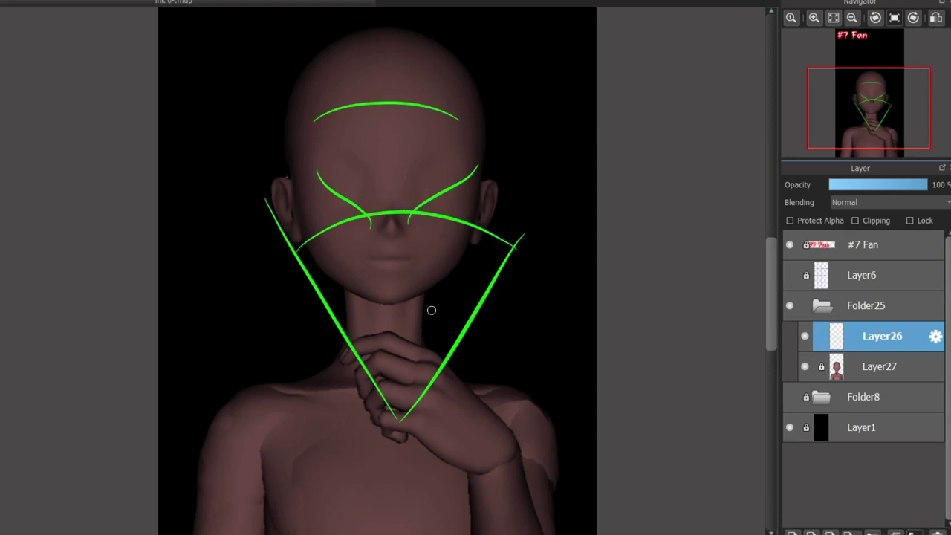
key(ctrl+t)
mouse_move(520, 59)
mouse_down()
mouse_move(523, 70)
mouse_move(526, 52)
mouse_up()
key(Return)
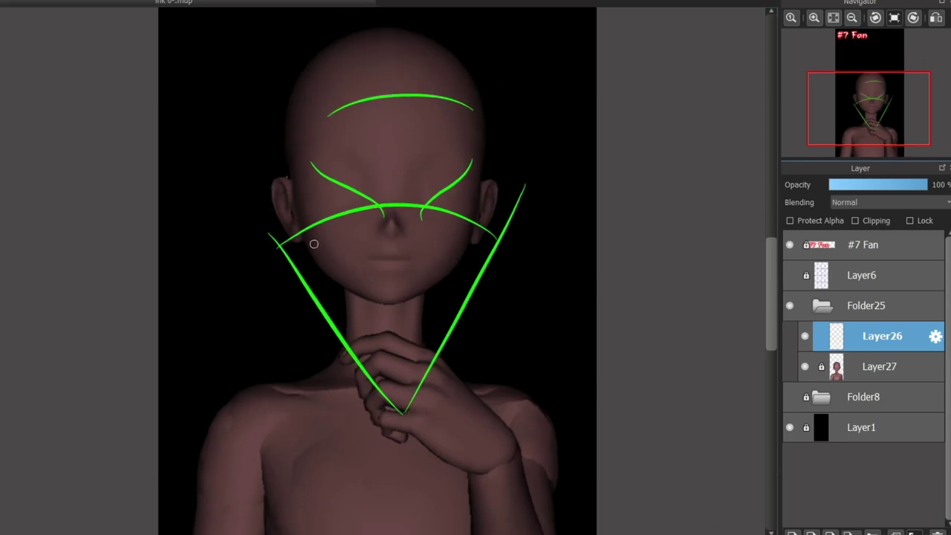
drag(328, 100, 304, 252)
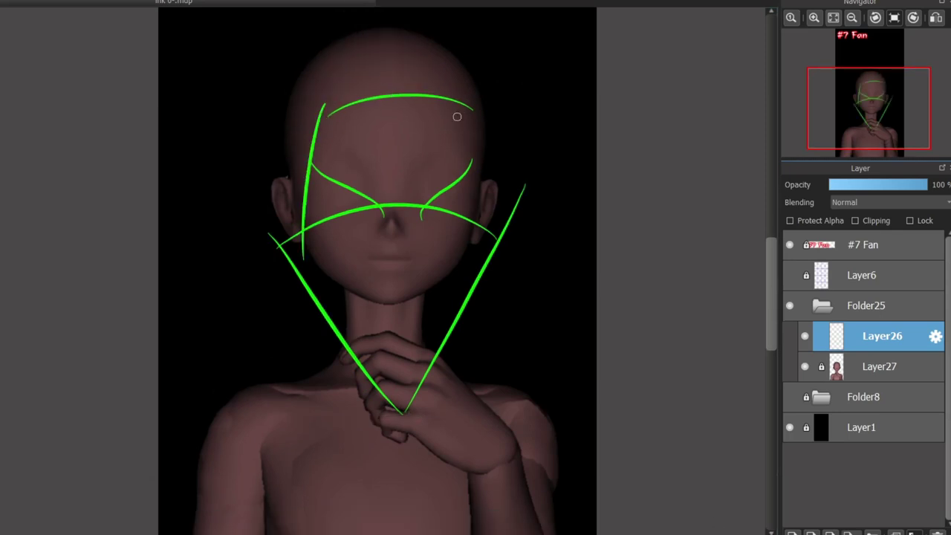
drag(455, 98, 481, 249)
key(ctrl+z)
key(ctrl+z)
key(ctrl+z)
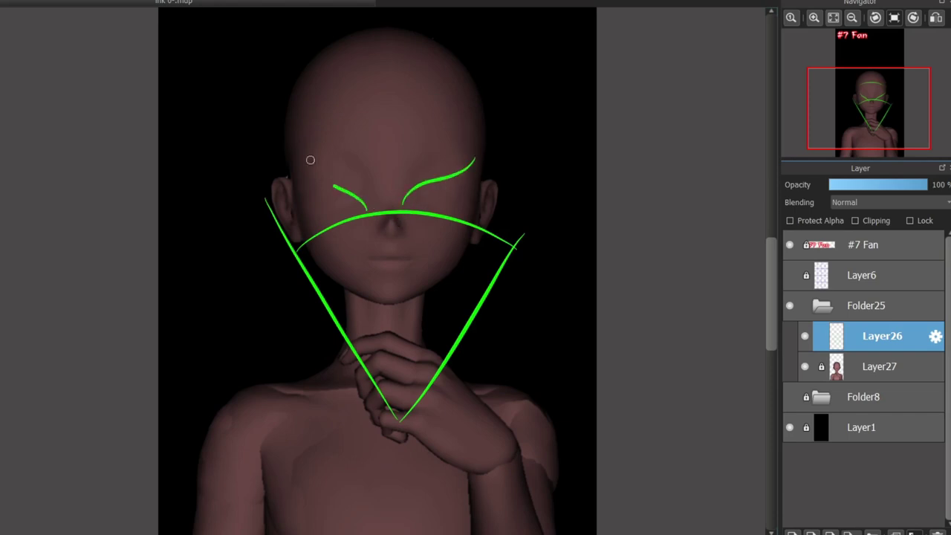
- Sketch green guide lines over the face for the hairline arc, the eyes and the long hair locks on both sides
key(ctrl+y)
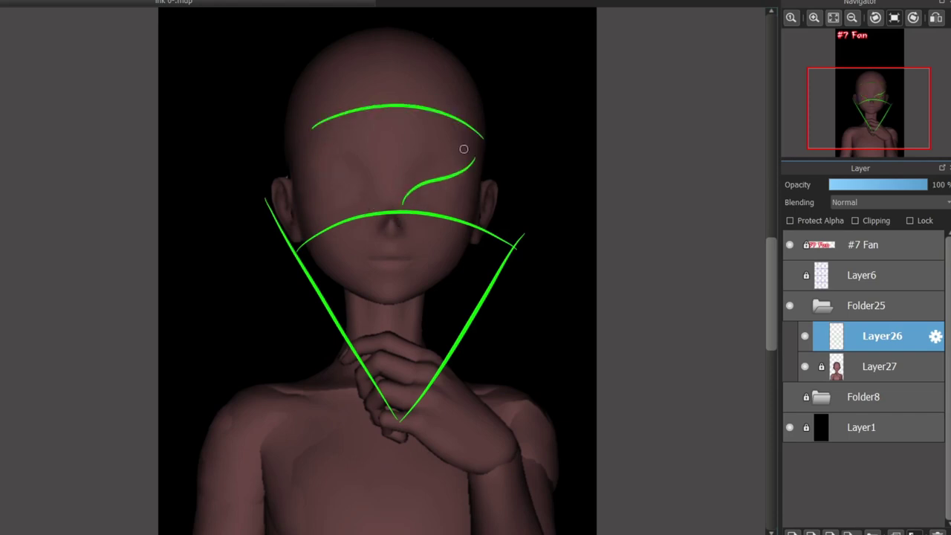
drag(496, 105, 509, 245)
drag(311, 111, 324, 216)
drag(285, 108, 304, 298)
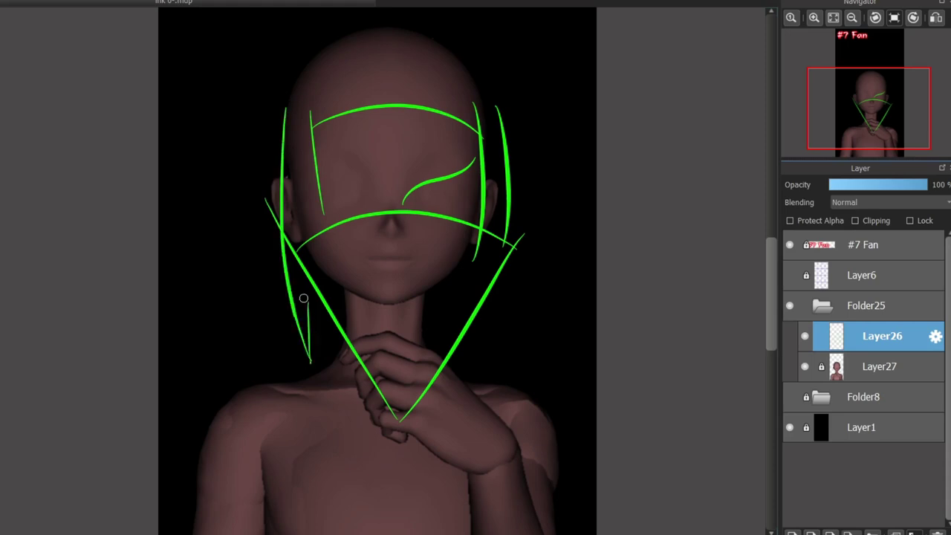
drag(318, 108, 311, 243)
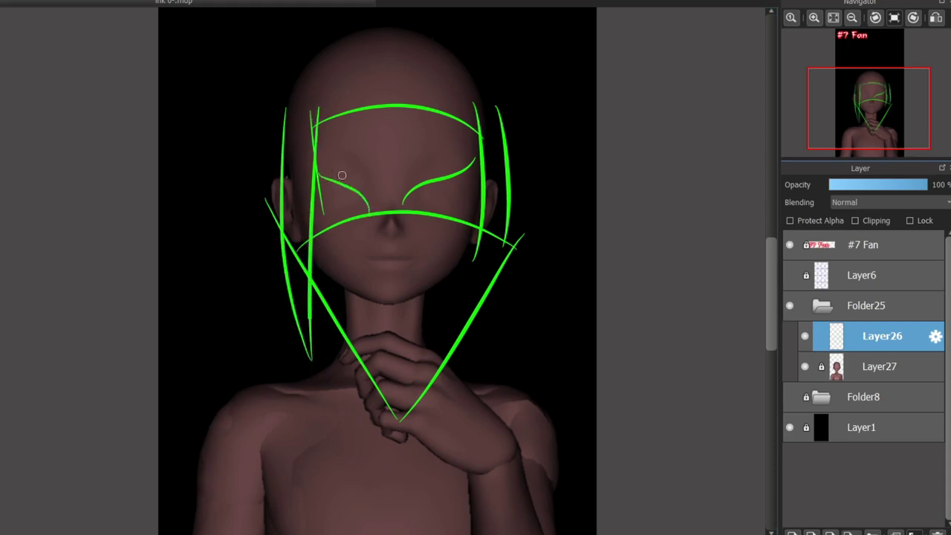
- Sketch the top curve of the head and two tall pointed animal ears rising above it
scroll(377, 267, up, 2)
drag(308, 127, 455, 135)
key(ctrl+z)
drag(299, 136, 366, 99)
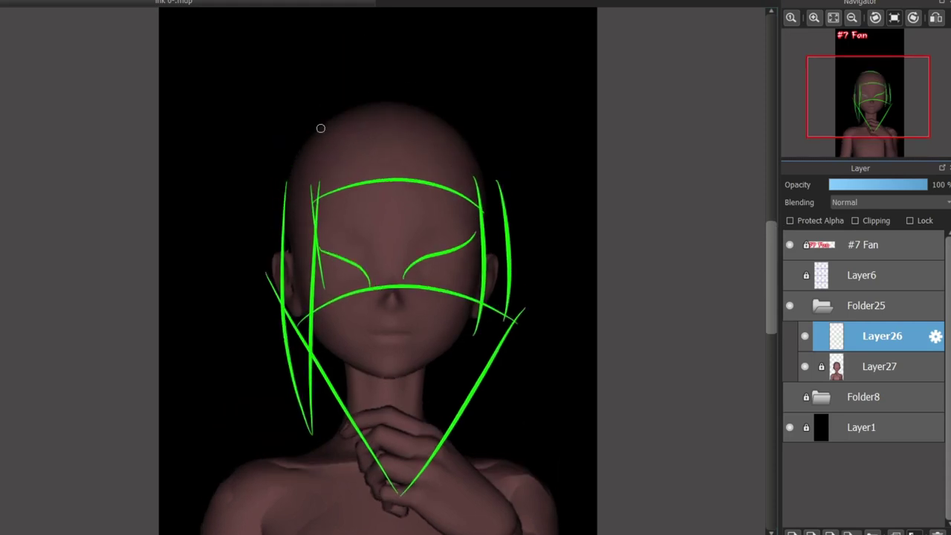
drag(311, 128, 476, 153)
mouse_move(461, 138)
mouse_down()
mouse_move(503, 100)
mouse_move(507, 248)
mouse_up()
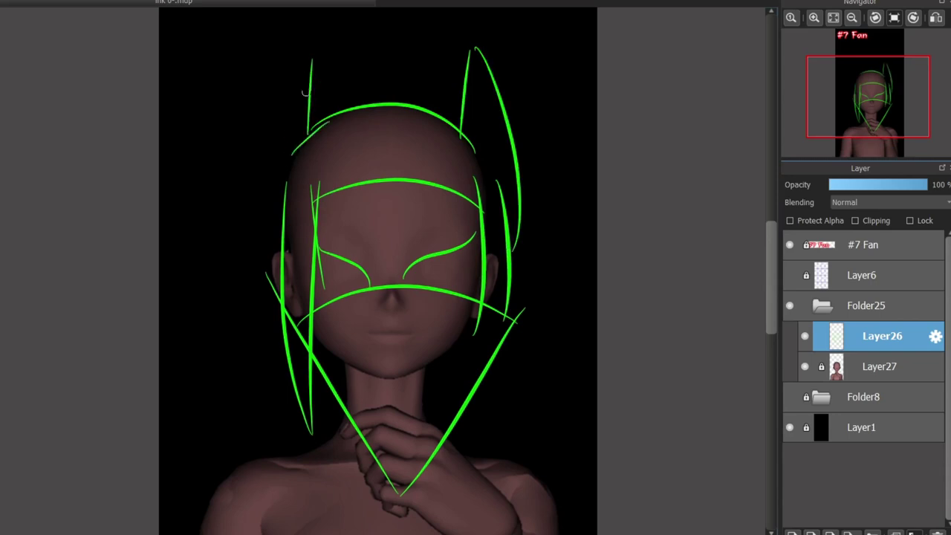
mouse_move(309, 64)
mouse_down()
mouse_move(269, 261)
mouse_move(263, 239)
mouse_up()
key(ctrl+z)
scroll(378, 267, down, 5)
drag(286, 161, 387, 254)
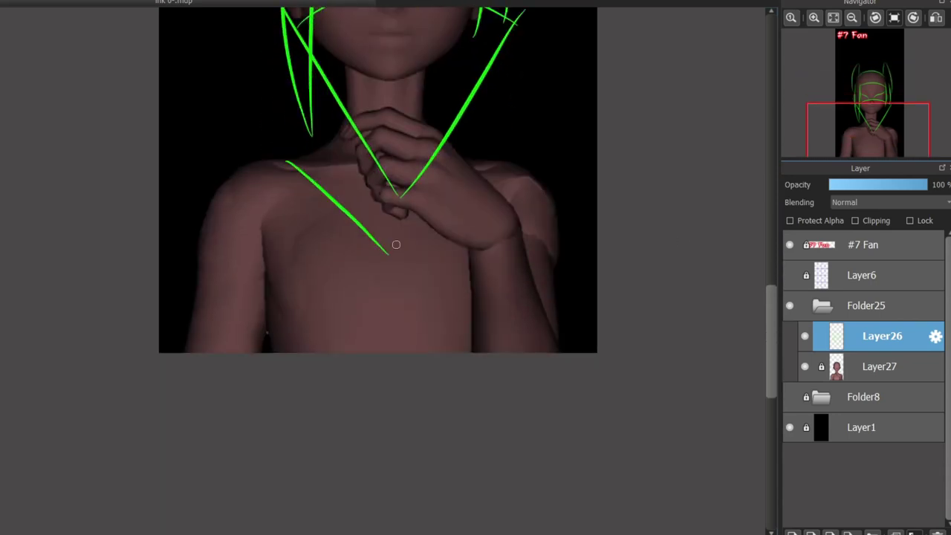
drag(416, 215, 310, 354)
drag(432, 223, 334, 354)
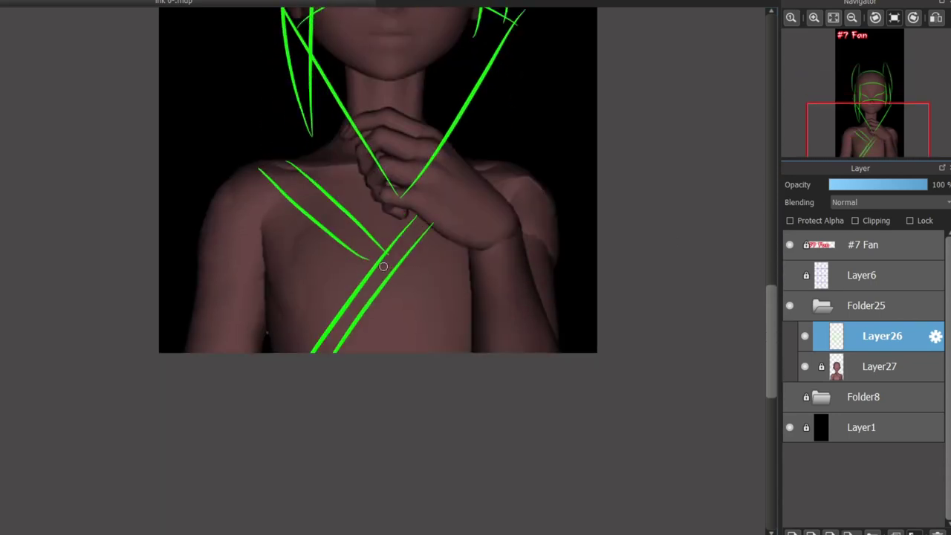
key(ctrl+z)
key(ctrl+z)
key(ctrl+z)
key(ctrl+z)
drag(403, 174, 308, 282)
key(ctrl+z)
- Sketch the crossed collar of the robe as paired curved bands meeting on the chest below the hand
drag(416, 211, 279, 354)
drag(425, 229, 304, 354)
drag(383, 227, 295, 158)
drag(312, 211, 368, 243)
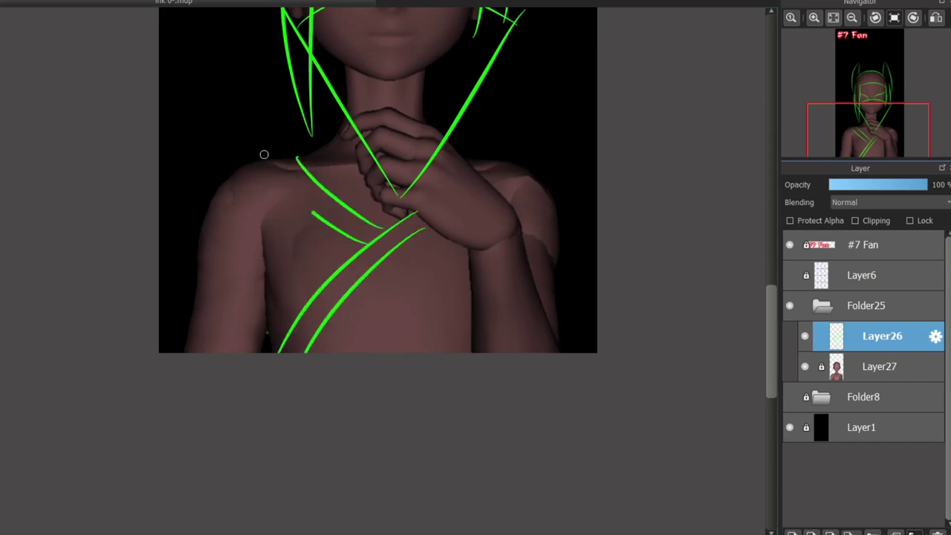
- Sketch a vertical line on the forehead and long hair lines down to the shoulders, and continue the collar over the far shoulder
scroll(377, 270, up, 3)
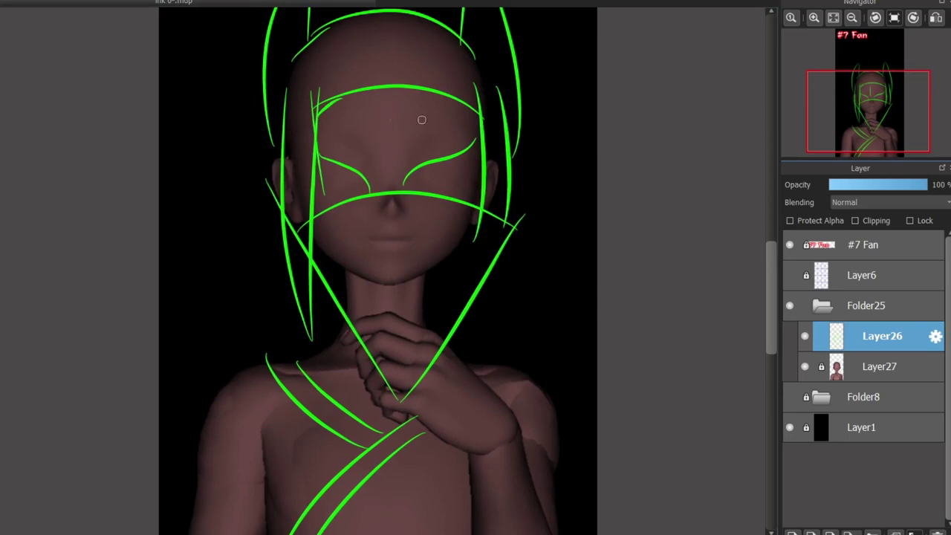
drag(385, 112, 385, 91)
scroll(385, 223, down, 1)
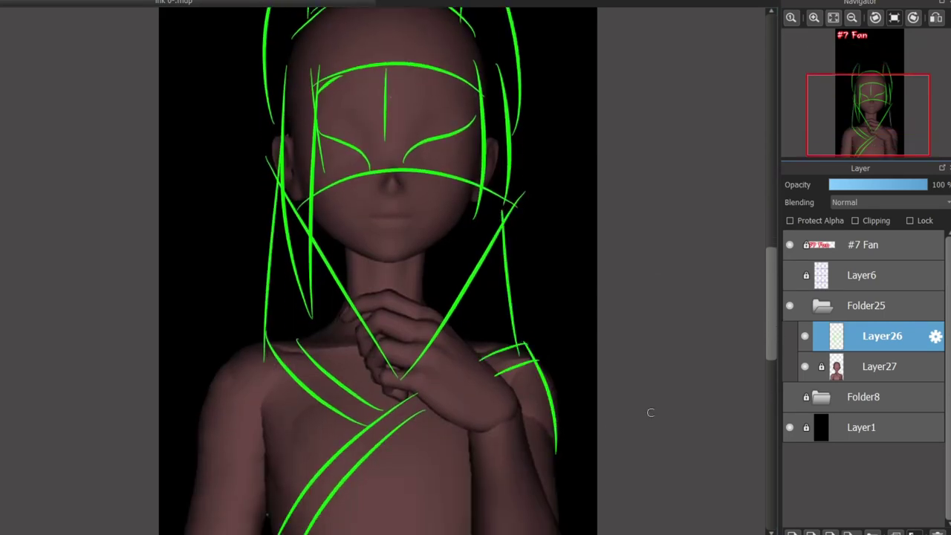
- Sketch the robe's wide sleeves on both arms with long curves running down to the canvas edge
scroll(650, 413, down, 2)
drag(517, 253, 443, 402)
drag(461, 298, 448, 406)
drag(547, 246, 579, 404)
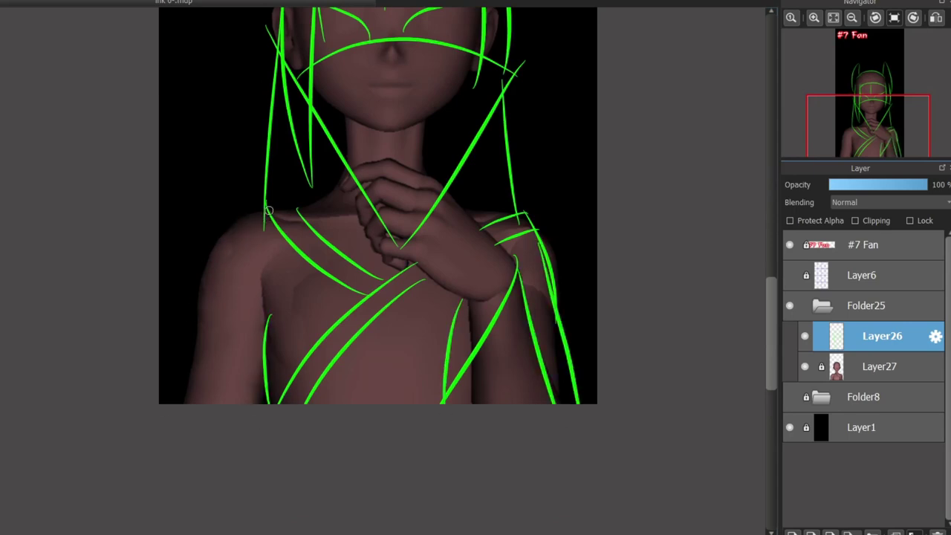
drag(268, 210, 178, 404)
- Draw four ribs inside the fan outline, radiating from the hand up to the fan's curved edge
scroll(378, 205, up, 2)
scroll(255, 121, up, 2)
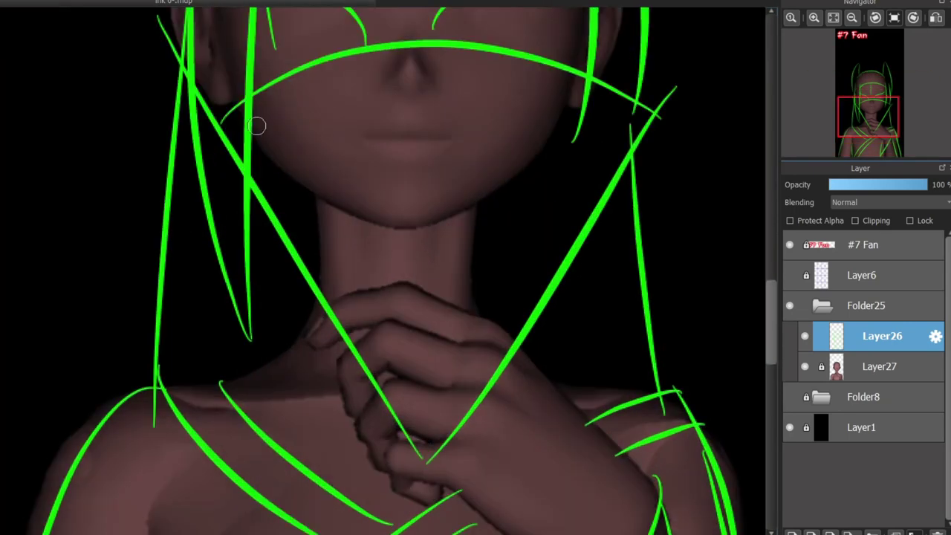
mouse_move(421, 447)
mouse_down()
mouse_move(380, 52)
mouse_move(499, 55)
mouse_move(473, 50)
mouse_move(557, 91)
mouse_move(575, 78)
mouse_up()
key(ctrl+z)
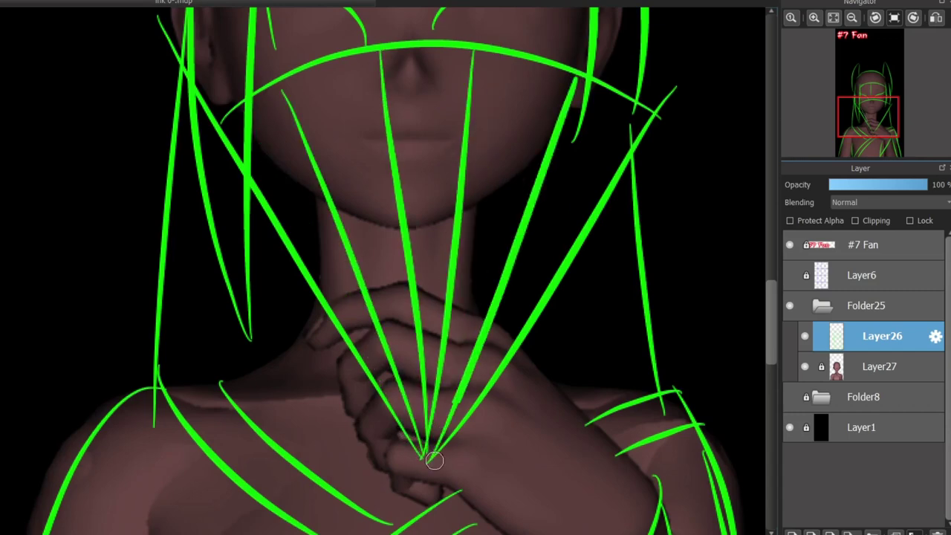
- Draw scalloped fluffy fur tufts inside the base of both pointed ears
scroll(651, 343, up, 10)
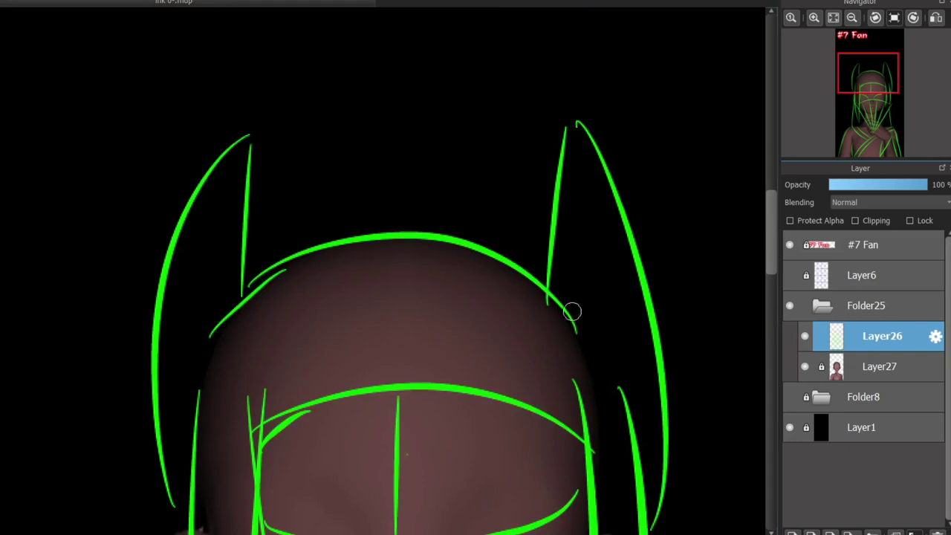
mouse_move(568, 307)
mouse_down()
mouse_move(584, 273)
mouse_move(637, 415)
mouse_up()
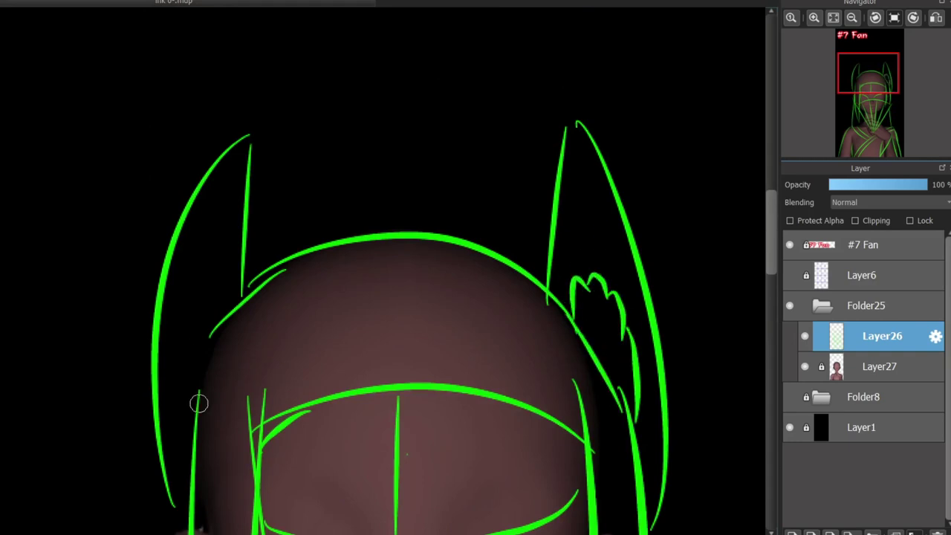
key(ctrl+z)
key(ctrl+z)
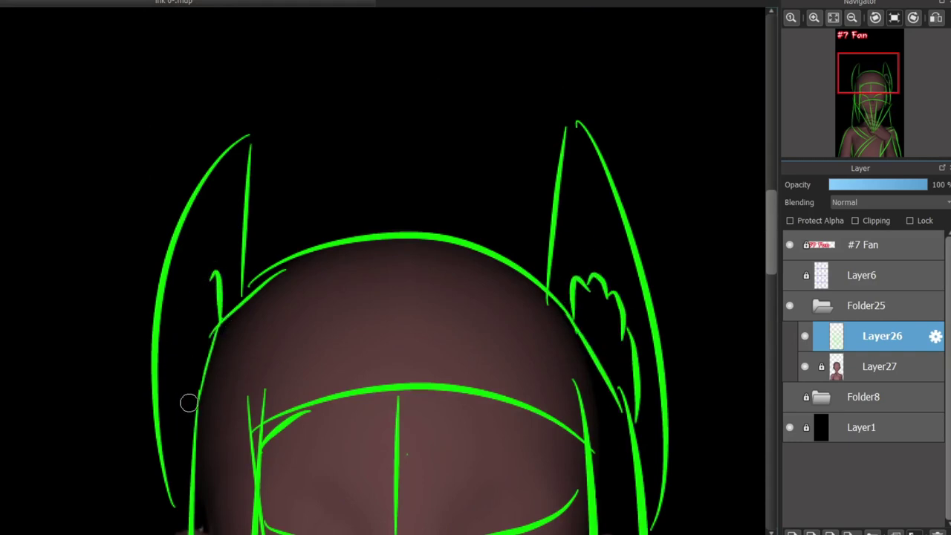
drag(187, 405, 204, 303)
- Sketch a second arc across the forehead just below the existing hairline curve
scroll(257, 344, down, 5)
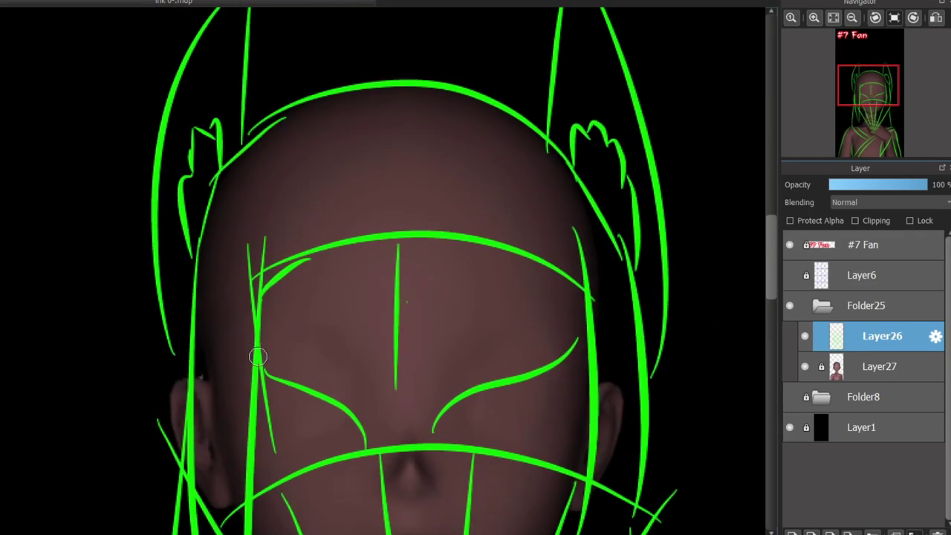
mouse_move(272, 276)
mouse_down()
mouse_move(462, 223)
mouse_move(430, 243)
mouse_move(554, 295)
mouse_up()
key(ctrl+z)
key(ctrl+z)
key(ctrl+z)
mouse_move(269, 283)
mouse_down()
mouse_move(548, 294)
mouse_move(586, 317)
mouse_move(587, 301)
mouse_up()
key(ctrl+z)
- Fade the green sketch layer to 39% opacity and lock it
scroll(753, 249, down, 6)
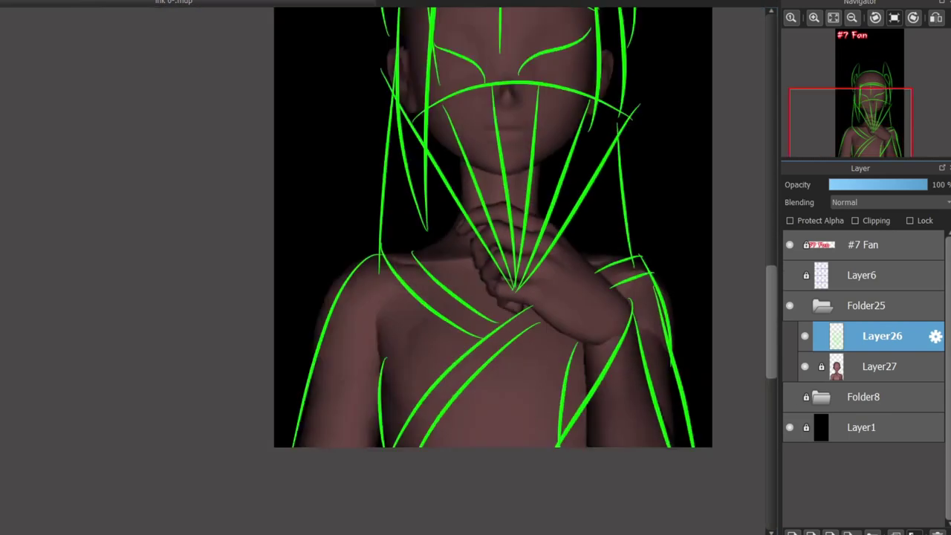
scroll(753, 250, up, 2)
scroll(531, 387, down, 1)
scroll(531, 386, up, 4)
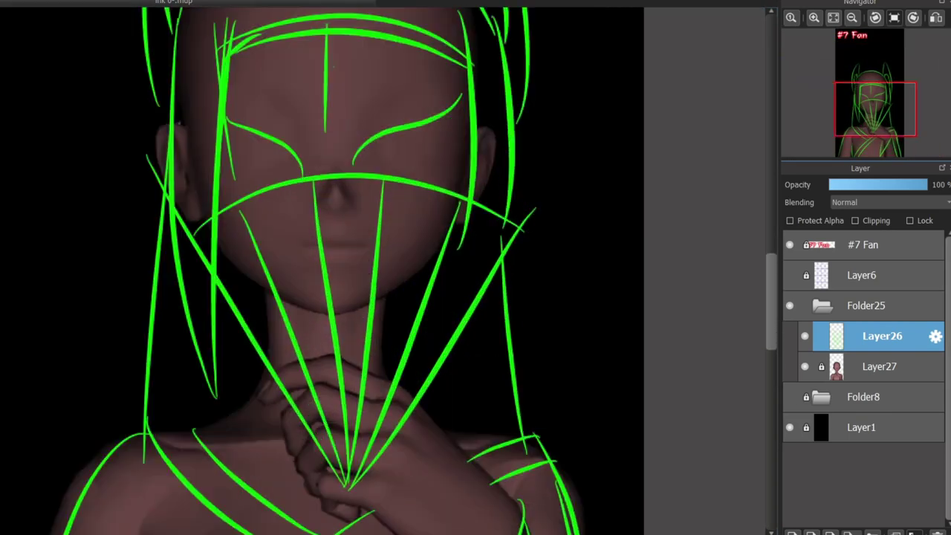
key(ctrl+z)
scroll(322, 270, down, 1)
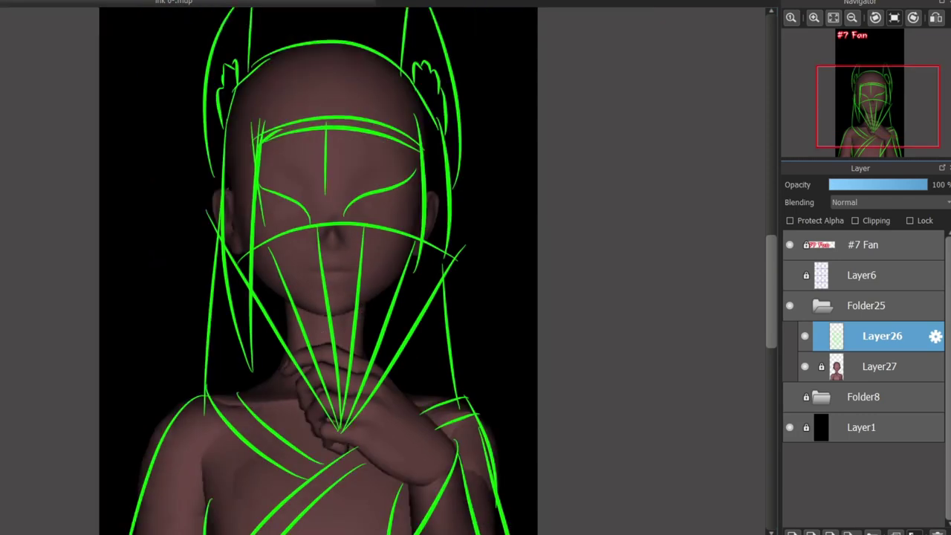
click(868, 185)
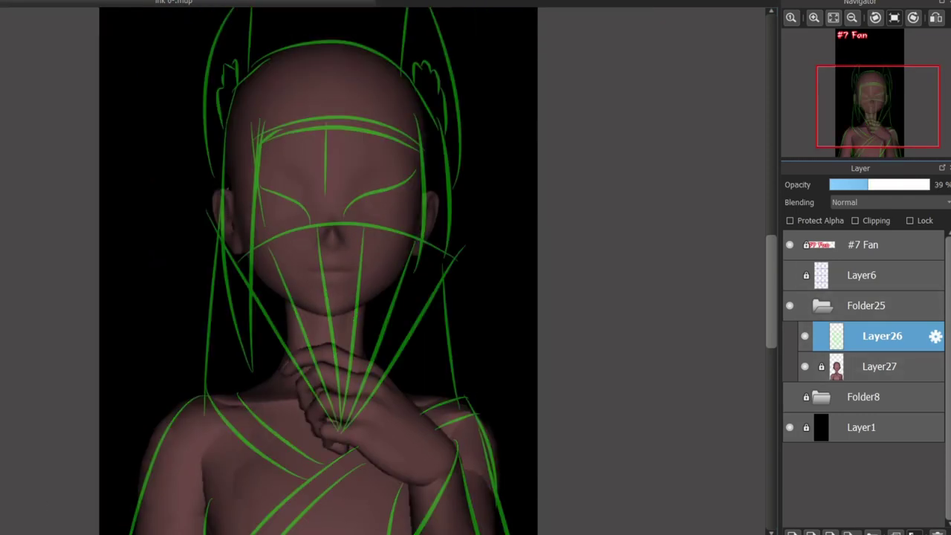
scroll(402, 271, down, 2)
scroll(401, 270, up, 3)
click(909, 220)
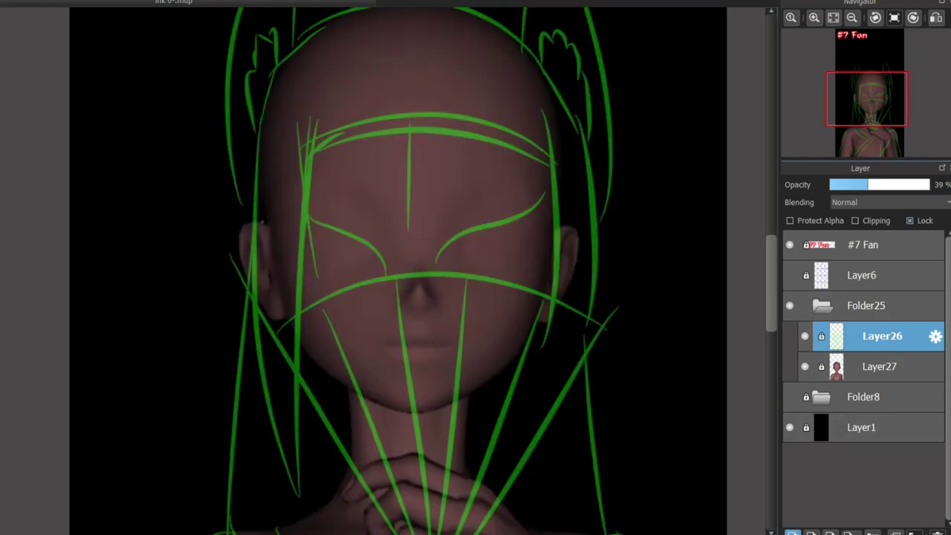
- Add a new layer above the locked sketch layer
click(792, 531)
scroll(535, 299, down, 3)
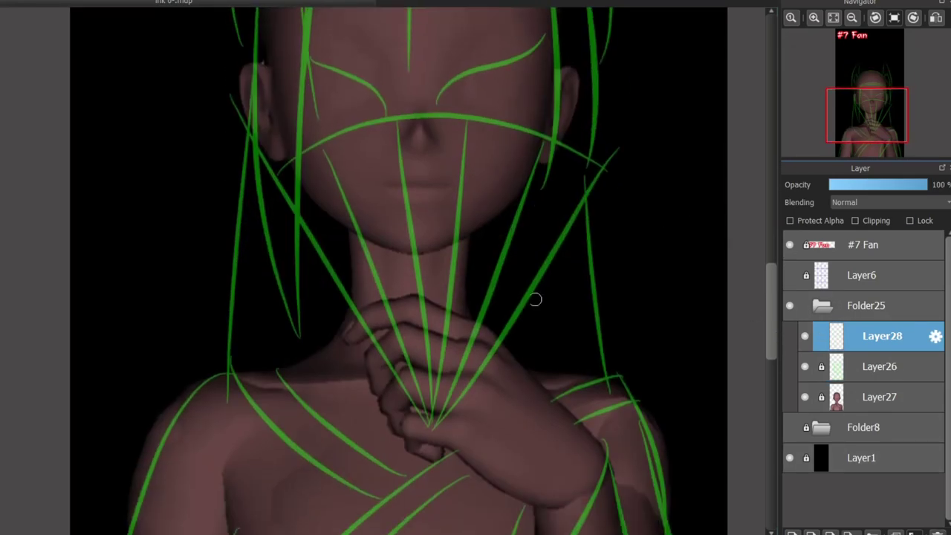
scroll(371, 157, up, 1)
mouse_move(245, 180)
mouse_down()
mouse_move(636, 153)
mouse_move(661, 172)
mouse_move(562, 110)
mouse_move(684, 185)
mouse_up()
key(ctrl+z)
key(ctrl+z)
- Ink the outer contours of the curled fingers holding the fan in white on the new layer
scroll(273, 213, down, 3)
scroll(307, 204, up, 1)
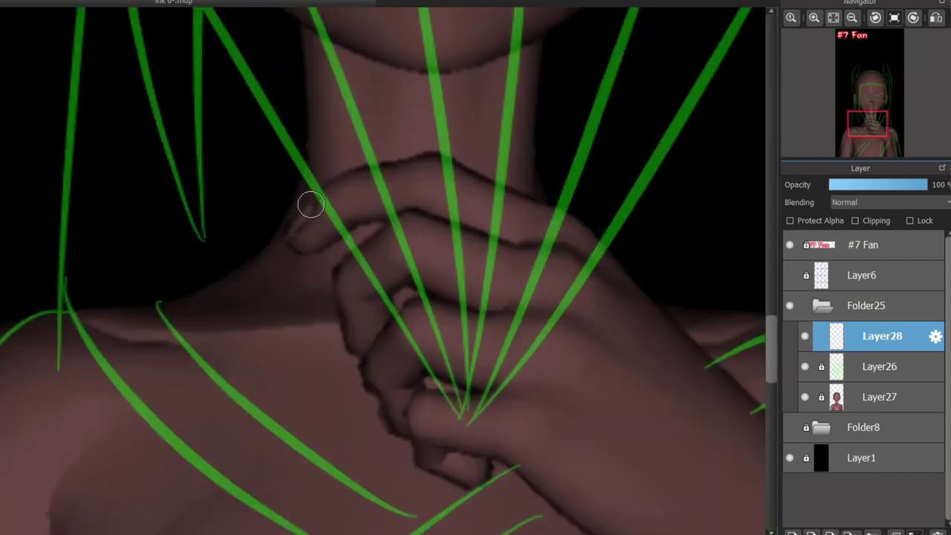
mouse_move(330, 189)
mouse_down()
mouse_move(366, 217)
mouse_move(280, 233)
mouse_move(369, 217)
mouse_move(584, 215)
mouse_move(591, 232)
mouse_up()
key(ctrl+z)
drag(401, 217, 341, 267)
drag(340, 269, 364, 360)
drag(410, 305, 364, 362)
drag(364, 364, 401, 434)
mouse_move(423, 382)
mouse_down()
mouse_move(406, 427)
mouse_move(427, 386)
mouse_move(405, 418)
mouse_move(468, 475)
mouse_up()
drag(429, 442, 512, 462)
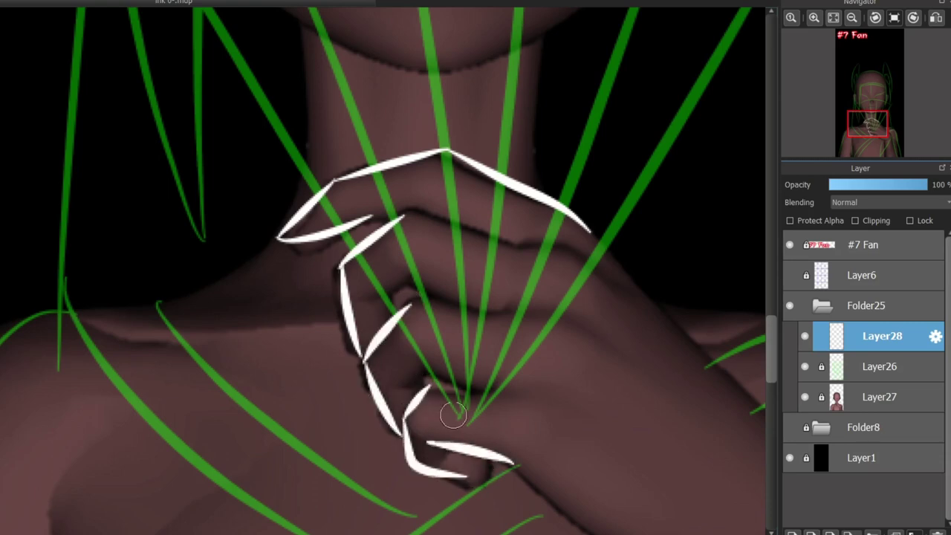
- Ink the white separating lines between the fingers, running from the knuckles toward the back of the hand
drag(424, 386, 526, 397)
drag(407, 304, 548, 317)
drag(405, 217, 572, 263)
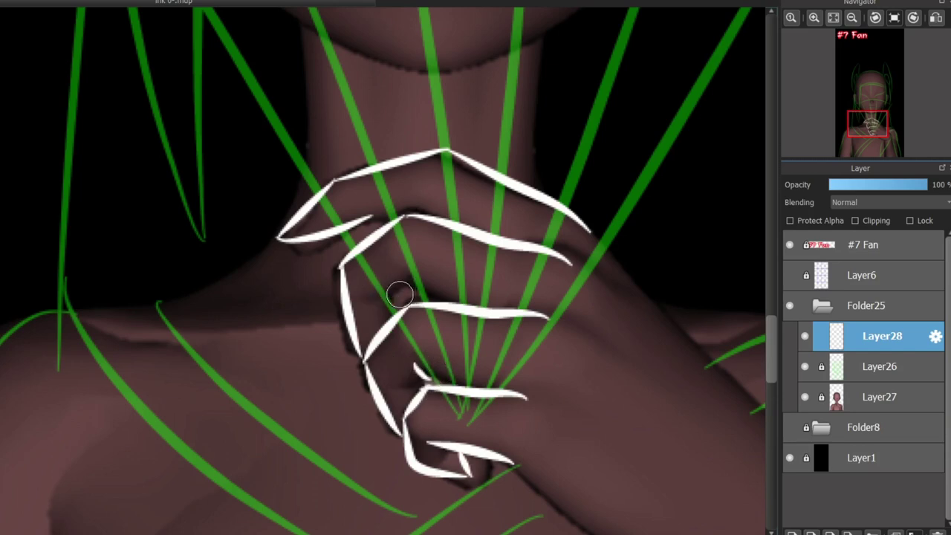
- Ink the upper and lower edges of the back of the hand in white down to the wrist
scroll(508, 364, right, 5)
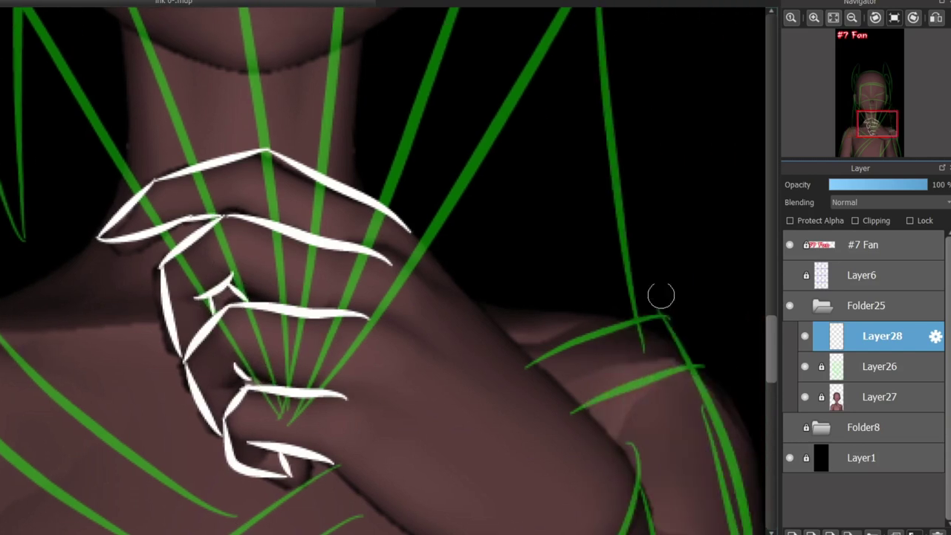
scroll(464, 248, down, 5)
scroll(473, 210, down, 3)
scroll(473, 210, up, 3)
mouse_move(429, 92)
mouse_down()
mouse_move(516, 167)
mouse_move(561, 236)
mouse_up()
key(ctrl+z)
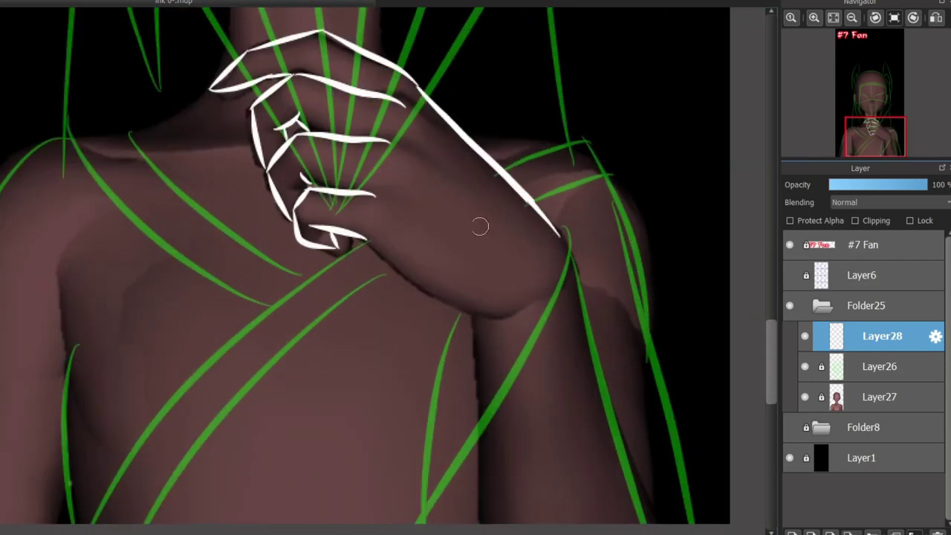
drag(362, 239, 499, 303)
key(ctrl+z)
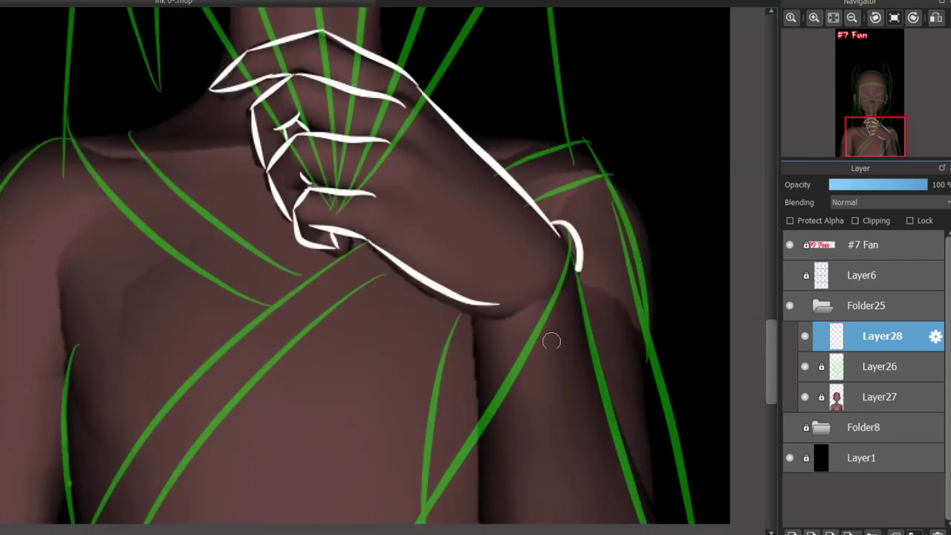
- Ink the sleeve opening as a curved white line from the wrist down to the canvas's lower edge
drag(565, 223, 530, 416)
scroll(520, 335, down, 2)
mouse_move(568, 170)
mouse_down()
mouse_move(495, 408)
mouse_move(464, 461)
mouse_up()
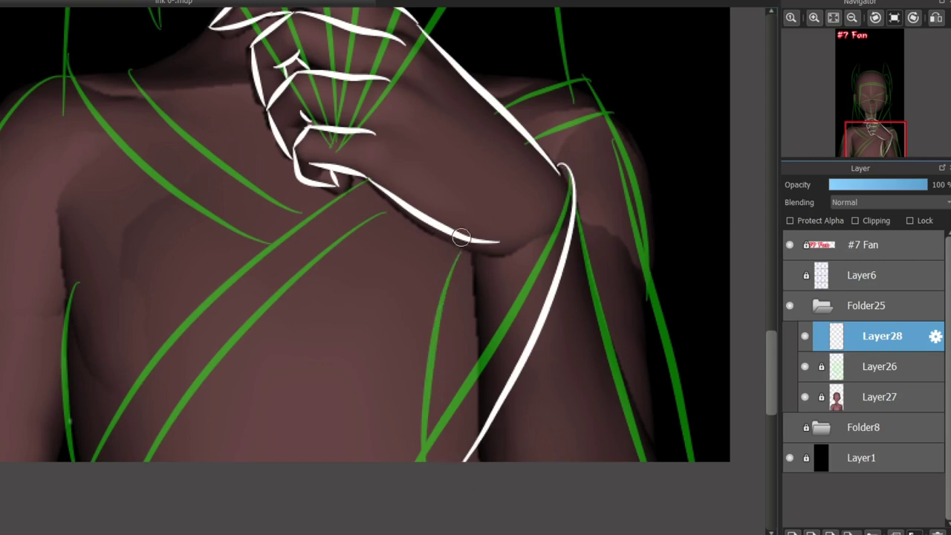
- Ink two near-vertical lines hanging below the wrist and the long slanted outer line of the sleeve in white
drag(461, 236, 443, 459)
scroll(510, 252, up, 2)
scroll(484, 219, up, 1)
drag(464, 147, 464, 425)
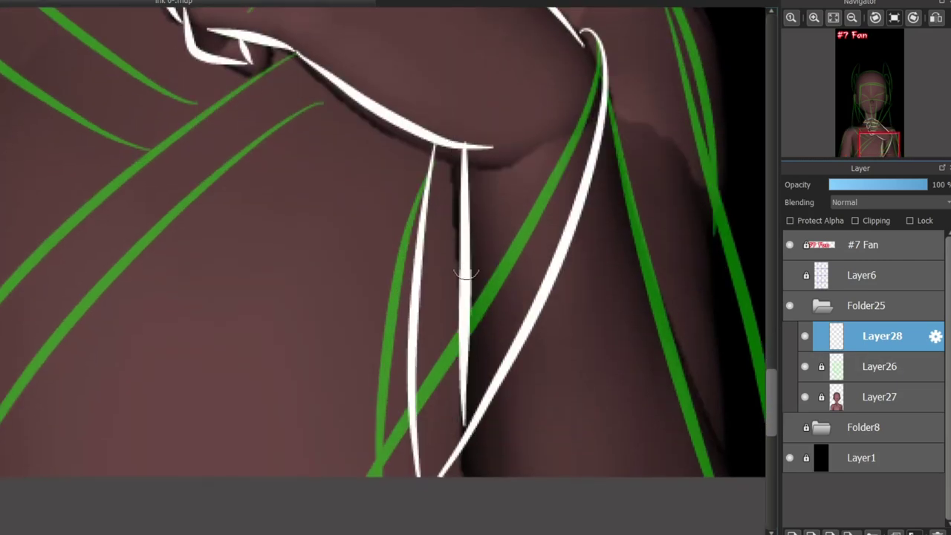
mouse_move(603, 44)
mouse_down()
mouse_move(691, 476)
mouse_move(706, 503)
mouse_up()
key(ctrl+z)
key(ctrl+z)
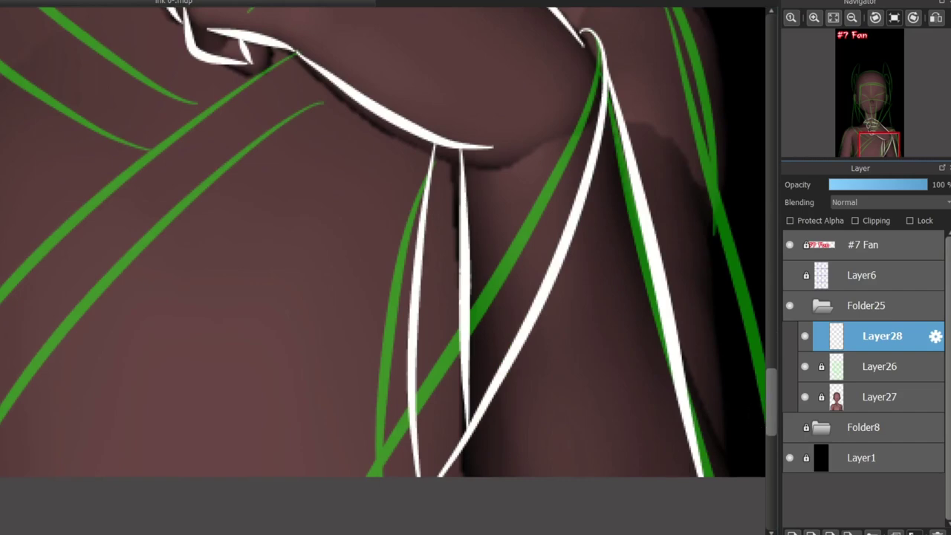
- Lower the opacity of the green sketch layer and the mannequin layer, and reselect the white line-art layer
scroll(383, 242, down, 5)
scroll(371, 186, up, 3)
scroll(371, 186, down, 3)
click(882, 366)
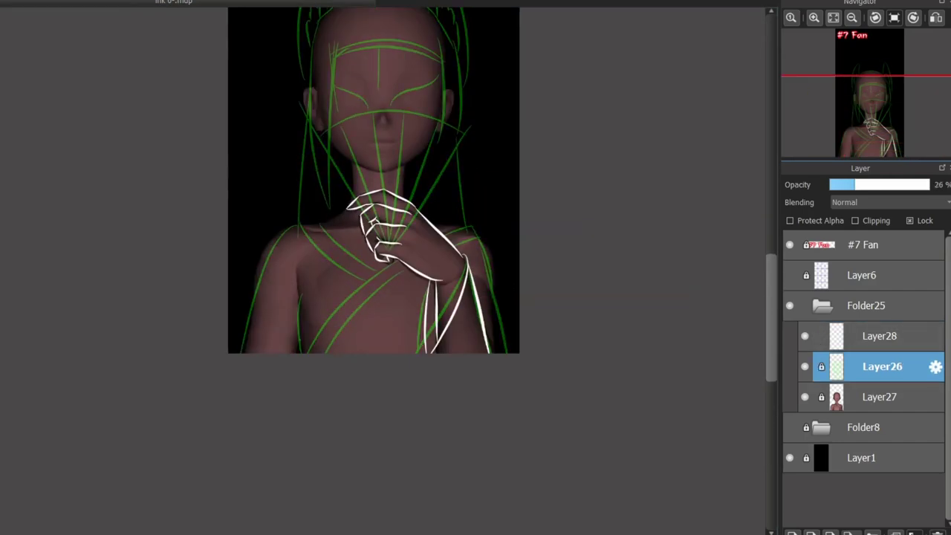
click(880, 397)
click(879, 336)
scroll(393, 302, up, 5)
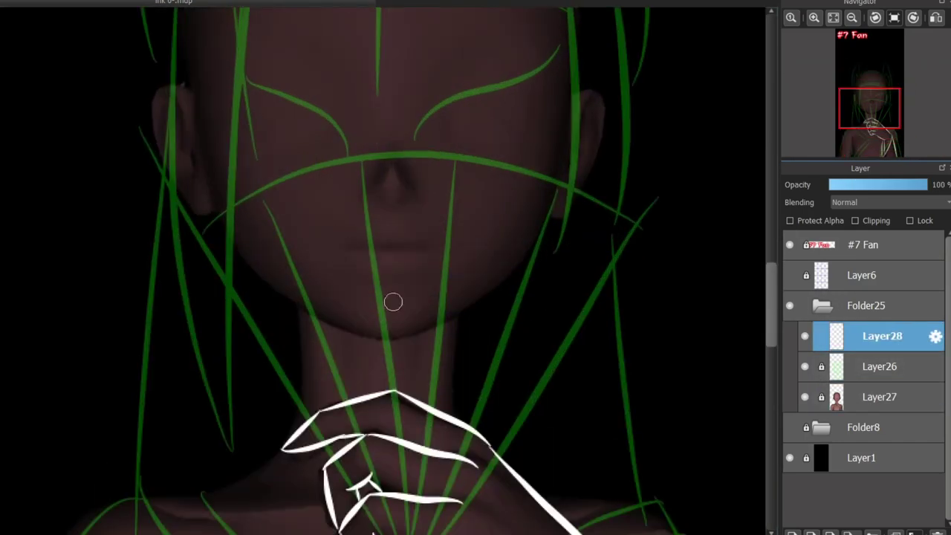
- Add a new layer beneath the hand line art for the fan, and lock and fade the hand layer
scroll(684, 208, down, 1)
click(792, 533)
click(880, 336)
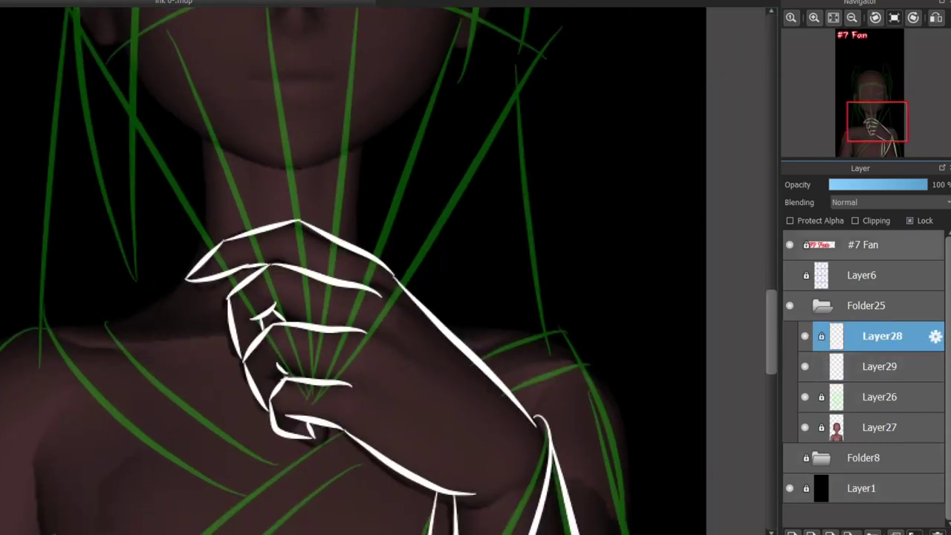
click(879, 366)
- Set a radial snap centred on the fan's pivot inside the fist and ink the fan's right outer rib in white
drag(316, 400, 542, 46)
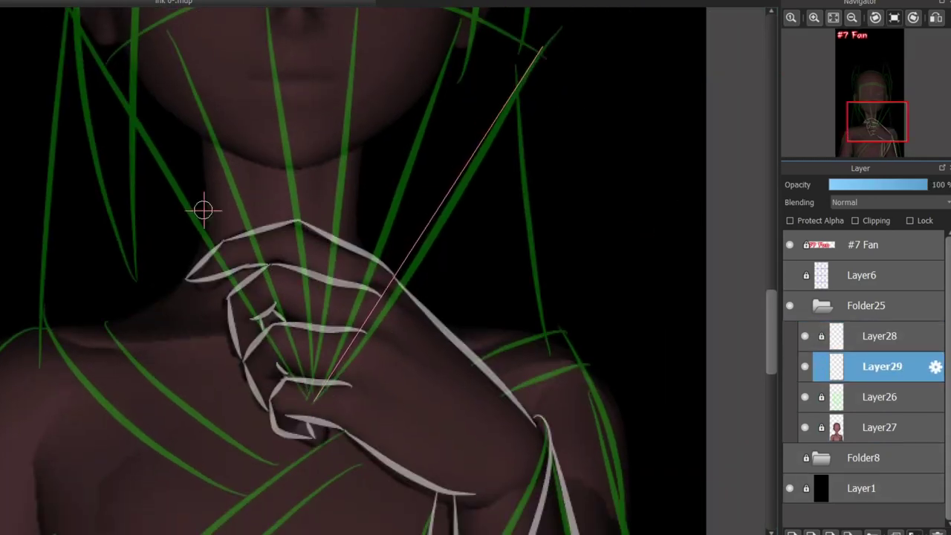
drag(308, 399, 78, 11)
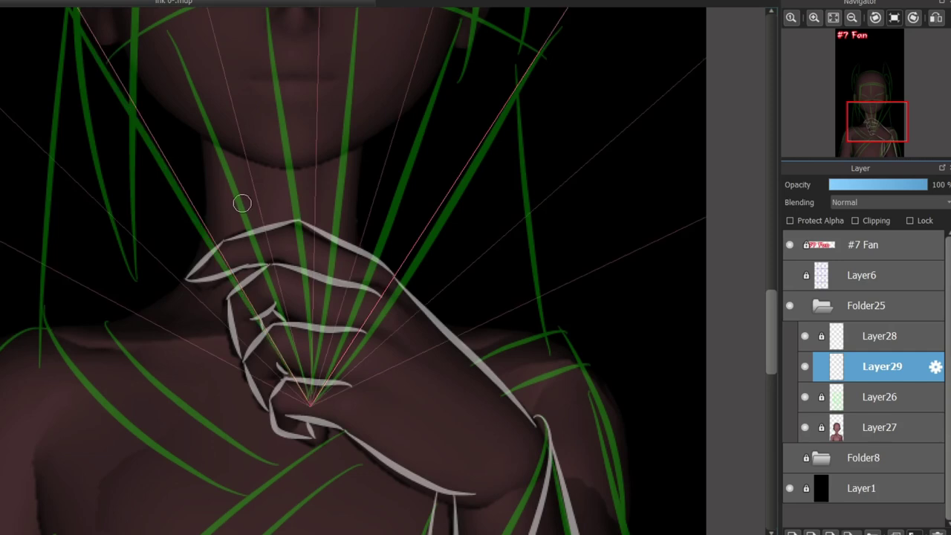
drag(104, 56, 301, 390)
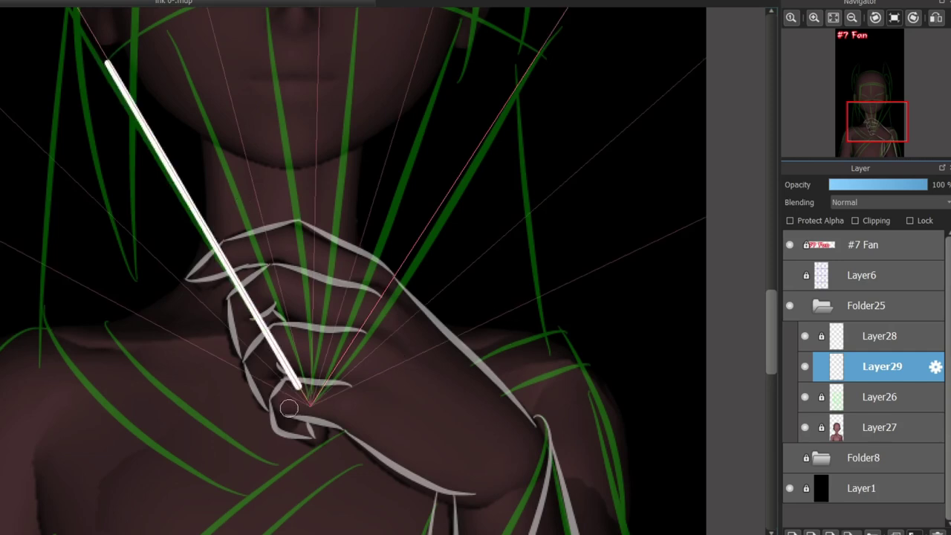
click(879, 335)
click(879, 366)
drag(540, 53, 340, 361)
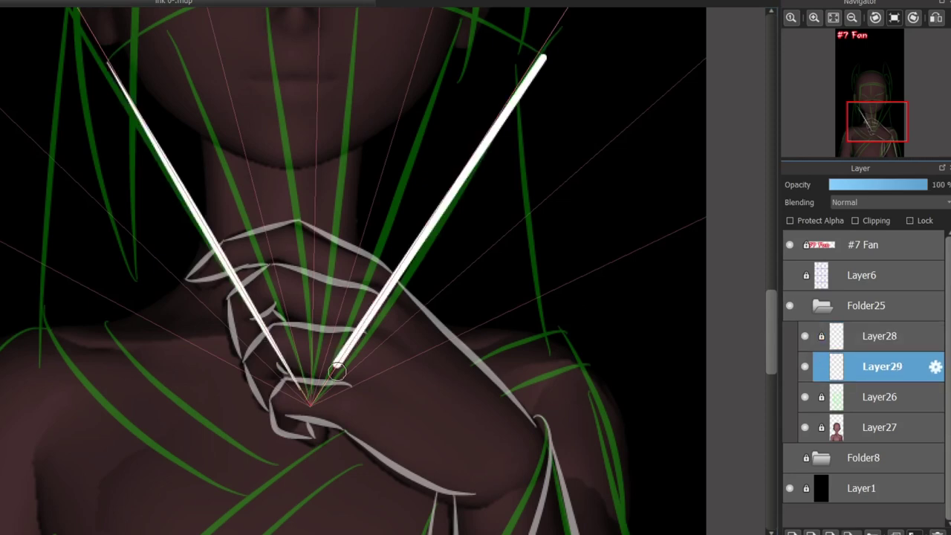
key(ctrl+z)
mouse_move(529, 67)
mouse_down()
mouse_move(333, 394)
mouse_move(216, 208)
mouse_up()
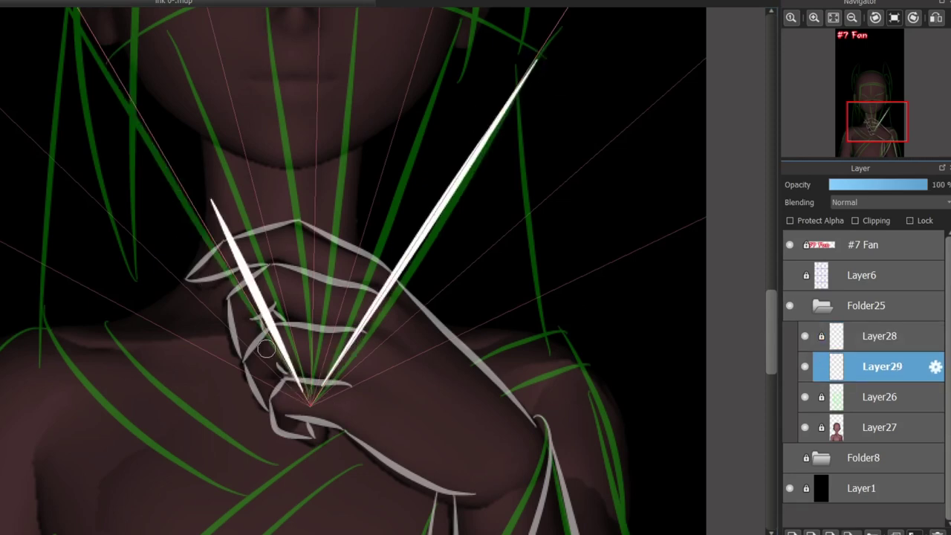
- Ink the fan's left outer rib as a tapered white line running to the pivot in the fist
key(ctrl+z)
drag(291, 382, 180, 208)
key(ctrl+z)
drag(95, 68, 297, 393)
key(ctrl+z)
- Ink the fan's upper edge as a smooth white arc joining the ends of the two outer ribs
scroll(114, 91, up, 3)
drag(94, 153, 535, 143)
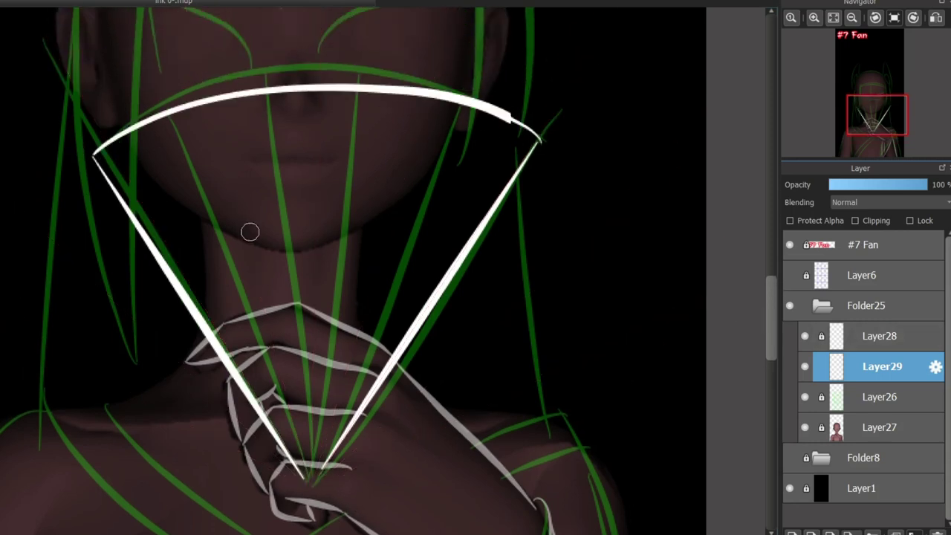
key(ctrl+z)
mouse_move(89, 144)
mouse_down()
mouse_move(537, 144)
mouse_move(420, 94)
mouse_move(536, 141)
mouse_up()
key(ctrl+z)
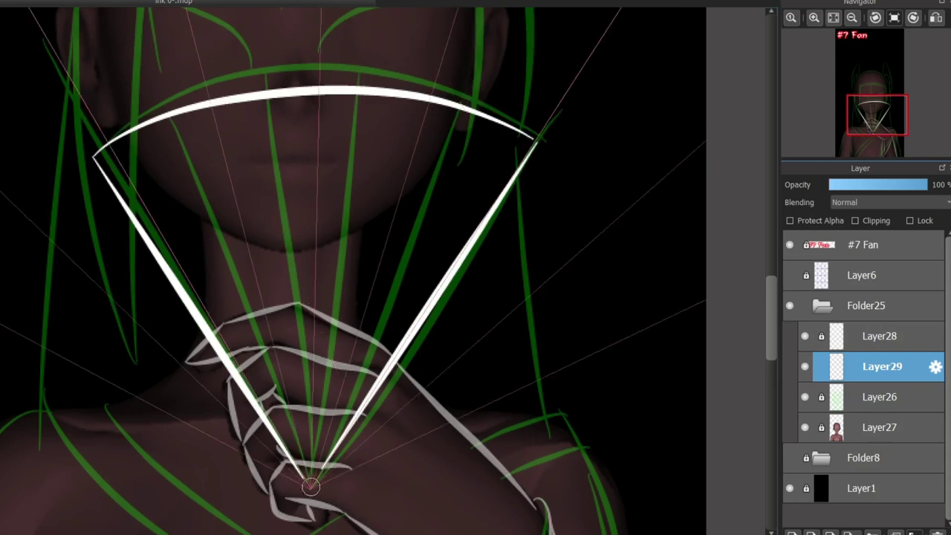
- Ink seven evenly spaced tapered ribs from the fan's upper arc down to the pivot in the fist
drag(310, 483, 244, 251)
key(ctrl+z)
drag(145, 119, 305, 470)
drag(206, 107, 306, 469)
drag(264, 98, 306, 467)
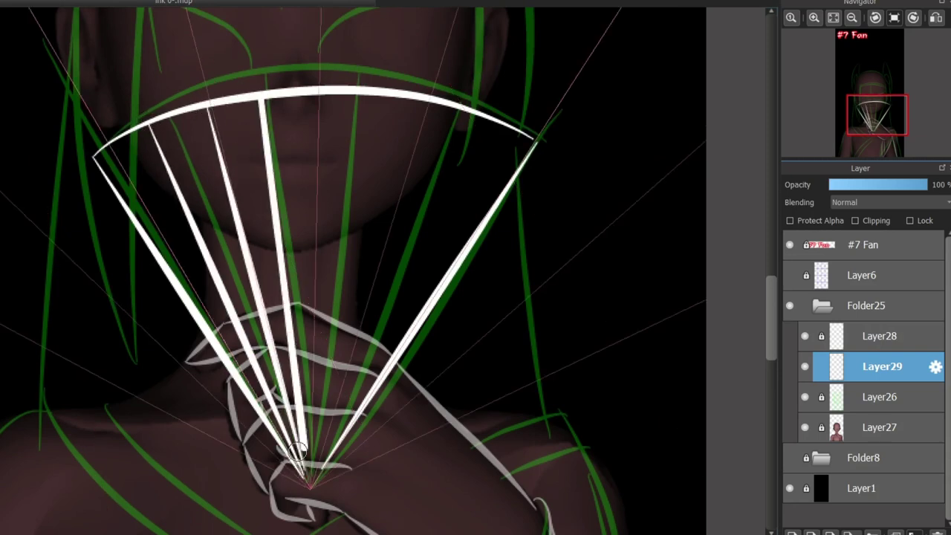
drag(327, 94, 311, 465)
drag(391, 99, 314, 465)
drag(441, 105, 312, 465)
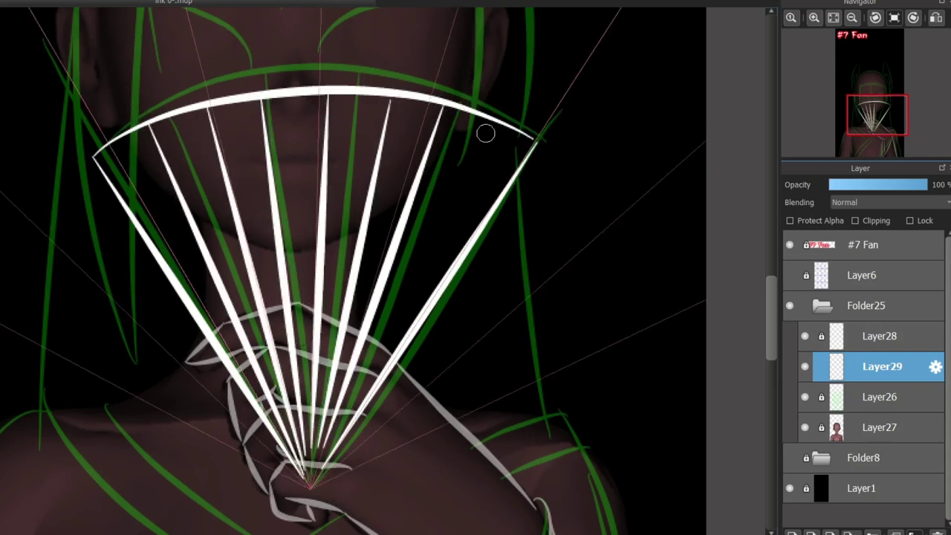
drag(494, 124, 315, 465)
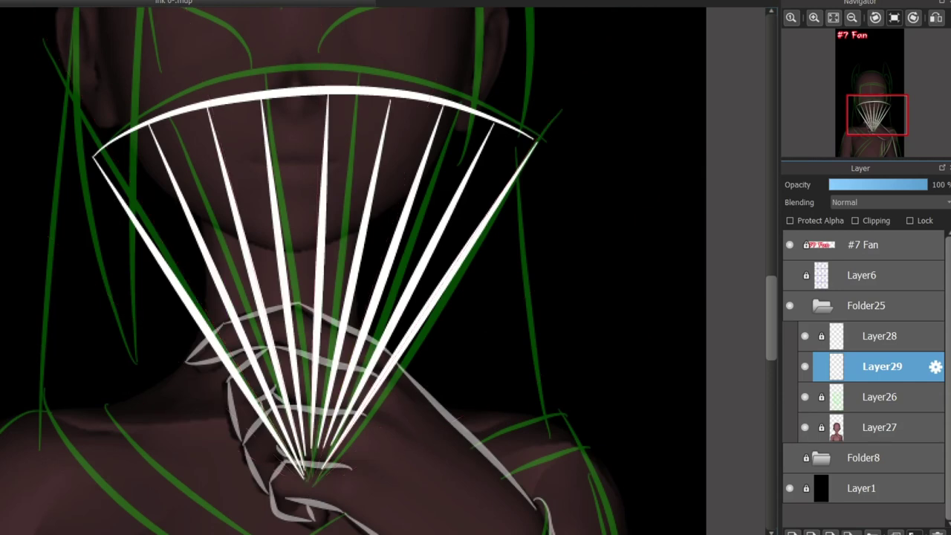
- Erase the fan ribs where they overlap the fingers and hand, leaving short pieces in the gaps between fingers
scroll(244, 403, up, 2)
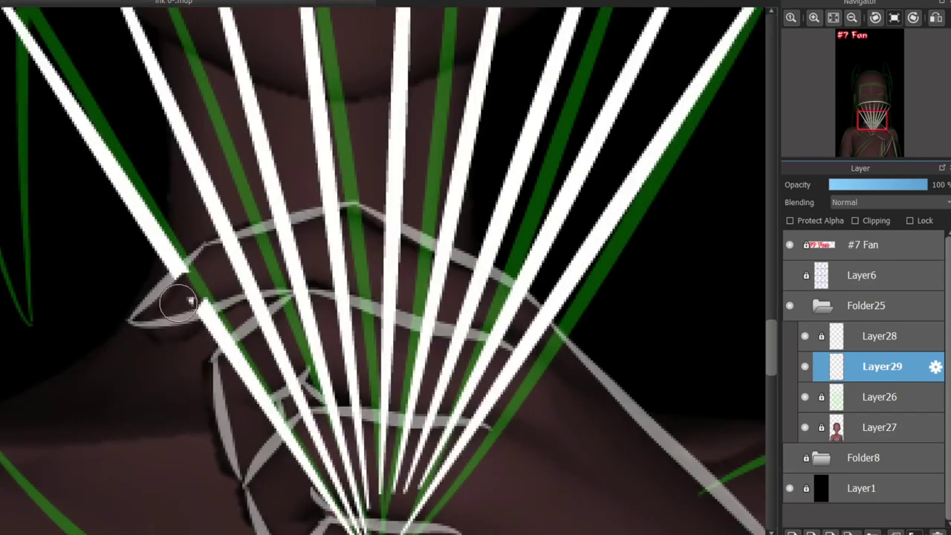
mouse_move(190, 300)
mouse_down()
mouse_move(206, 314)
mouse_move(292, 231)
mouse_move(382, 219)
mouse_move(468, 283)
mouse_move(478, 277)
mouse_move(524, 327)
mouse_move(527, 311)
mouse_move(514, 323)
mouse_move(524, 286)
mouse_move(515, 350)
mouse_move(333, 250)
mouse_up()
key(ctrl+z)
key(ctrl+z)
key(ctrl+z)
key(ctrl+z)
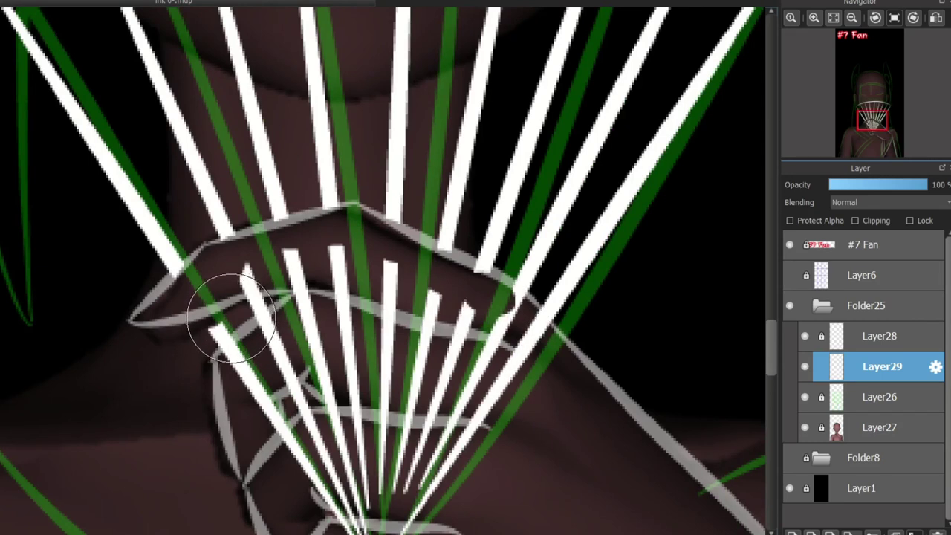
mouse_move(238, 304)
mouse_down()
mouse_move(197, 312)
mouse_move(215, 271)
mouse_move(242, 252)
mouse_move(264, 275)
mouse_move(276, 329)
mouse_move(219, 361)
mouse_move(278, 364)
mouse_move(265, 456)
mouse_move(316, 423)
mouse_move(293, 323)
mouse_move(249, 223)
mouse_move(201, 297)
mouse_move(341, 241)
mouse_move(340, 212)
mouse_move(389, 254)
mouse_move(339, 339)
mouse_move(349, 520)
mouse_up()
scroll(743, 400, down, 3)
mouse_move(391, 130)
mouse_down()
mouse_move(526, 171)
mouse_move(538, 164)
mouse_move(547, 201)
mouse_move(461, 126)
mouse_move(385, 144)
mouse_move(446, 170)
mouse_move(471, 170)
mouse_move(410, 350)
mouse_move(458, 284)
mouse_up()
scroll(436, 287, down, 5)
scroll(416, 223, up, 3)
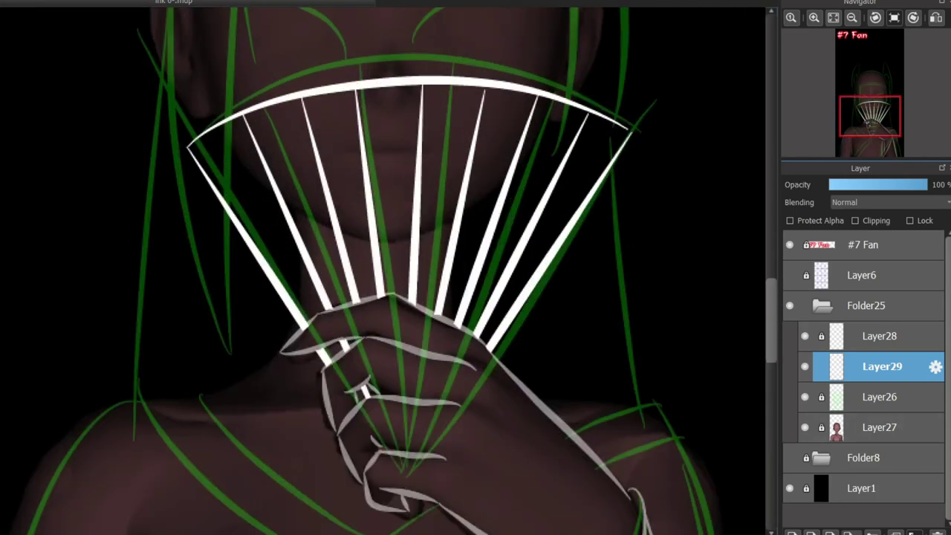
- Restore the hand line-art layer to 100% opacity and toggle the fan layer's visibility to check it
click(882, 336)
click(927, 184)
click(804, 366)
click(805, 366)
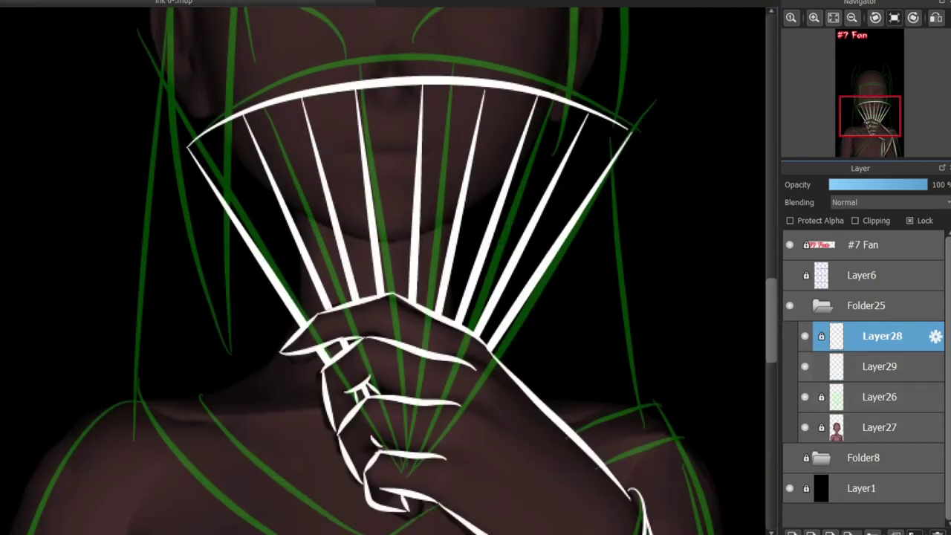
- Merge the hand line art down into the fan layer and add a new layer beneath it for the robe
click(882, 397)
scroll(386, 268, down, 3)
click(882, 366)
click(882, 336)
scroll(387, 267, up, 3)
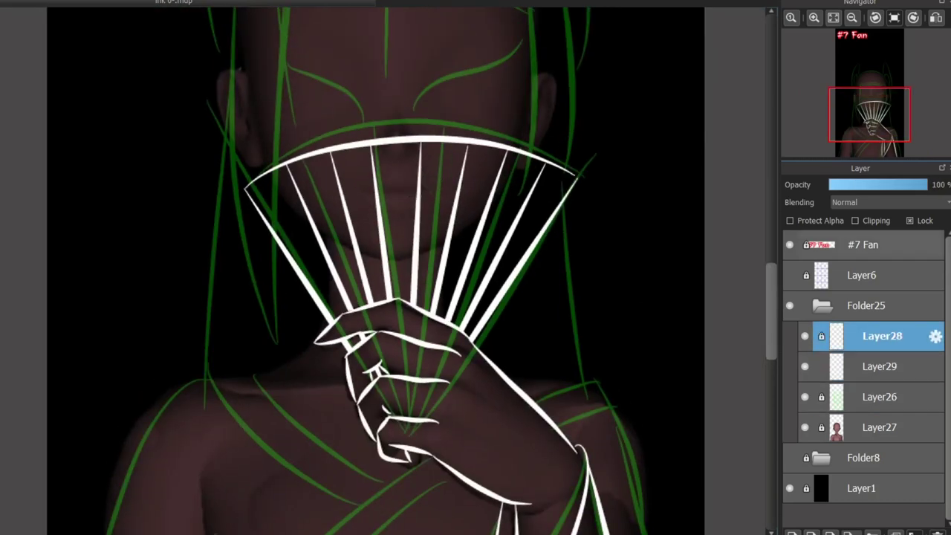
key(ctrl+e)
key(ctrl+shift+n)
key(ctrl+bracketleft)
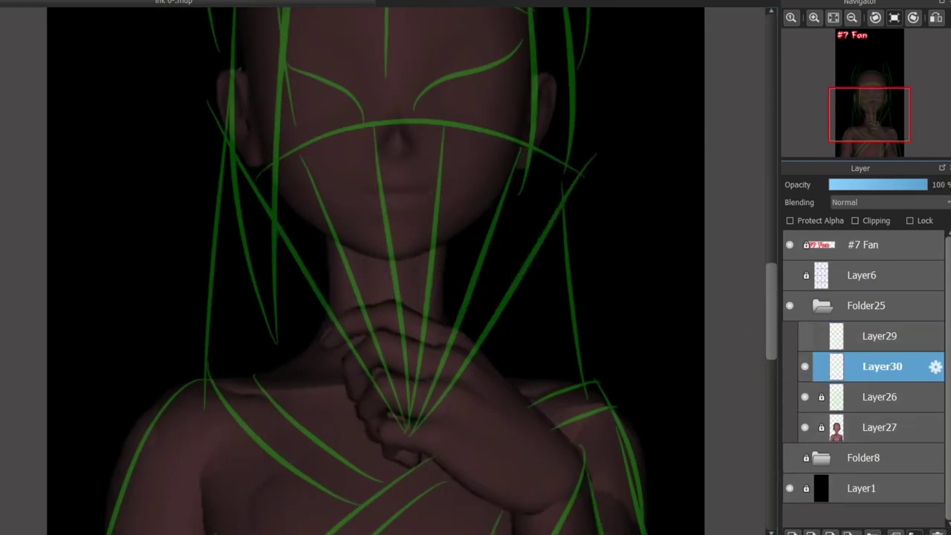
- Ink the upper edge of the robe's lapel in white from the right shoulder diagonally across the chest to the canvas's lower edge
scroll(759, 350, up, 2)
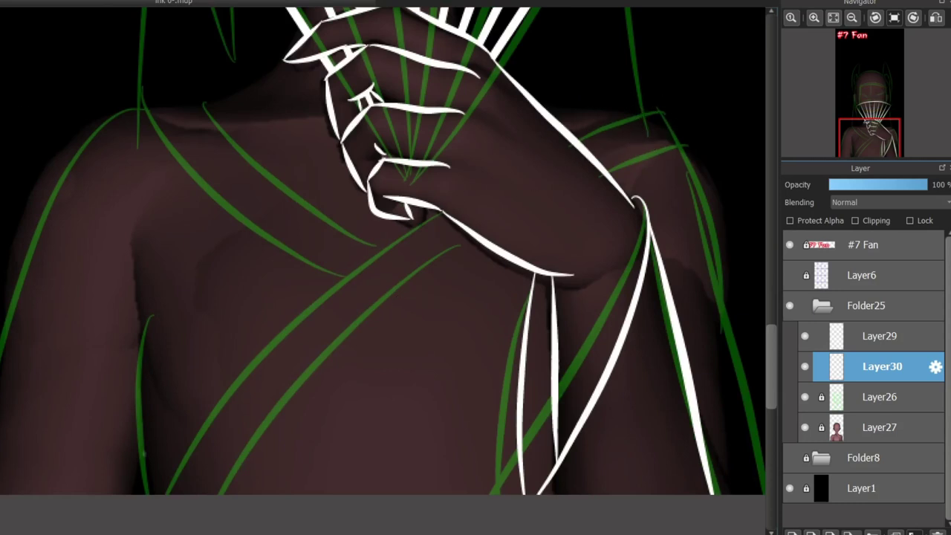
drag(636, 127, 488, 186)
key(ctrl+z)
drag(637, 144, 212, 419)
key(ctrl+z)
- Ink the robe's outer right arm line as a long curve from the shoulder point to the canvas's lower edge
mouse_move(659, 108)
mouse_down()
mouse_move(518, 160)
mouse_move(208, 498)
mouse_move(671, 145)
mouse_move(719, 446)
mouse_up()
key(ctrl+z)
scroll(691, 371, right, 2)
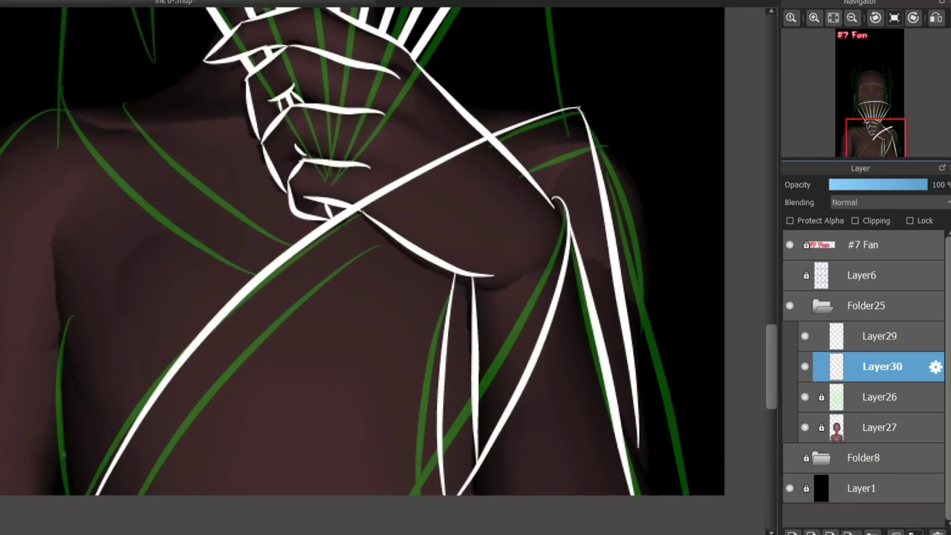
key(ctrl+z)
drag(587, 132, 664, 494)
key(ctrl+z)
drag(584, 109, 685, 494)
- Ink the lapel's lower edge in white, parallel to the upper edge, from the right shoulder across the chest
drag(601, 142, 577, 152)
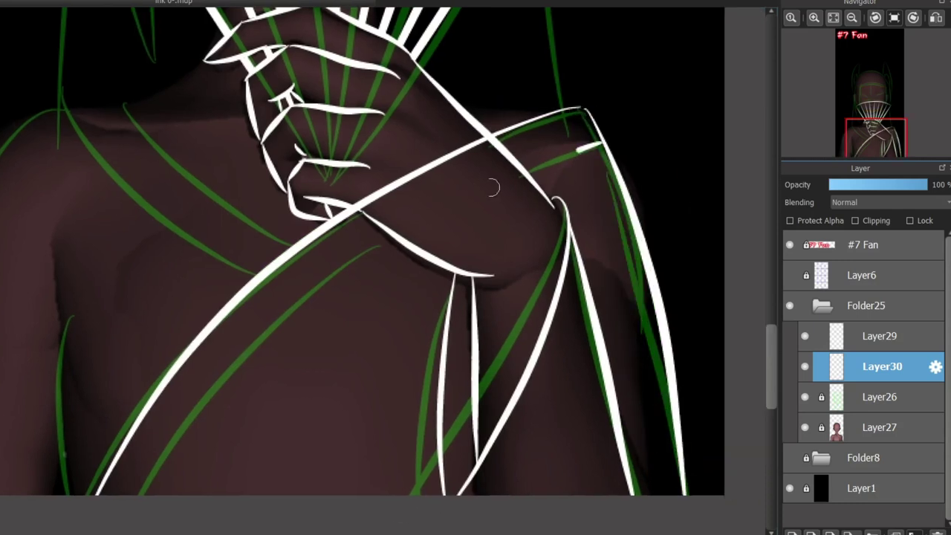
drag(524, 172, 227, 390)
key(ctrl+z)
drag(586, 149, 159, 496)
scroll(310, 82, left, 2)
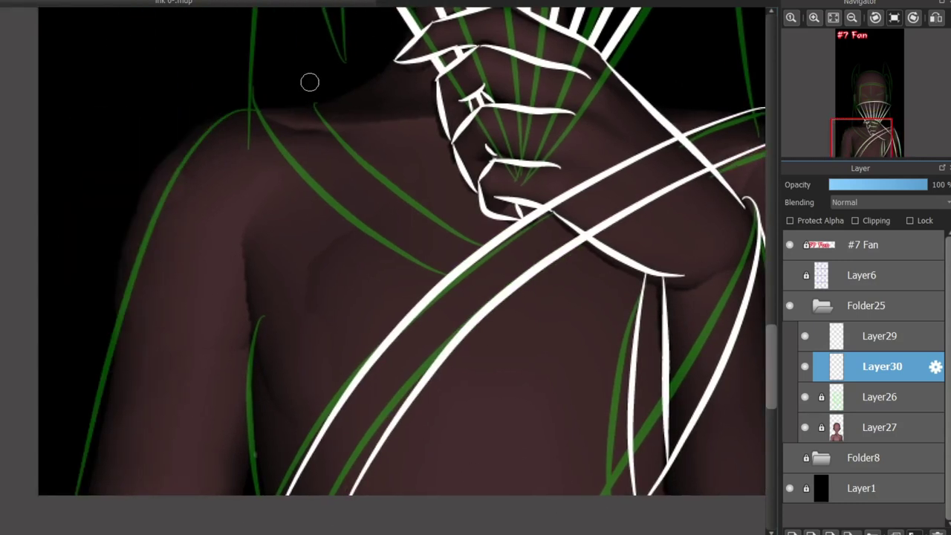
- Ink both edges of the left lapel down to the crossing lapel and close its end on top of the shoulder
key(ctrl+z)
mouse_move(309, 82)
mouse_down()
mouse_move(452, 229)
mouse_move(248, 100)
mouse_move(450, 281)
mouse_up()
key(ctrl+z)
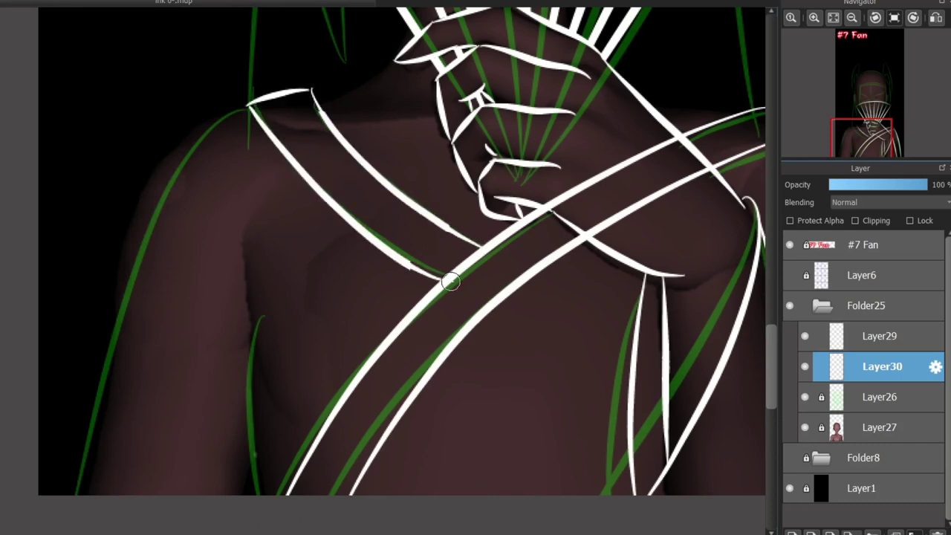
- Ink the left sleeve's outer curve down from the shoulder and the line joining the collar to the hand
mouse_move(247, 108)
mouse_down()
mouse_move(138, 219)
mouse_move(78, 520)
mouse_up()
drag(312, 90, 397, 58)
key(ctrl+z)
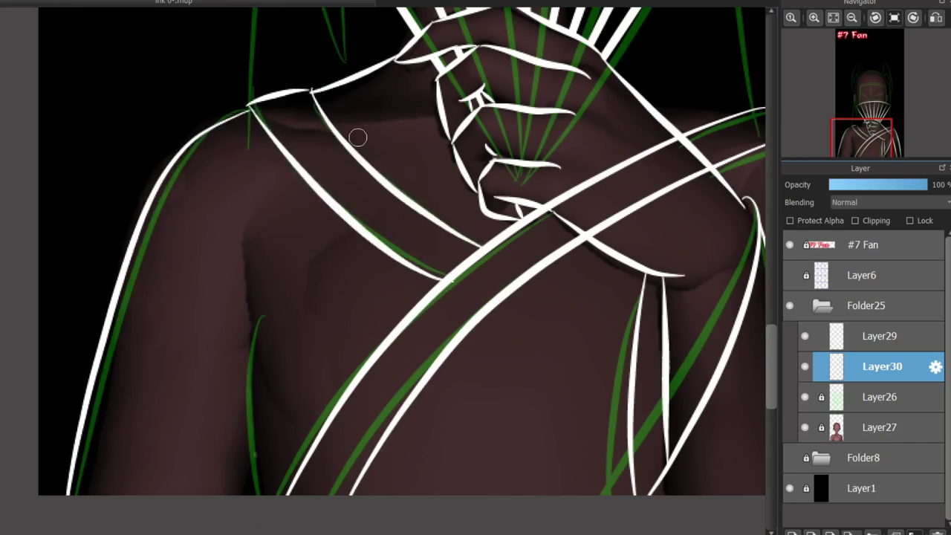
- Raise the mannequin layer's opacity and ink the collarbone and the right shoulder line behind the hand on the robe layer
scroll(520, 275, up, 2)
scroll(520, 275, right, 2)
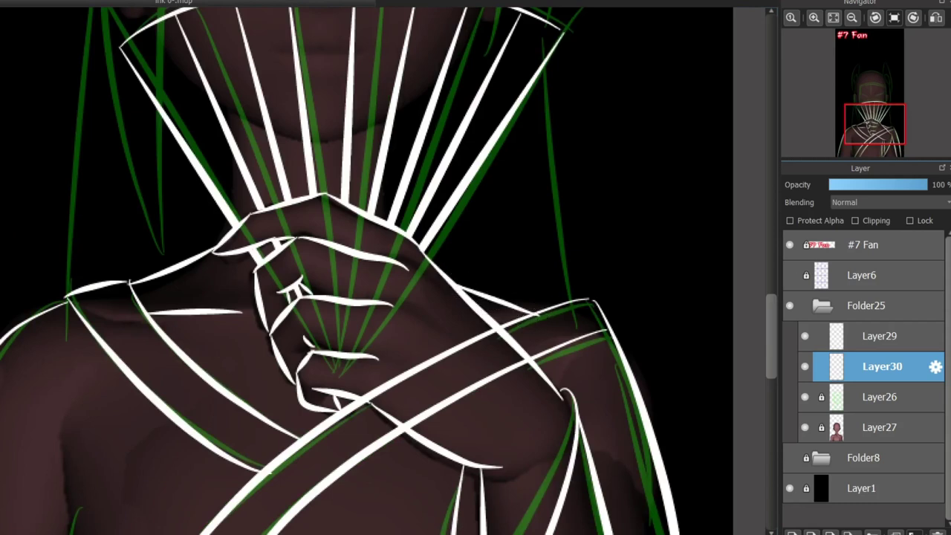
click(876, 427)
click(877, 366)
drag(551, 305, 444, 287)
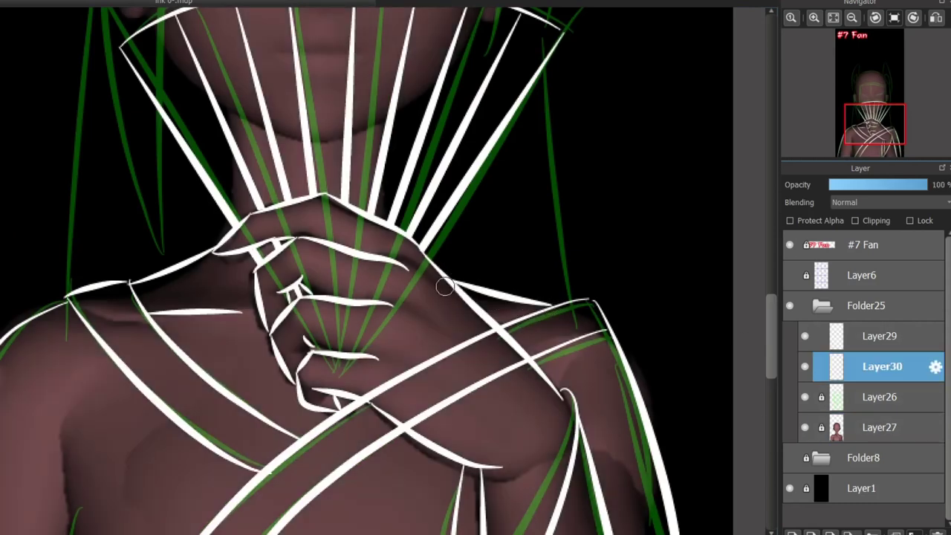
- Erase the parts of the right lapel's two edges that cross over the hand
drag(392, 391, 439, 431)
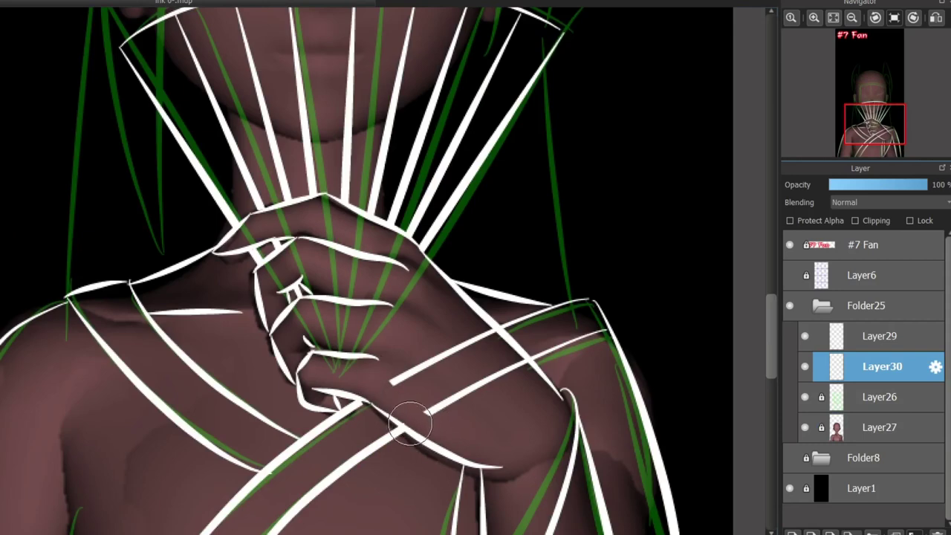
mouse_move(489, 336)
mouse_down()
mouse_move(463, 334)
mouse_move(427, 407)
mouse_move(472, 392)
mouse_up()
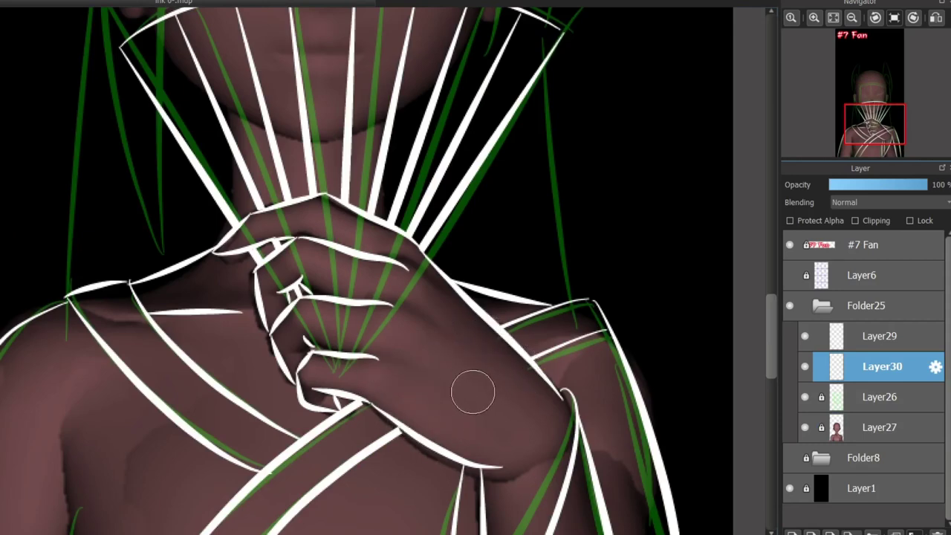
- Lock the merged hand and fan layer, and ink two long curved hair strand lines down the left side of the face
drag(771, 315, 771, 253)
key(ctrl+0)
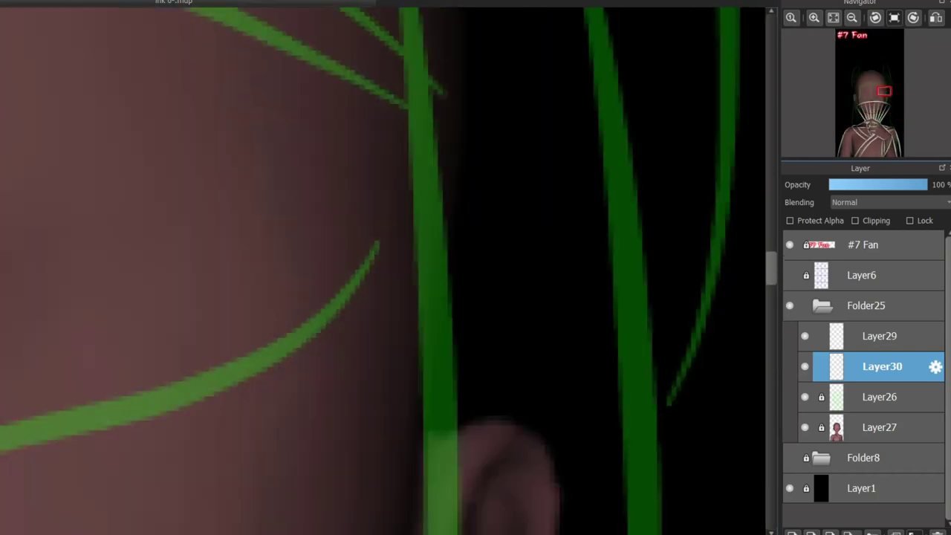
click(882, 366)
scroll(398, 277, up, 3)
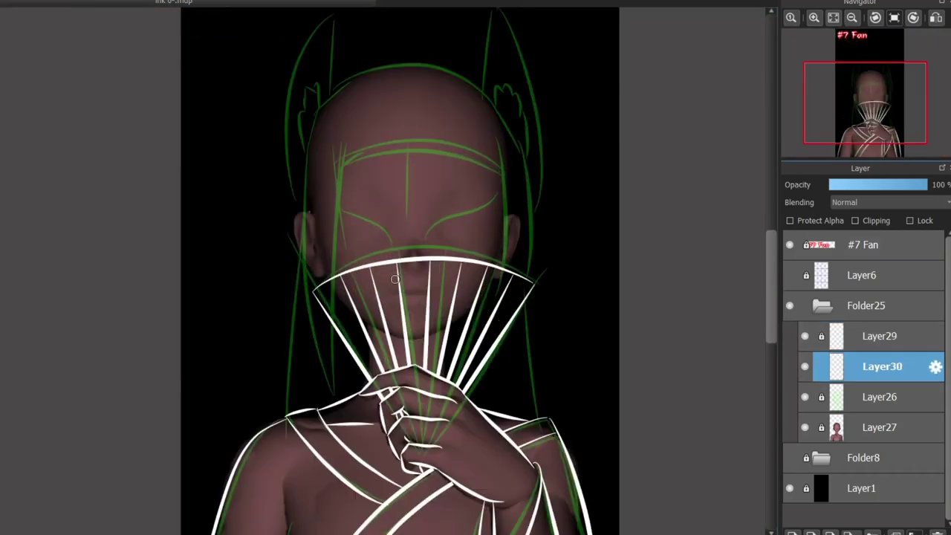
drag(320, 74, 318, 450)
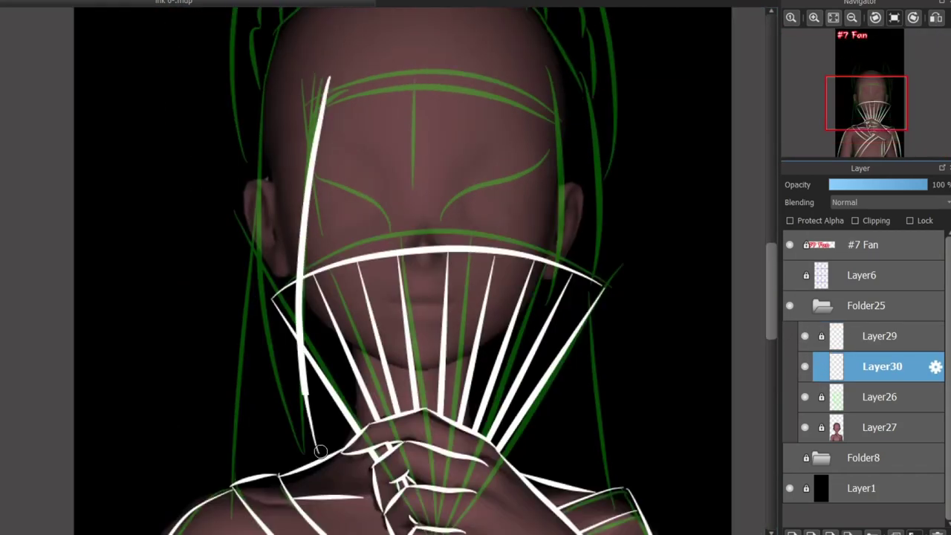
drag(264, 245, 312, 446)
mouse_move(287, 49)
mouse_down()
mouse_move(263, 245)
mouse_move(479, 212)
mouse_up()
scroll(426, 319, up, 3)
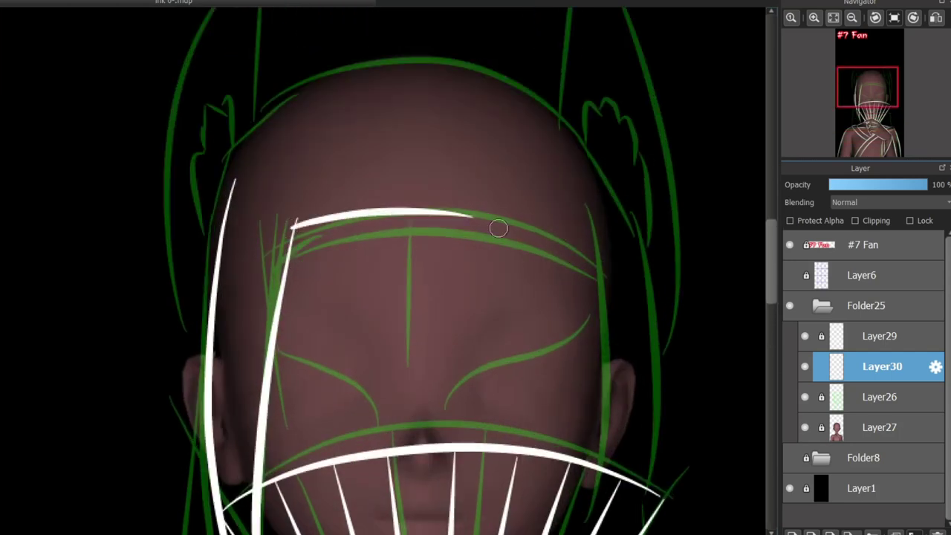
key(ctrl+z)
- Ink the inner and outer edges of the long hair lock down the right side of the face past the fan
mouse_move(868, 87)
mouse_down()
mouse_move(871, 111)
mouse_move(882, 95)
mouse_up()
drag(389, 102, 442, 479)
key(ctrl+z)
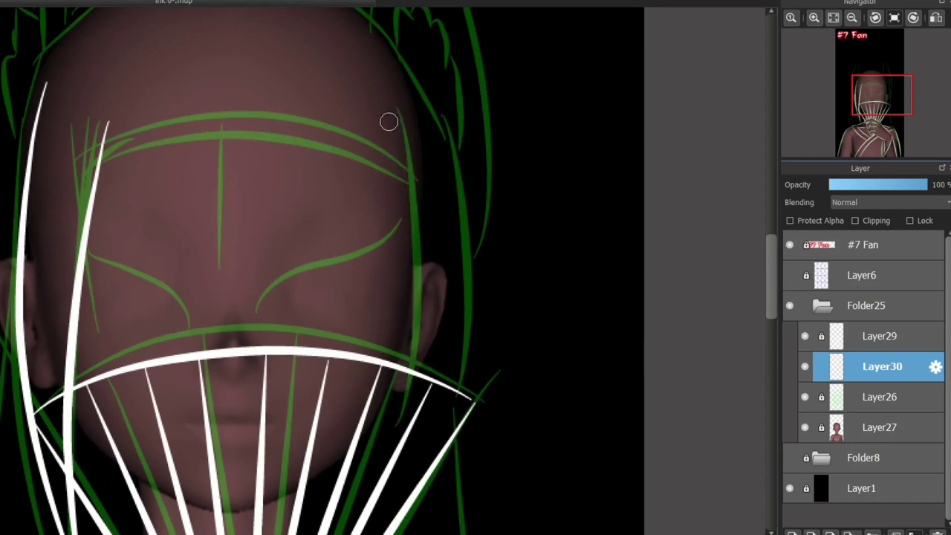
mouse_move(388, 113)
mouse_down()
mouse_move(424, 513)
mouse_move(416, 92)
mouse_up()
key(ctrl+z)
drag(430, 524, 462, 306)
key(ctrl+z)
key(ctrl+z)
key(ctrl+z)
mouse_move(396, 118)
mouse_down()
mouse_move(434, 297)
mouse_move(425, 511)
mouse_move(453, 282)
mouse_up()
key(ctrl+z)
mouse_move(404, 55)
mouse_down()
mouse_move(476, 276)
mouse_move(435, 520)
mouse_up()
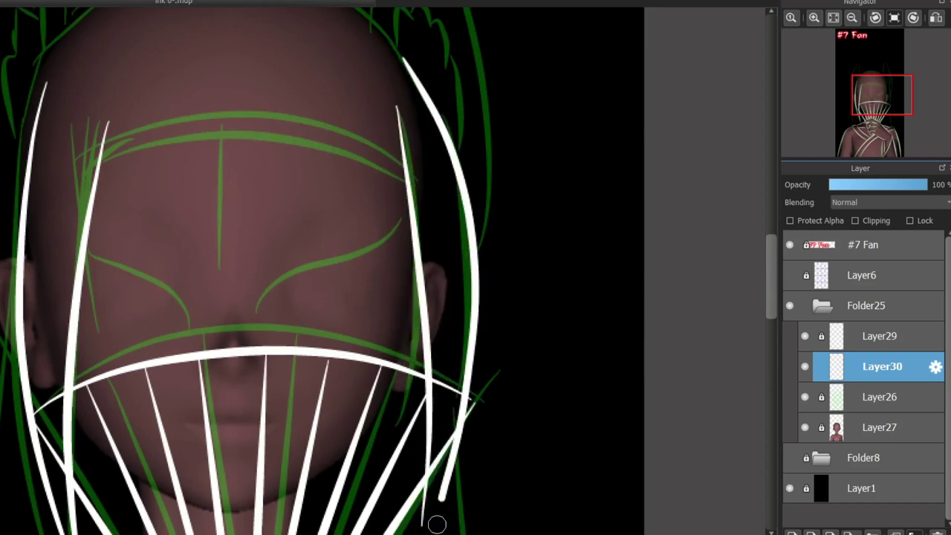
- Re-ink the outer edge of the long hair lock on the right side from the temple down past the fan
key(ctrl+z)
mouse_move(464, 371)
mouse_down()
mouse_move(418, 102)
mouse_move(444, 526)
mouse_move(439, 107)
mouse_up()
key(ctrl+z)
key(ctrl+z)
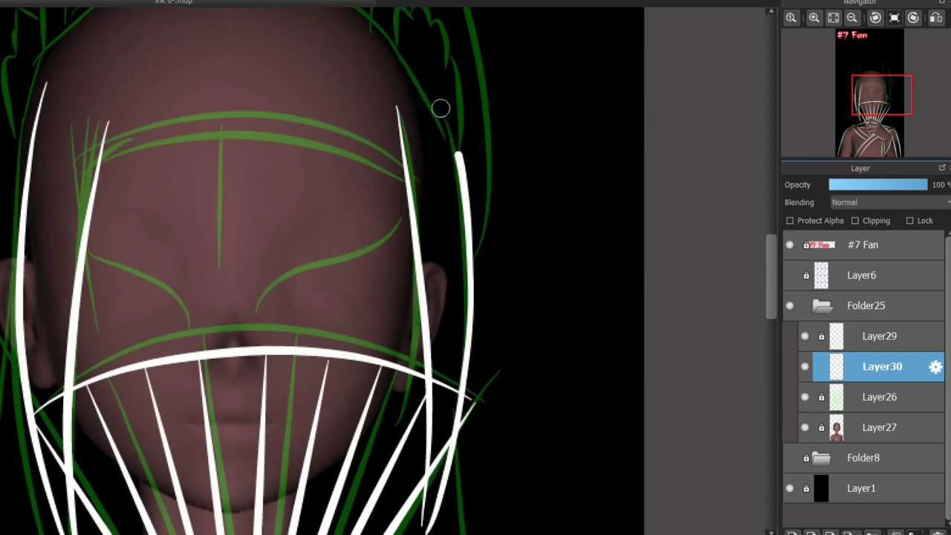
- Ink two roughly parallel arcs across the forehead between the left and right hair locks
drag(119, 145, 587, 157)
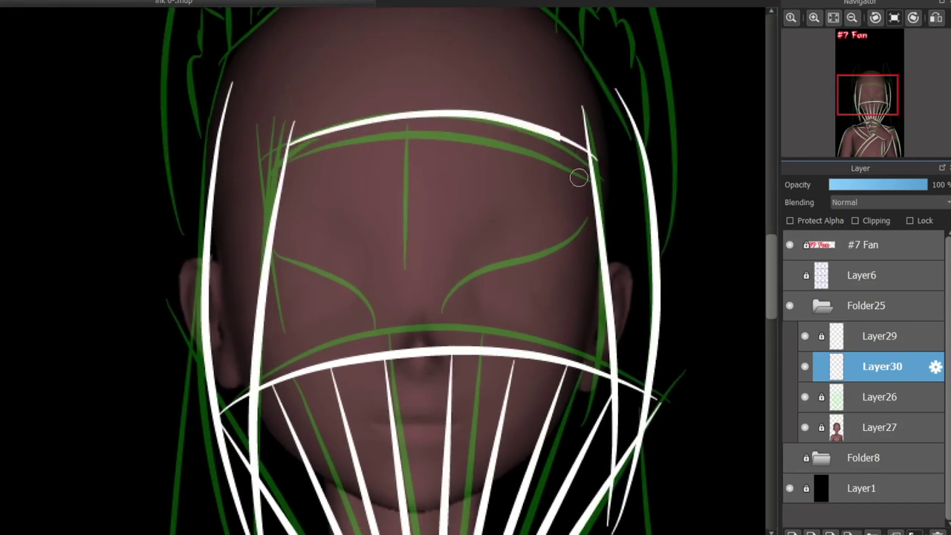
drag(286, 168, 590, 178)
key(ctrl+z)
mouse_move(288, 141)
mouse_down()
mouse_move(539, 129)
mouse_move(590, 159)
mouse_move(494, 130)
mouse_up()
key(ctrl+z)
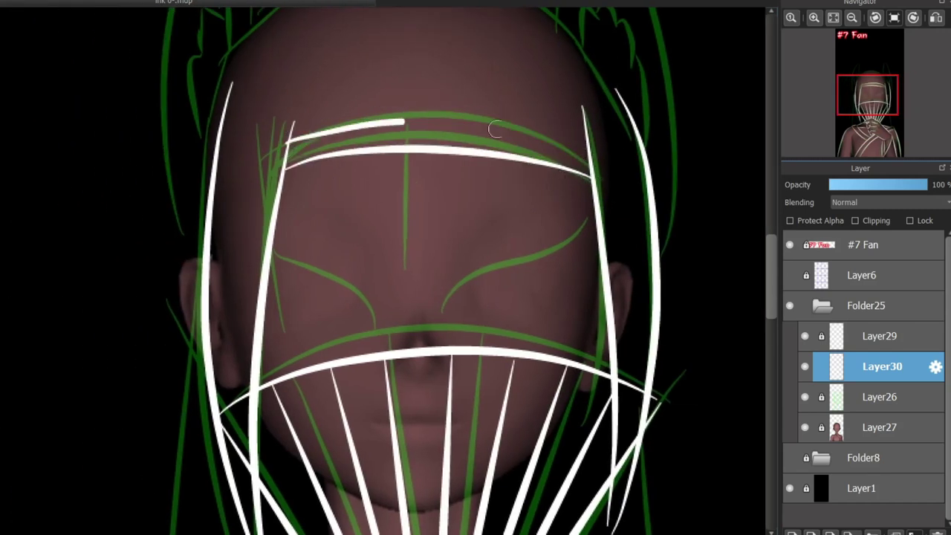
key(ctrl+z)
key(ctrl+z)
key(ctrl+z)
mouse_move(288, 145)
mouse_down()
mouse_move(564, 119)
mouse_move(304, 152)
mouse_move(578, 156)
mouse_up()
key(ctrl+z)
mouse_move(284, 170)
mouse_down()
mouse_move(450, 145)
mouse_move(574, 180)
mouse_up()
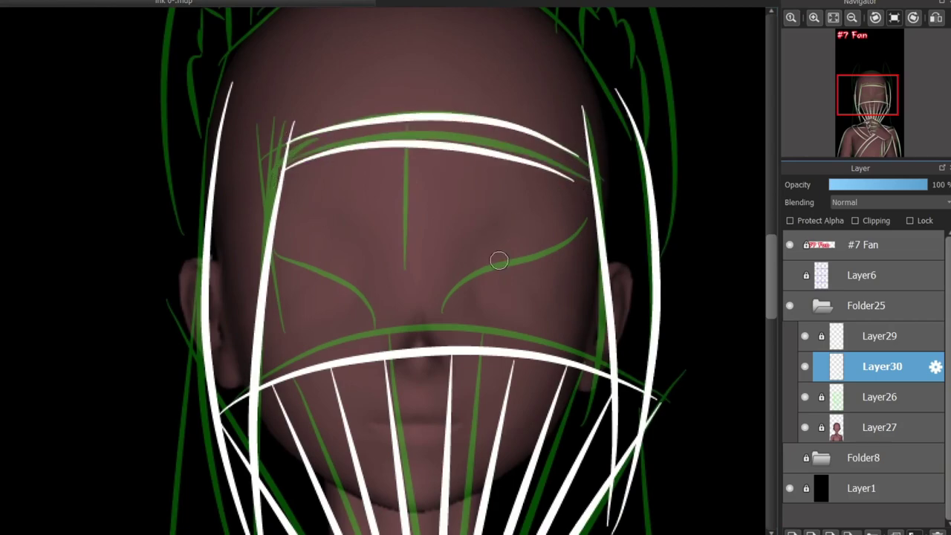
- Ink the hair outline over the crown, with a pointed tuft at the upper right and a line down that side
scroll(383, 271, down, 3)
scroll(383, 270, up, 6)
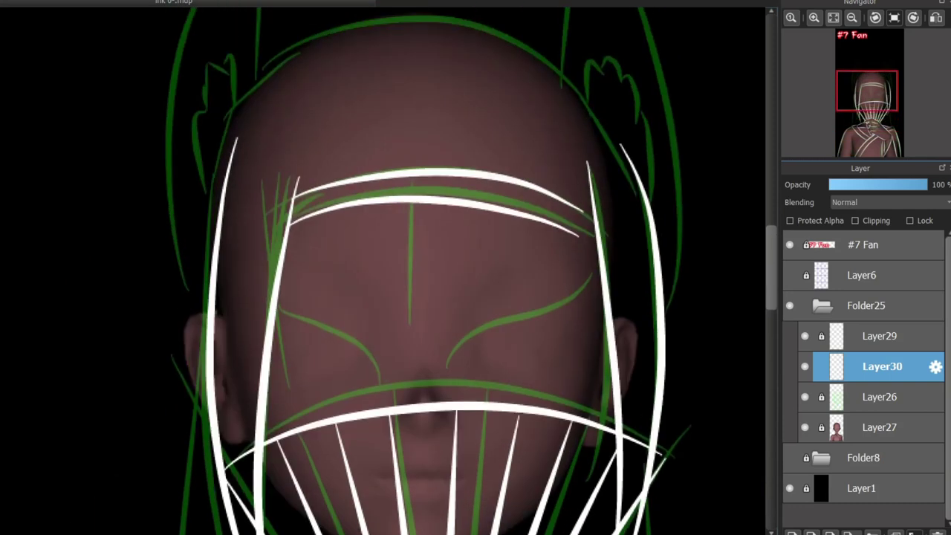
mouse_move(230, 256)
mouse_down()
mouse_move(256, 215)
mouse_move(617, 254)
mouse_up()
mouse_move(315, 205)
mouse_down()
mouse_move(499, 234)
mouse_move(490, 179)
mouse_move(596, 219)
mouse_up()
key(ctrl+z)
key(ctrl+z)
key(ctrl+z)
mouse_move(238, 244)
mouse_down()
mouse_move(324, 155)
mouse_move(580, 240)
mouse_move(516, 117)
mouse_move(543, 135)
mouse_move(455, 157)
mouse_up()
key(ctrl+z)
drag(537, 188, 610, 259)
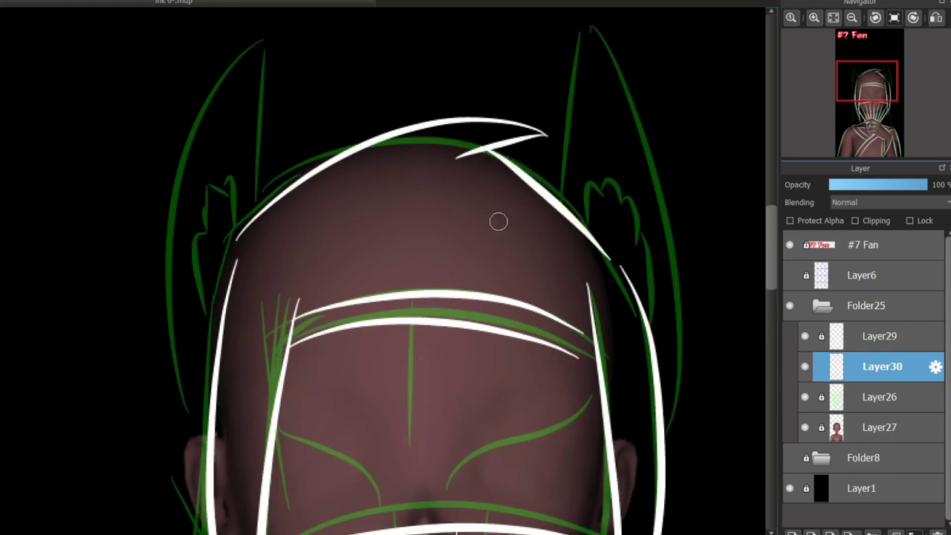
key(ctrl+z)
drag(487, 147, 606, 260)
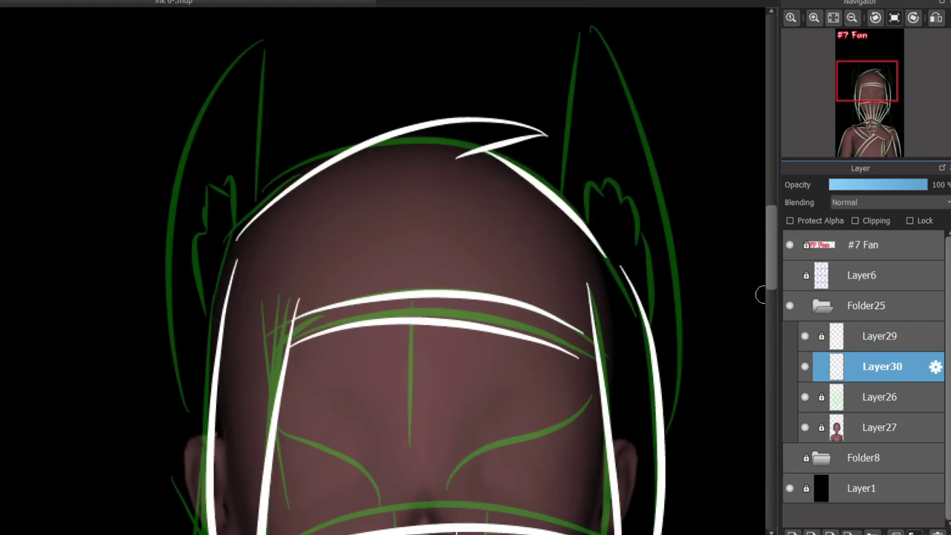
- Erase the parts of the left hair lock lines that cross over the fan
scroll(673, 231, down, 5)
scroll(219, 260, up, 2)
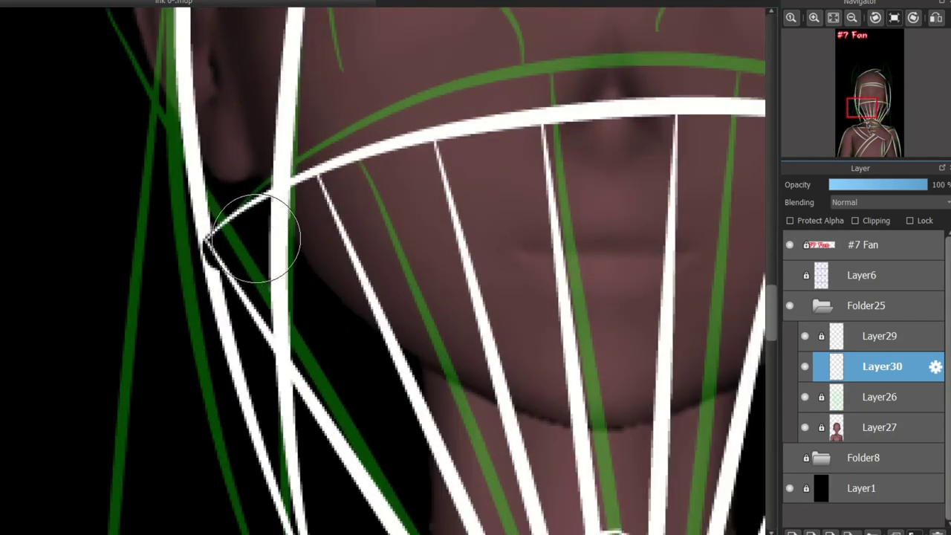
drag(271, 192, 211, 237)
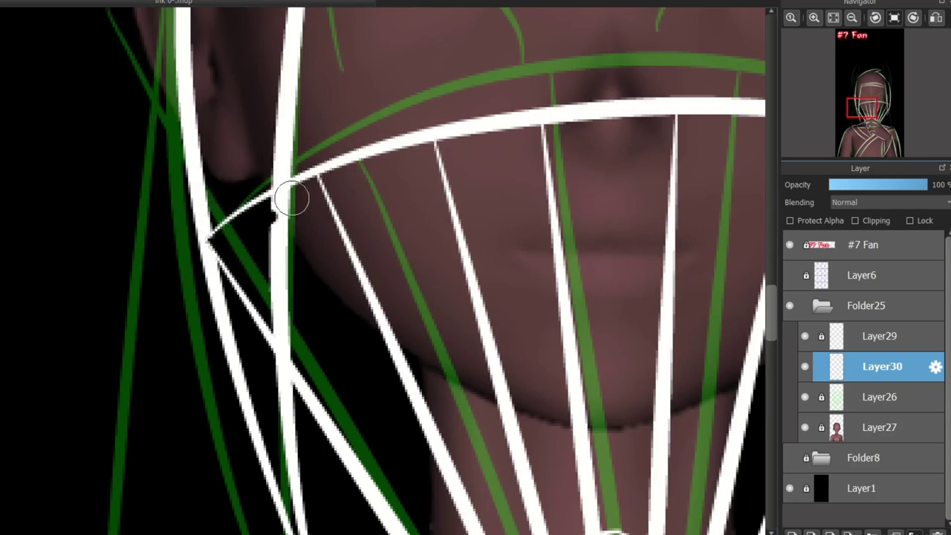
mouse_move(291, 197)
mouse_down()
mouse_move(264, 297)
mouse_move(265, 277)
mouse_up()
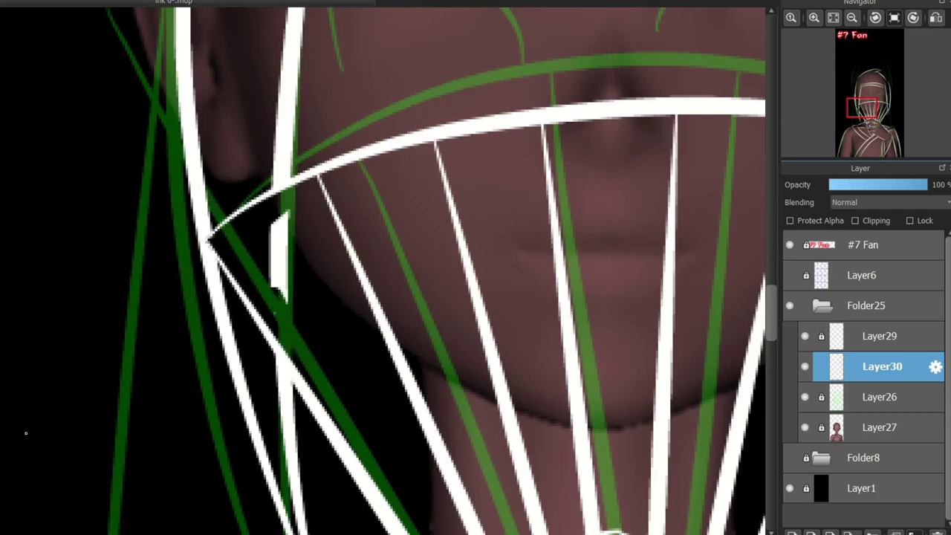
mouse_move(271, 240)
mouse_down()
mouse_move(275, 221)
mouse_move(290, 386)
mouse_up()
key(h)
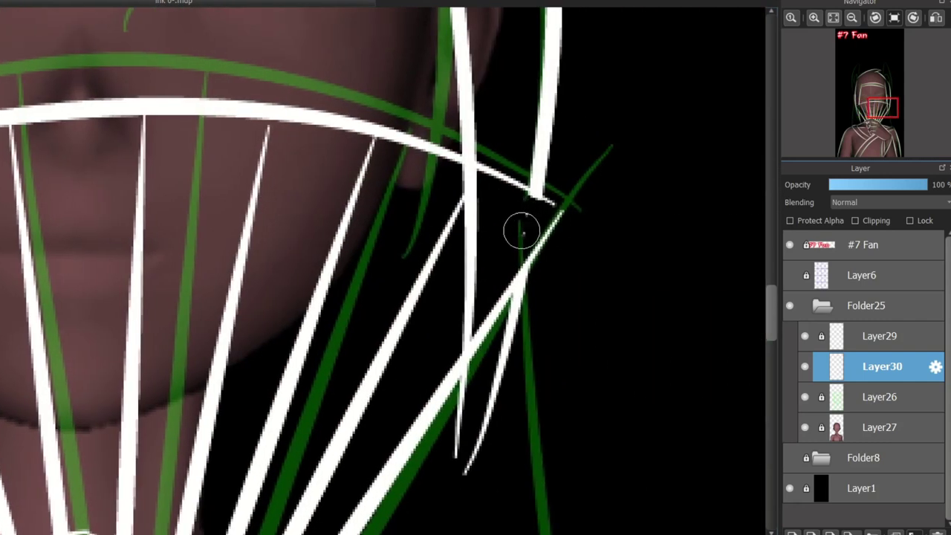
- Erase the parts of the right hair lock lines that cross over the fan
drag(473, 192, 500, 194)
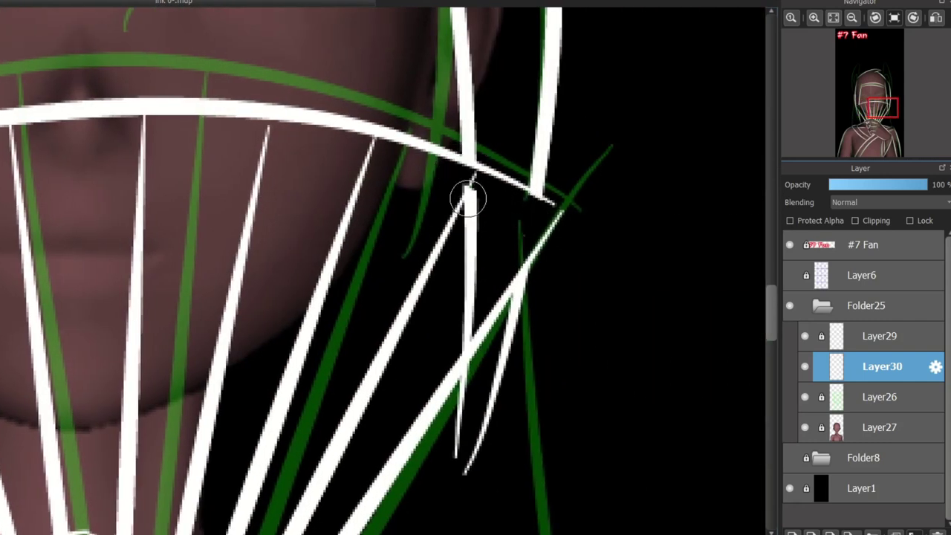
mouse_move(492, 297)
mouse_down()
mouse_move(484, 260)
mouse_move(470, 254)
mouse_move(494, 260)
mouse_up()
scroll(494, 260, down, 2)
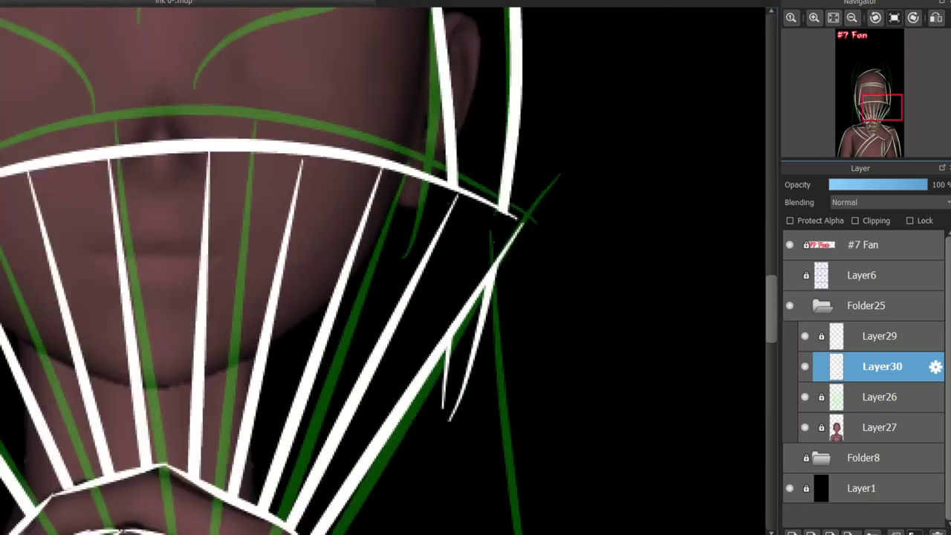
scroll(384, 257, down, 2)
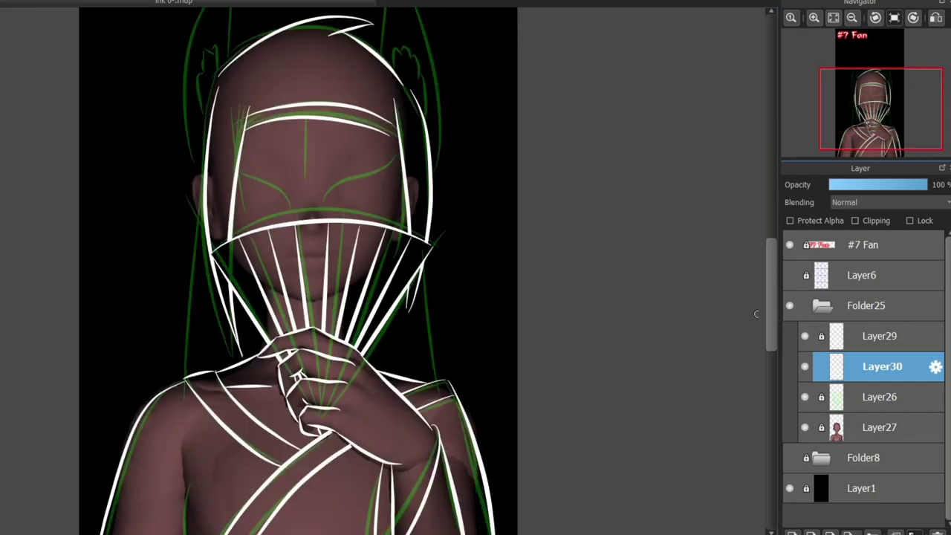
- Add a new layer below the locked front hair layer and ink the long back-hair line down the left side to the shoulder
scroll(756, 313, up, 2)
scroll(203, 186, up, 3)
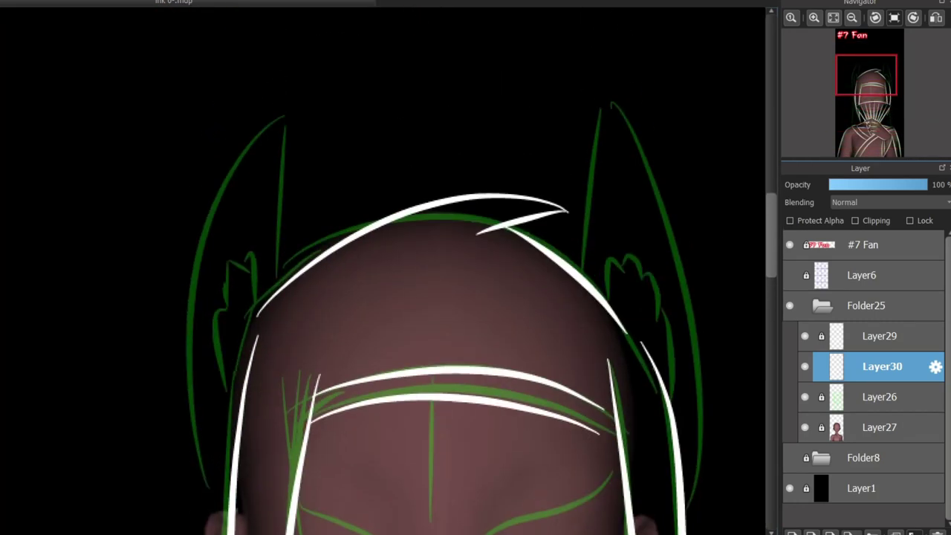
scroll(609, 310, down, 2)
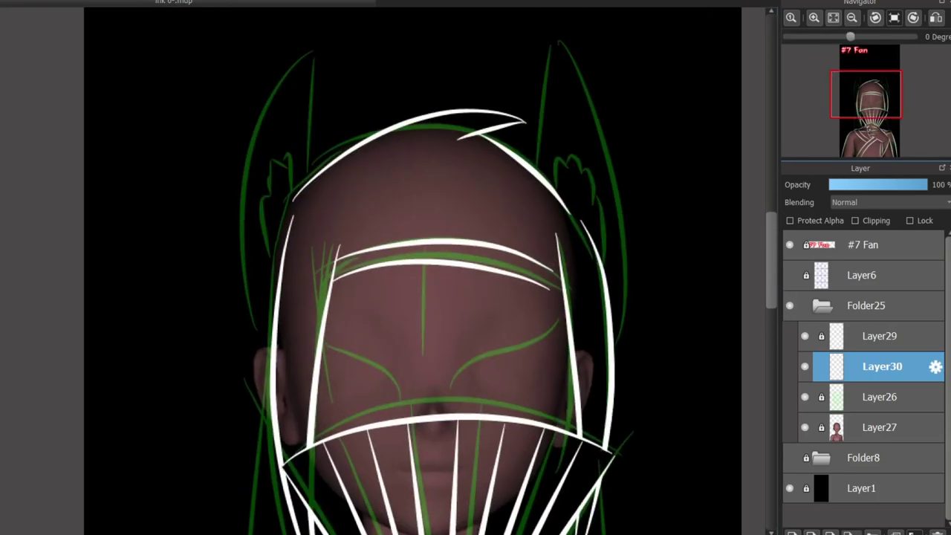
scroll(610, 310, up, 2)
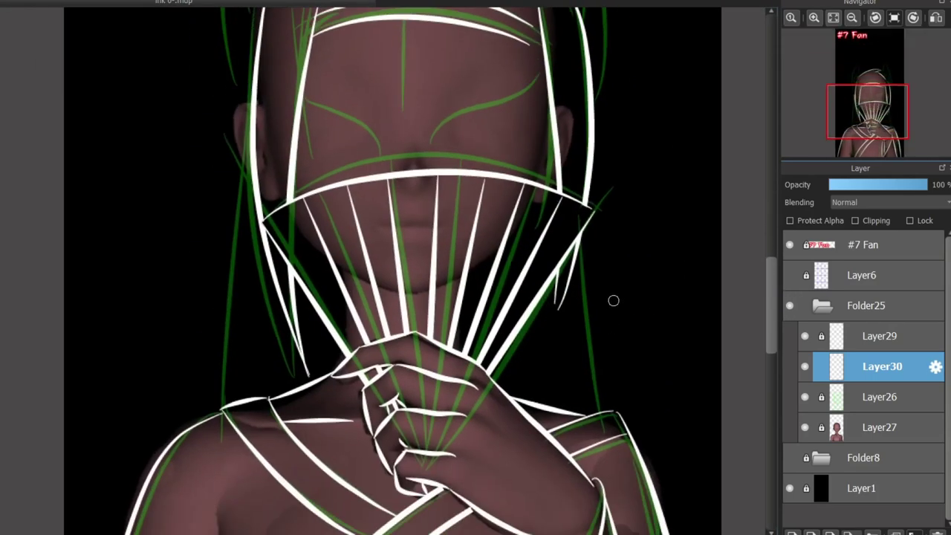
click(792, 532)
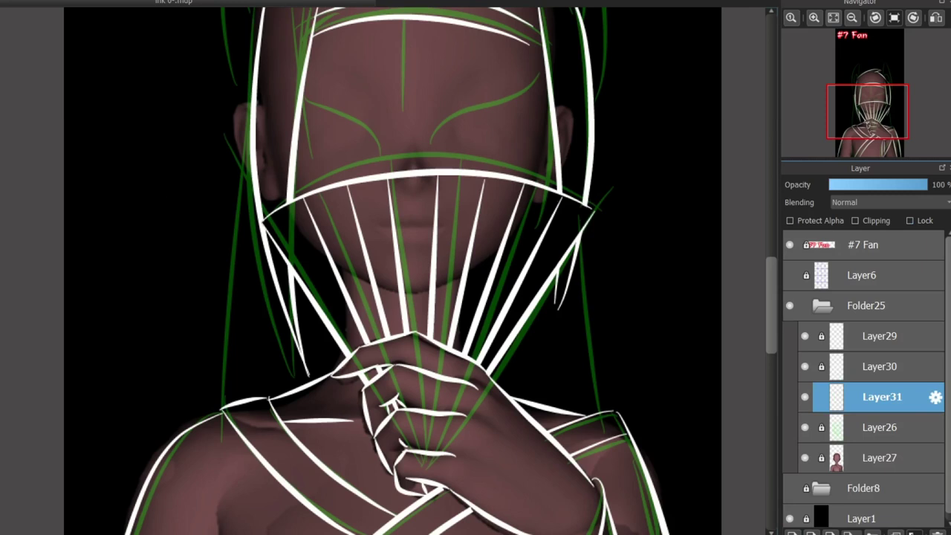
drag(256, 119, 209, 425)
key(ctrl+z)
drag(257, 112, 209, 431)
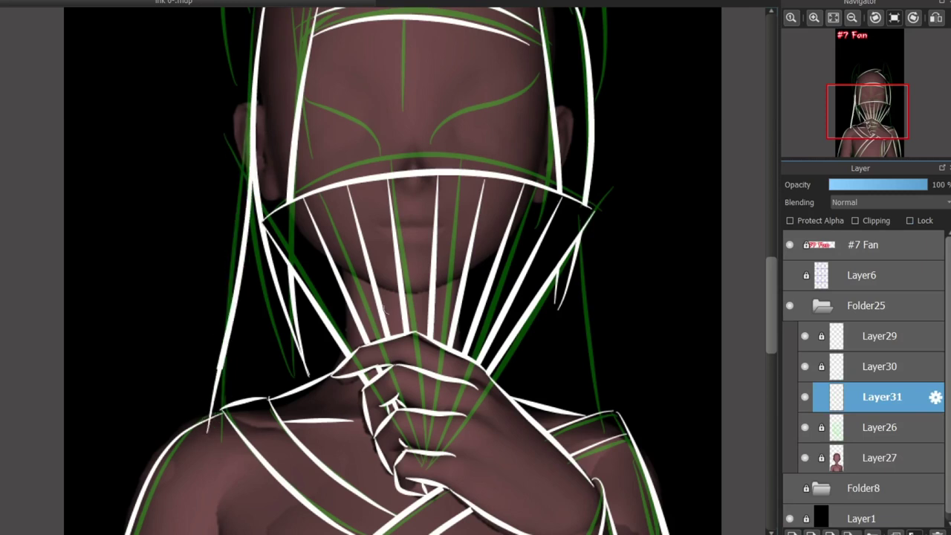
- Ink the long back-hair line down the right side and a short inner strand below the fan on each side
drag(593, 134, 623, 434)
key(ctrl+z)
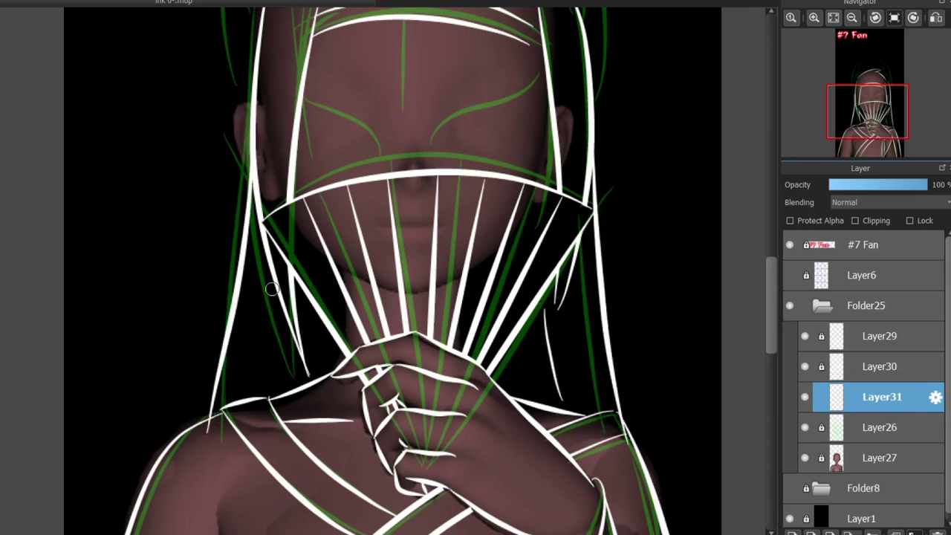
drag(272, 289, 258, 392)
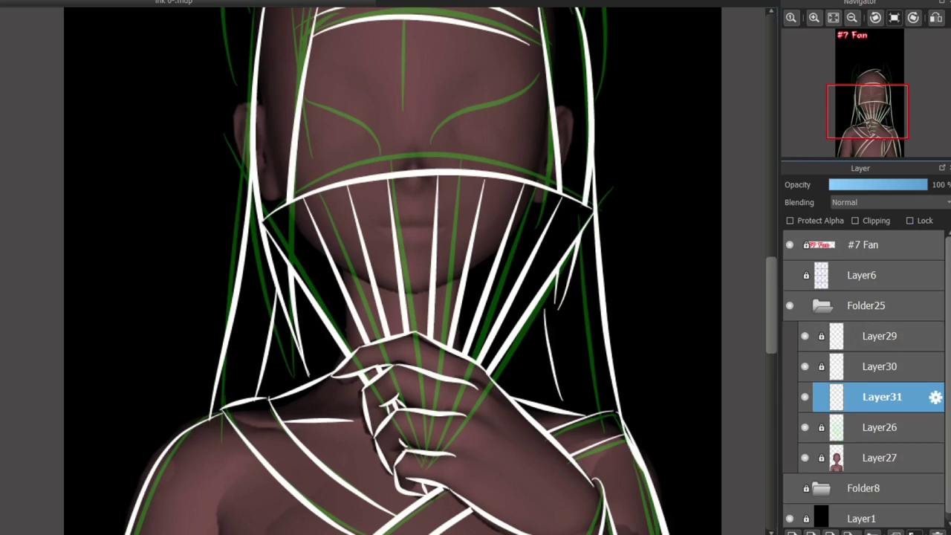
- Ink the right animal ear with its two outer edges meeting at a point and a curved inner line
scroll(755, 392, up, 5)
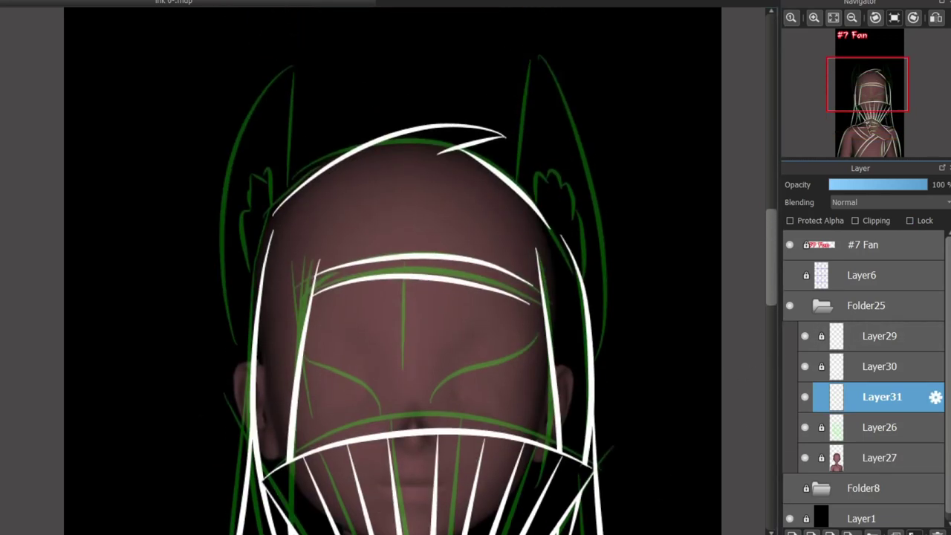
drag(524, 229, 558, 87)
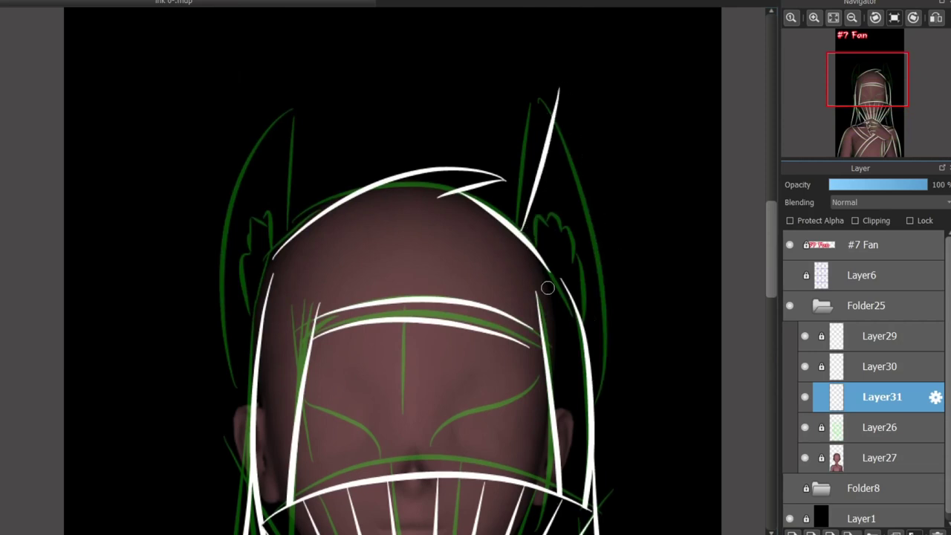
key(ctrl+z)
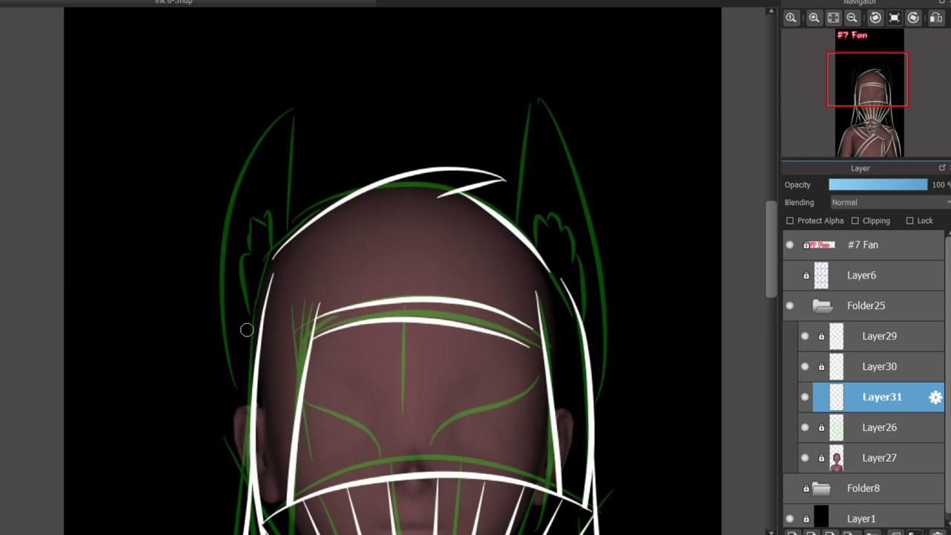
mouse_move(525, 227)
mouse_down()
mouse_move(547, 107)
mouse_move(598, 375)
mouse_up()
key(ctrl+z)
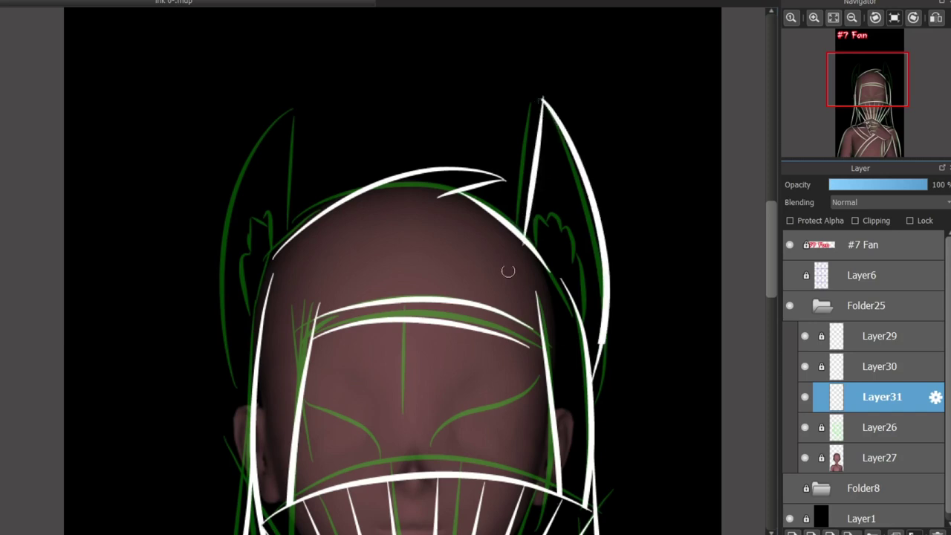
drag(543, 102, 551, 268)
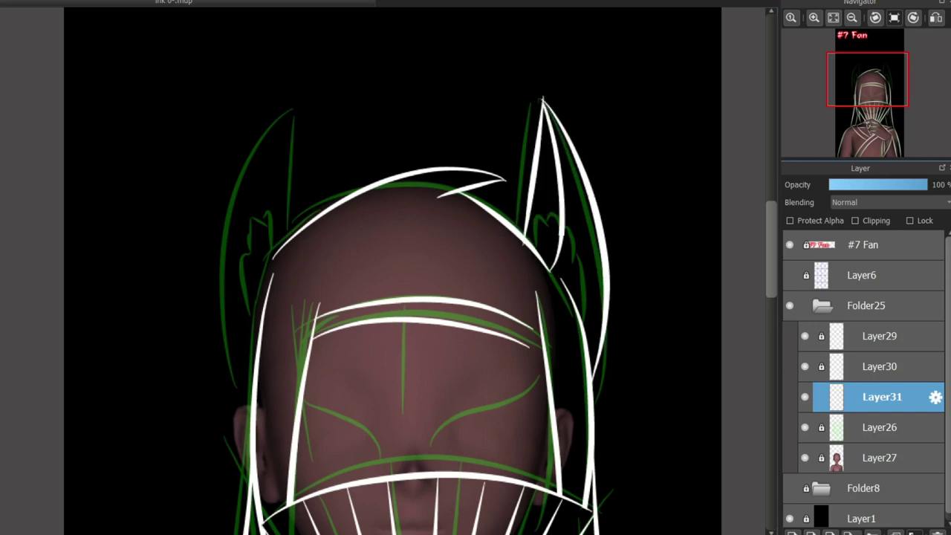
- Try to ink the left animal ear freehand with its two outer edges and a curved inner line
mouse_move(285, 238)
mouse_down()
mouse_move(291, 110)
mouse_move(263, 342)
mouse_up()
key(ctrl+z)
mouse_move(290, 110)
mouse_down()
mouse_move(253, 356)
mouse_move(257, 329)
mouse_up()
key(ctrl+z)
key(ctrl+z)
drag(292, 110, 249, 383)
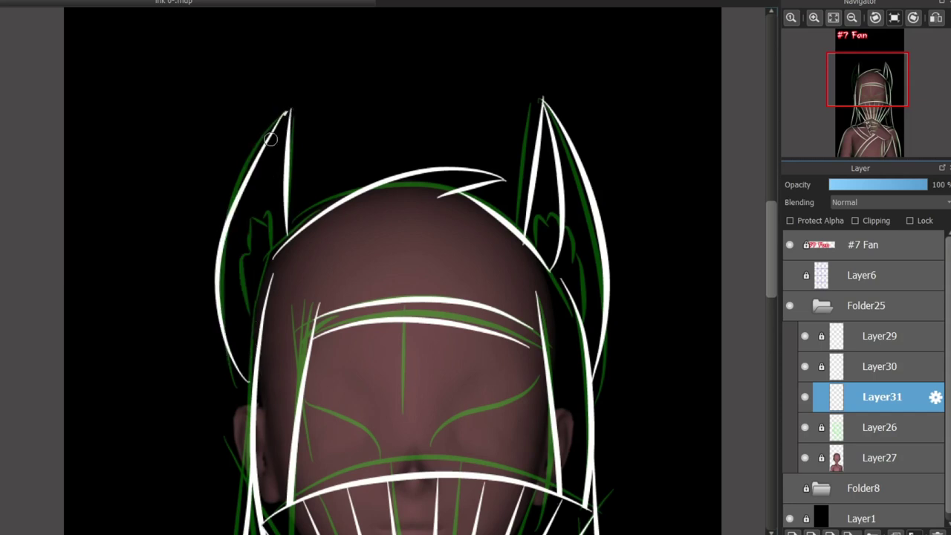
drag(289, 112, 258, 213)
scroll(257, 213, up, 3)
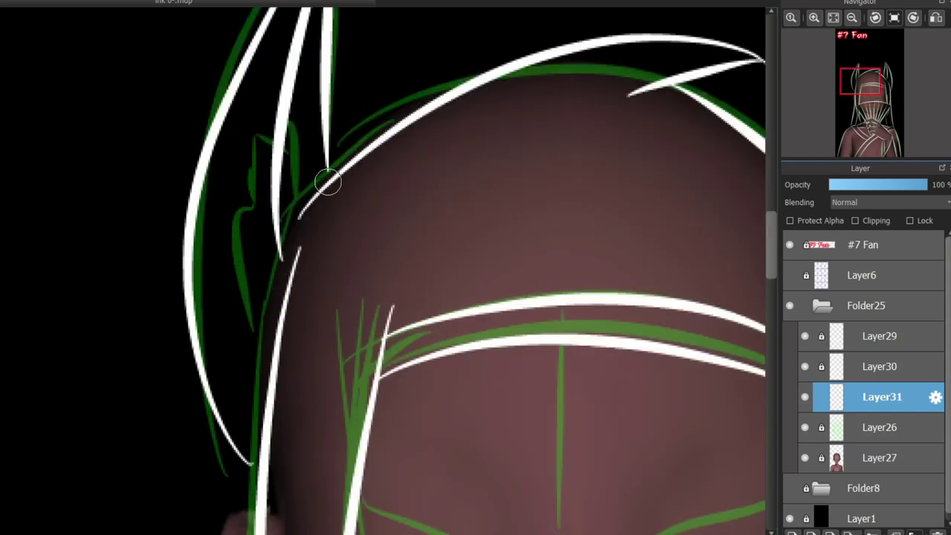
scroll(346, 243, down, 3)
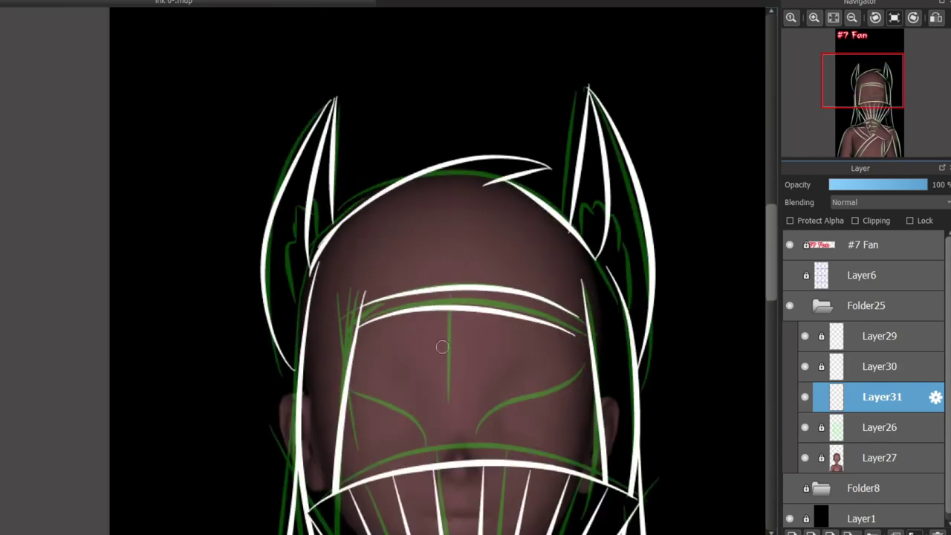
scroll(354, 285, up, 2)
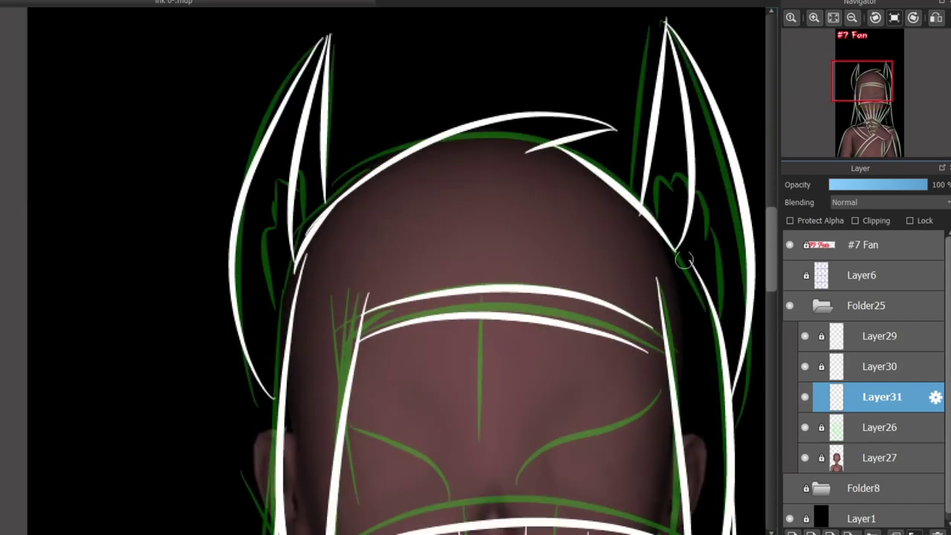
- Undo the outer curve and inner line of the freehand left ear
drag(451, 476, 336, 476)
key(ctrl+z)
key(ctrl+z)
key(ctrl+z)
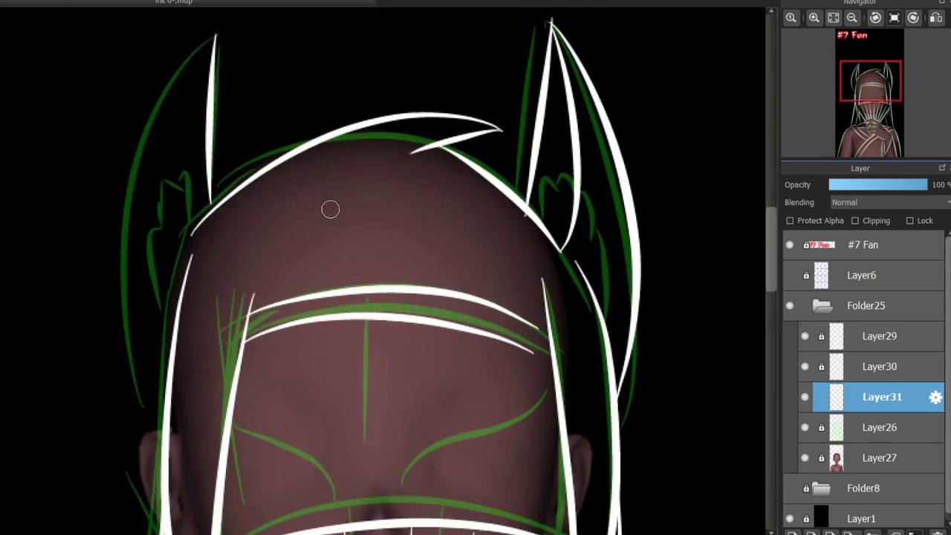
- Undo the remaining left ear stroke and re-ink the right ear's inner line from its tip to the hairline
mouse_move(552, 25)
mouse_down()
mouse_move(585, 184)
mouse_move(556, 313)
mouse_move(576, 173)
mouse_move(557, 271)
mouse_up()
key(ctrl+z)
key(ctrl+z)
key(ctrl+z)
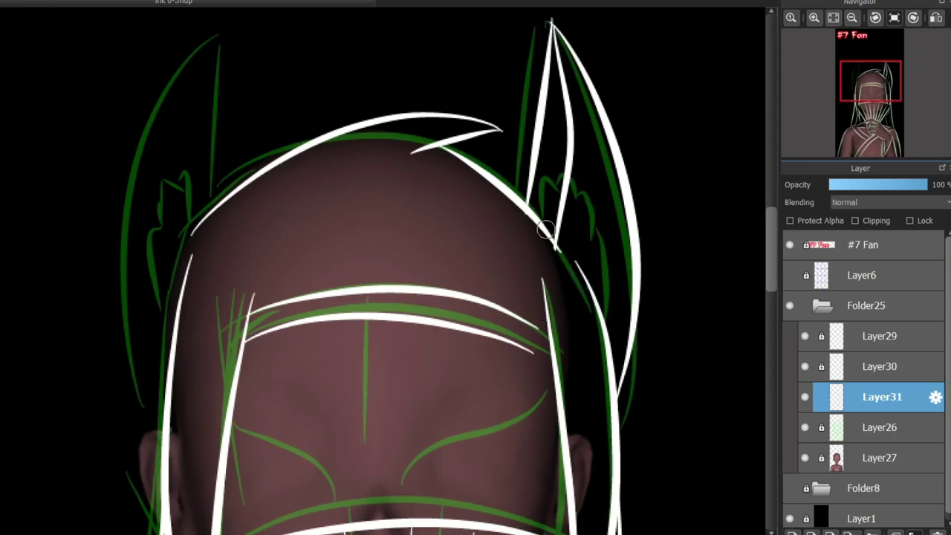
- Select the area around the right ear and copy and paste its line art onto a new layer
scroll(532, 298, down, 5)
scroll(531, 297, up, 2)
drag(490, 77, 676, 399)
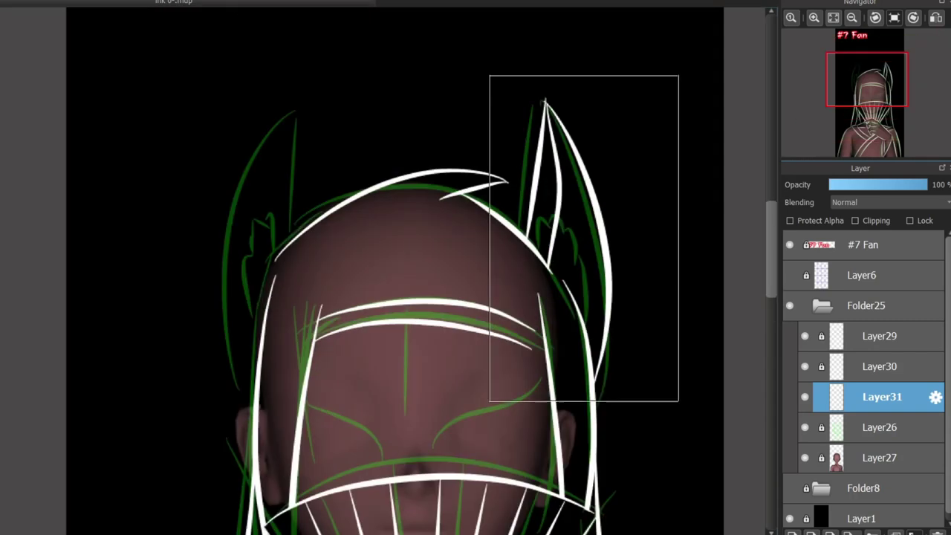
key(ctrl+c)
key(ctrl+v)
- Flip the pasted ear horizontally, move it to the left side of the head, rotate it slightly counterclockwise and clear the selection
key(ctrl+t)
click(503, 515)
drag(583, 237, 252, 231)
drag(152, 35, 136, 52)
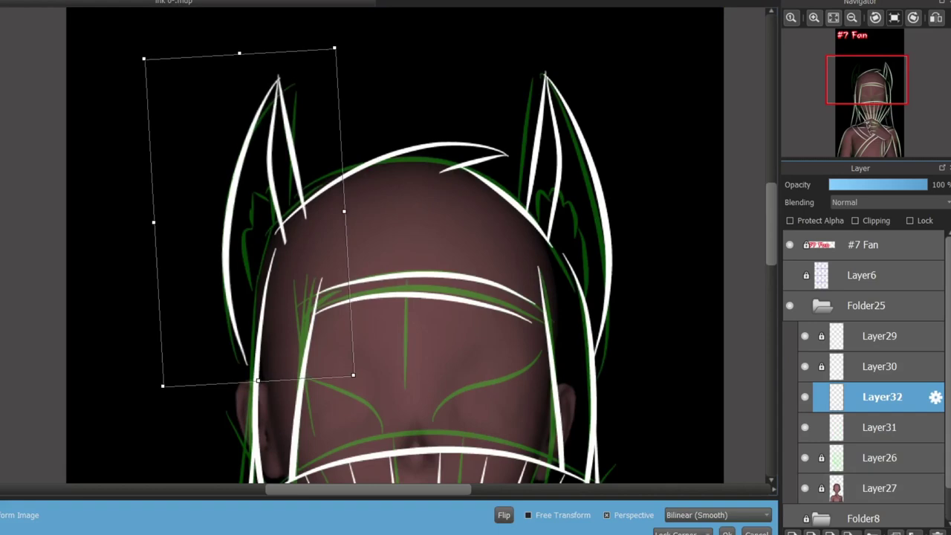
key(Escape)
key(ctrl+d)
scroll(168, 301, up, 1)
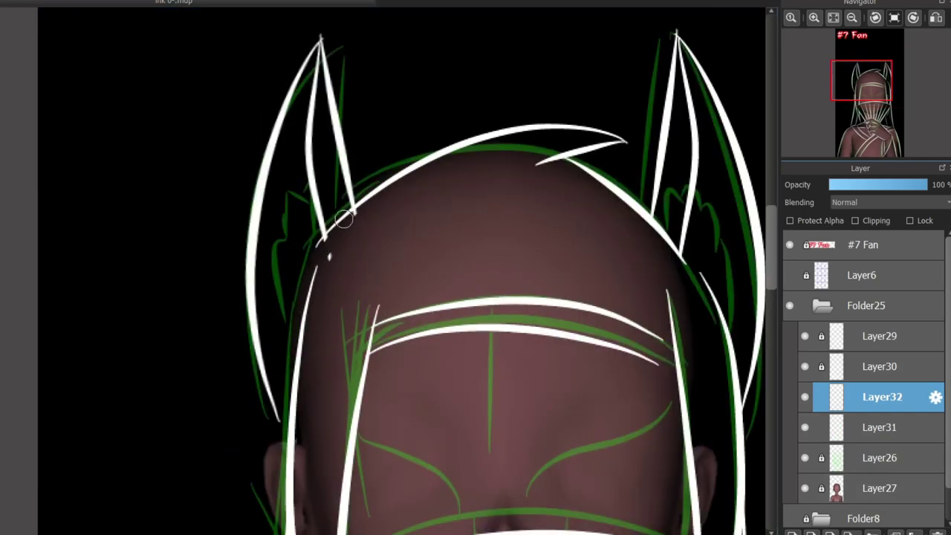
- Lower the opacity of the body reference layer, Layer27, and make Layer31 the active layer
scroll(346, 527, right, 3)
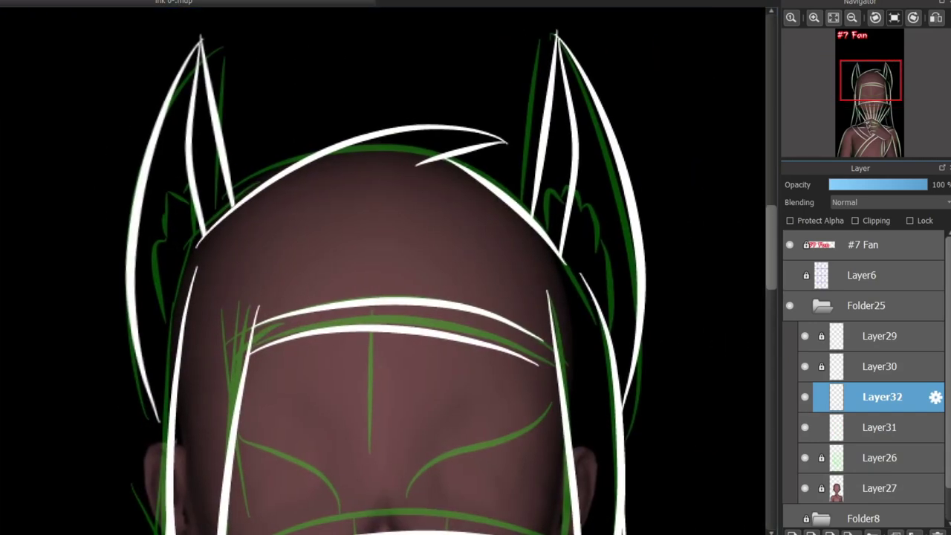
scroll(686, 318, down, 8)
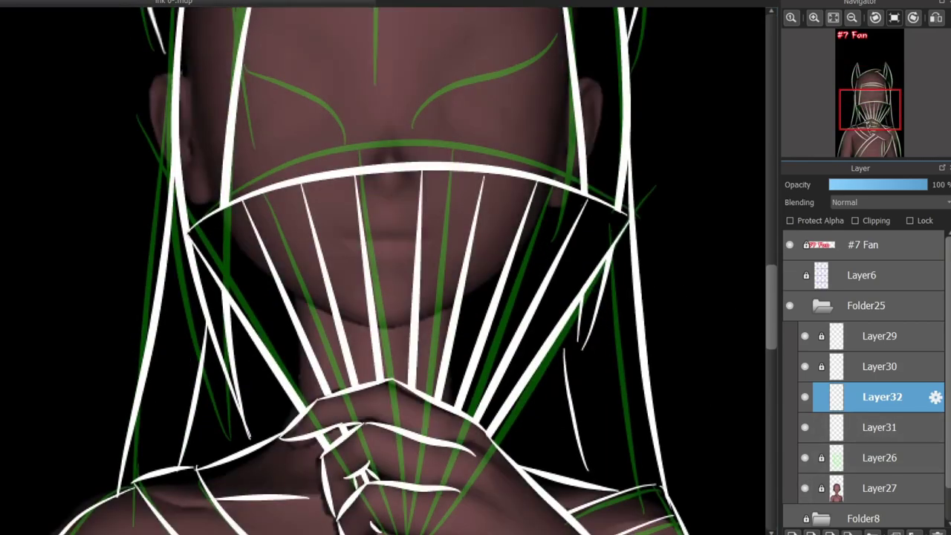
click(879, 488)
click(878, 457)
click(879, 427)
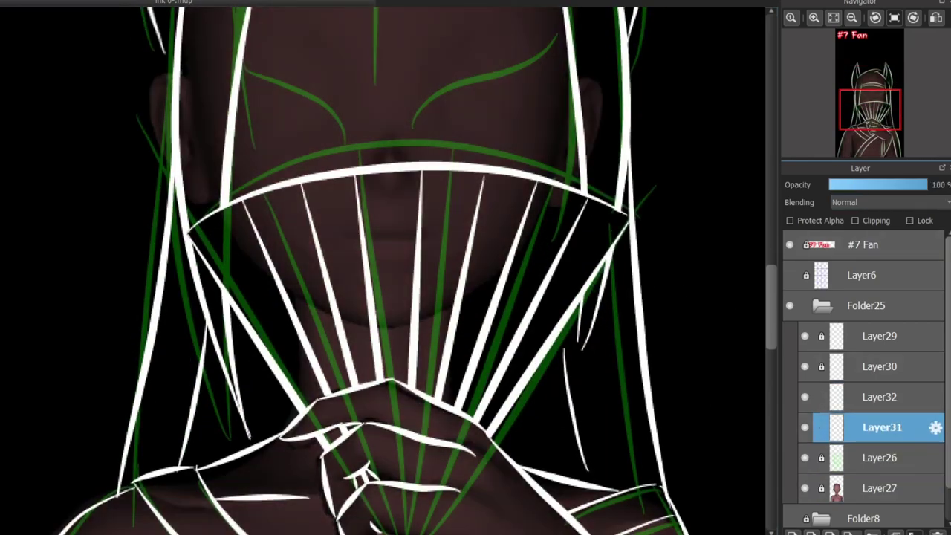
- Draw a red S-curved marking on the right cheek and a vertical red line down the middle of the forehead
scroll(755, 271, down, 7)
scroll(755, 271, up, 10)
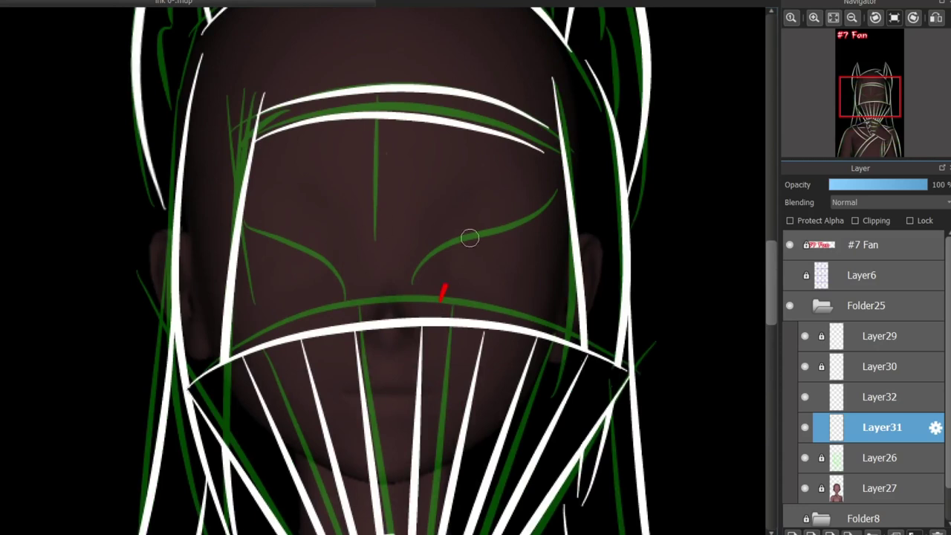
drag(469, 237, 483, 215)
scroll(482, 215, up, 2)
key(ctrl+z)
drag(403, 314, 572, 201)
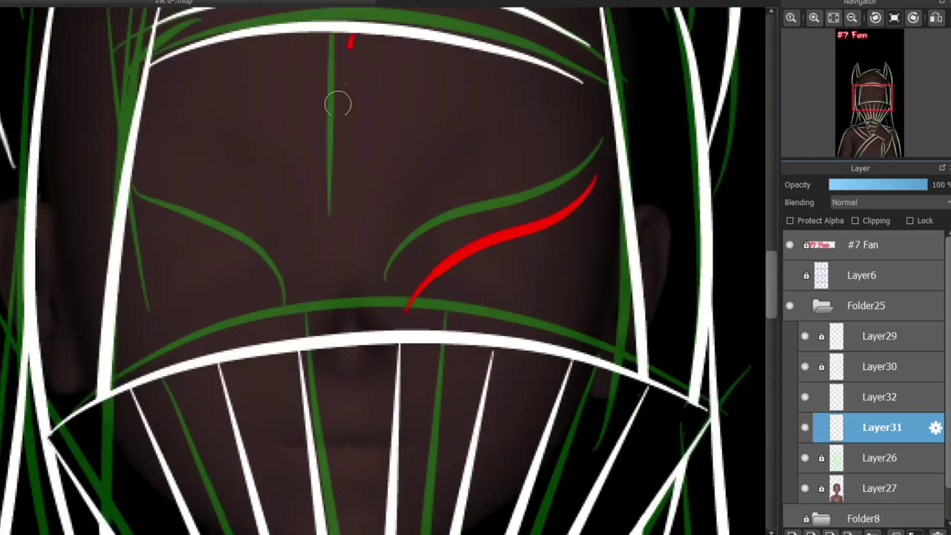
mouse_move(346, 39)
mouse_down()
mouse_move(340, 271)
mouse_move(349, 263)
mouse_up()
key(ctrl+z)
scroll(378, 310, down, 2)
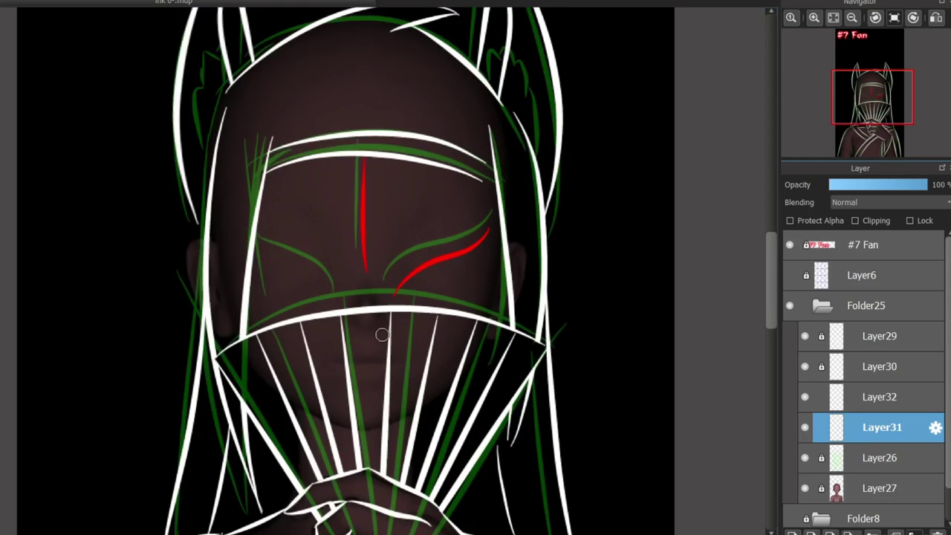
- Select the area around the red right cheek marking and copy and paste it onto a new layer
scroll(381, 334, up, 3)
drag(342, 231, 488, 363)
drag(437, 176, 590, 291)
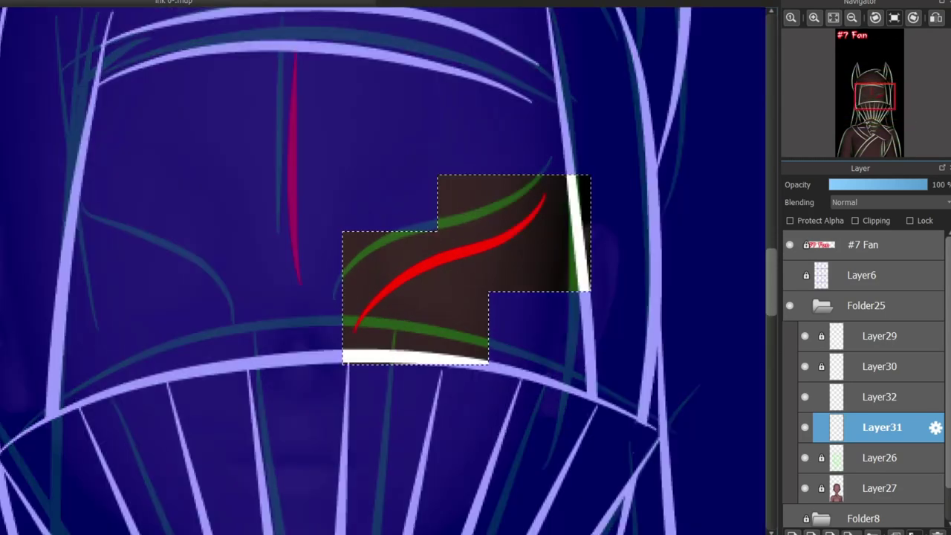
key(ctrl+c)
key(ctrl+v)
- Flip the pasted cheek marking horizontally, move it to the left side of the face and clear the selection
key(ctrl+t)
click(504, 515)
drag(465, 241, 136, 249)
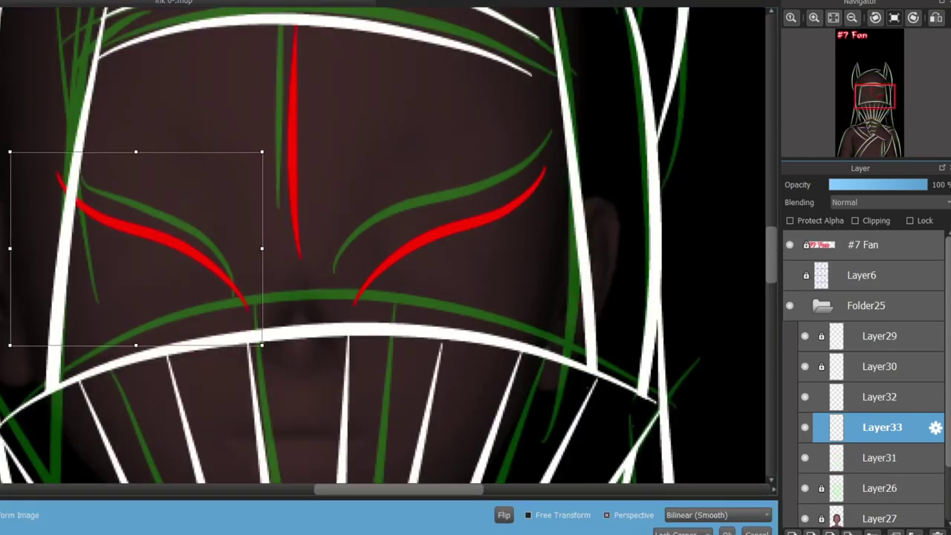
click(727, 531)
key(ctrl+d)
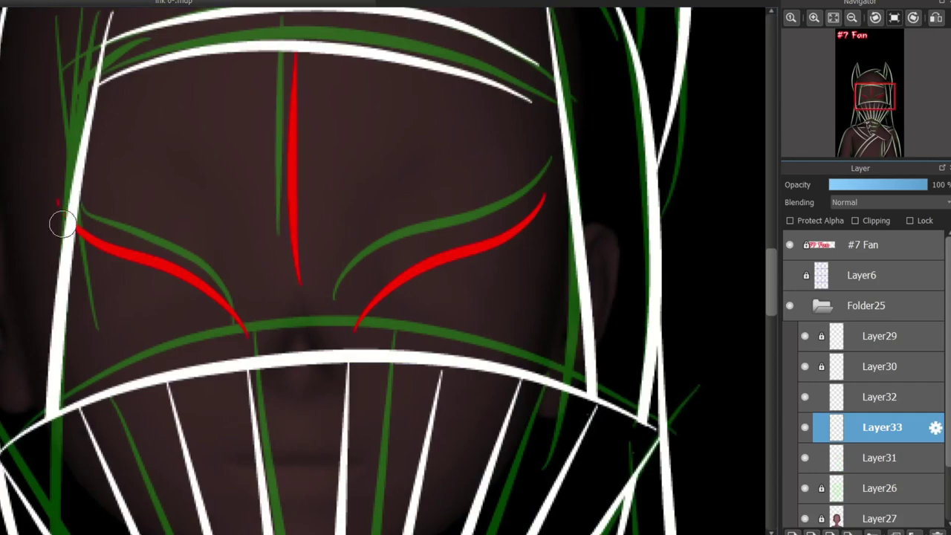
- Hide the green sketch layer and the body reference layer
click(804, 488)
click(804, 518)
mouse_move(770, 282)
mouse_down()
mouse_move(770, 356)
mouse_move(771, 271)
mouse_up()
- Draw two small slanted red almond-shaped eyes, one on each side of the red centre line
mouse_move(455, 208)
mouse_down()
mouse_move(394, 254)
mouse_move(417, 241)
mouse_up()
key(ctrl+z)
drag(193, 257, 236, 277)
click(224, 299)
key(ctrl+z)
key(ctrl+z)
drag(212, 242, 202, 250)
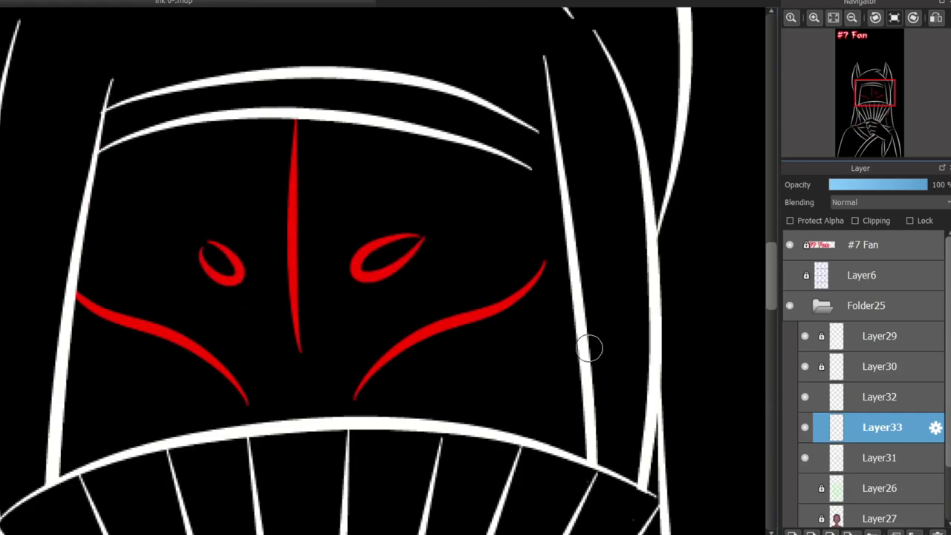
key(ctrl+z)
- Paint long red nails on the thumb and the little finger of the hand holding the fan
scroll(481, 378, down, 5)
scroll(298, 297, up, 10)
scroll(153, 196, down, 10)
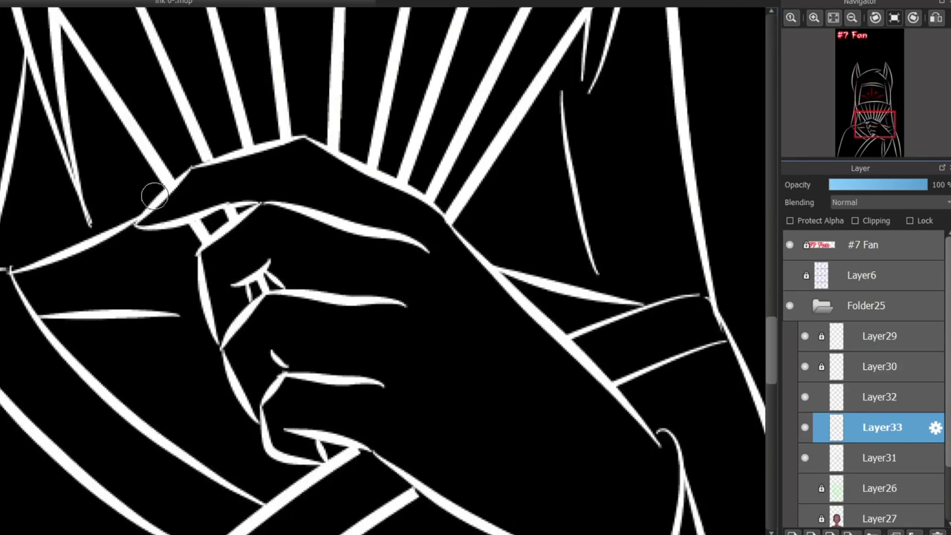
key(ctrl+z)
scroll(159, 223, up, 1)
drag(138, 218, 199, 156)
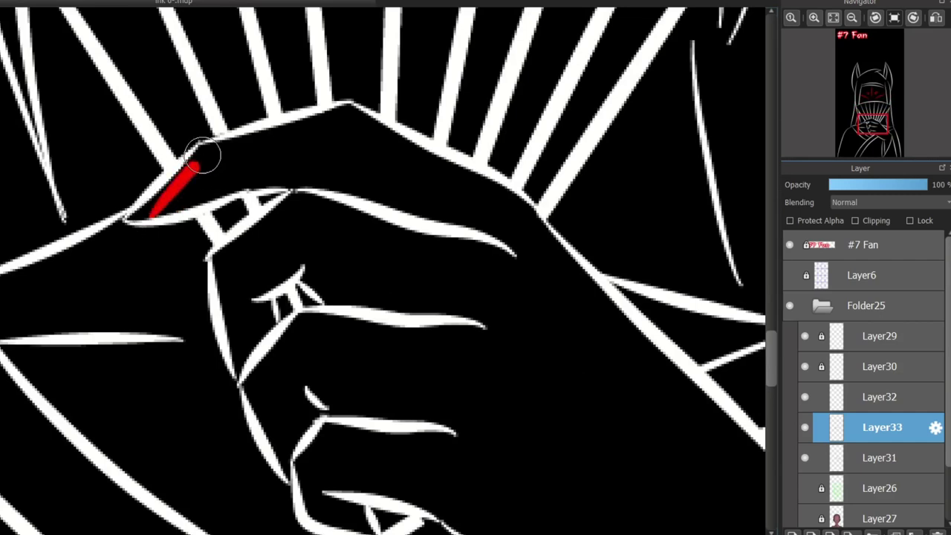
key(ctrl+z)
mouse_move(202, 199)
mouse_down()
mouse_move(186, 167)
mouse_move(159, 209)
mouse_move(201, 144)
mouse_move(127, 220)
mouse_up()
key(ctrl+z)
key(ctrl+z)
key(ctrl+z)
scroll(740, 362, down, 2)
drag(375, 369, 319, 362)
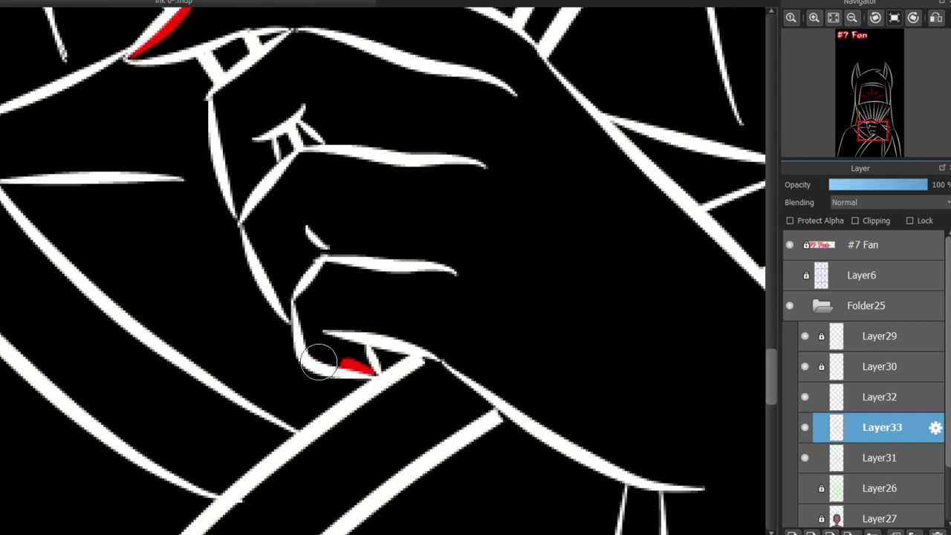
scroll(548, 387, right, 5)
drag(413, 244, 435, 341)
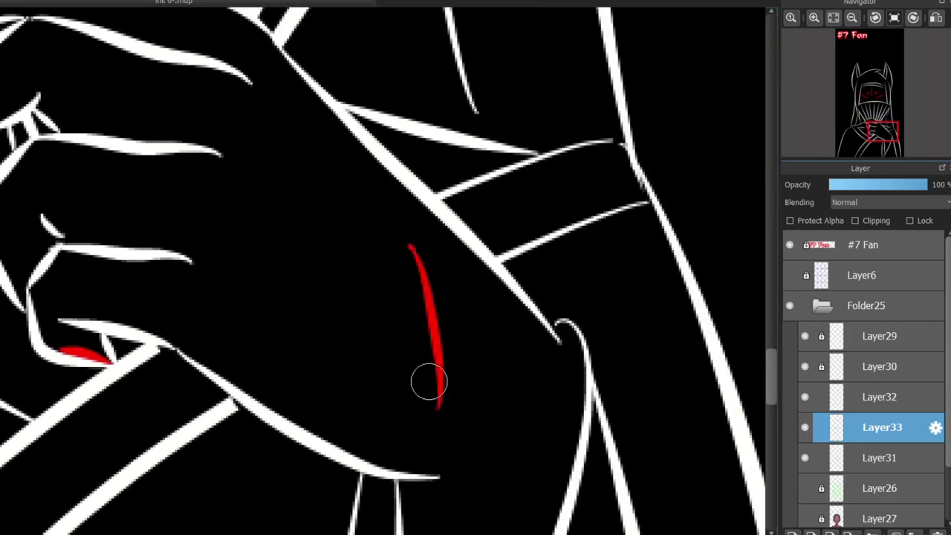
key(ctrl+z)
drag(340, 181, 358, 223)
key(ctrl+z)
- Add the white text "Im your biggest fan" in two lines above the character's head and scale it down
scroll(325, 205, down, 3)
scroll(334, 215, up, 5)
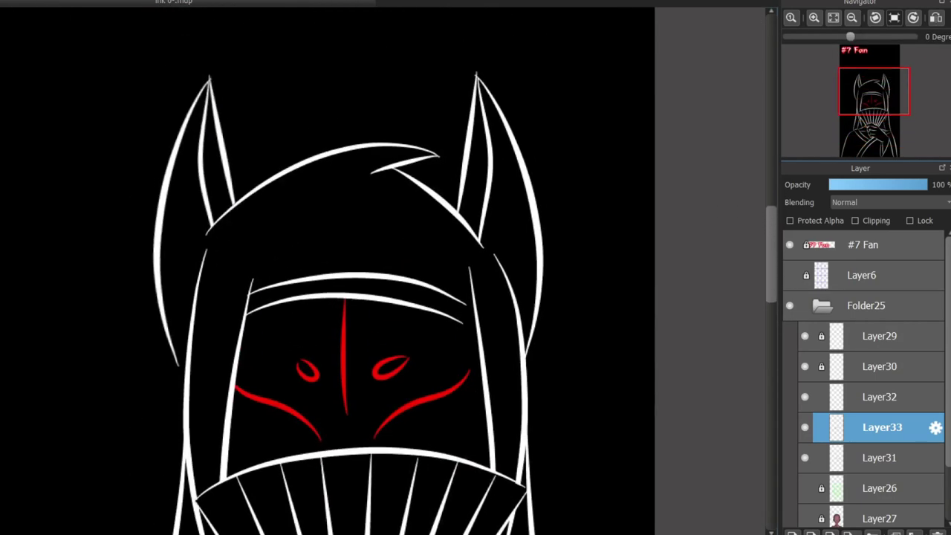
scroll(342, 223, down, 3)
scroll(351, 235, up, 3)
scroll(350, 235, down, 3)
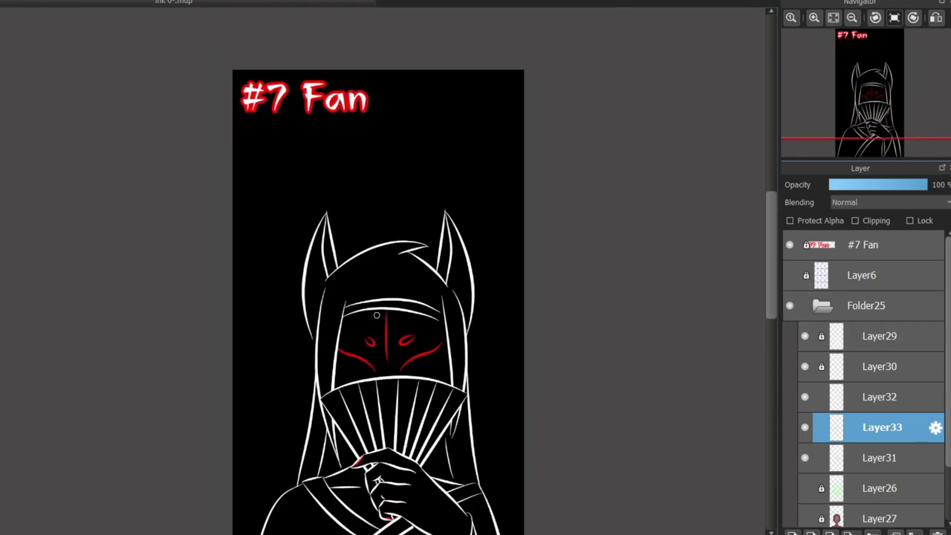
click(879, 335)
click(792, 532)
click(934, 532)
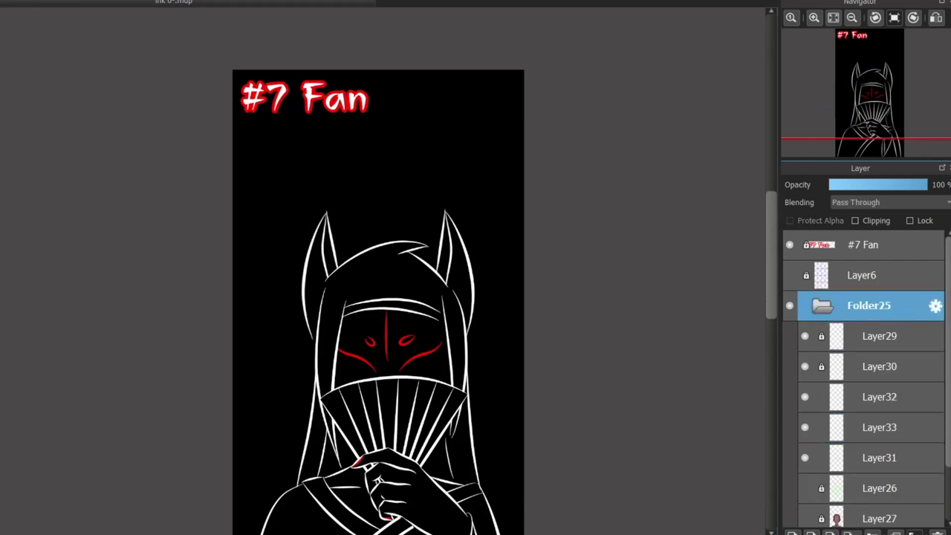
key(ctrl+v)
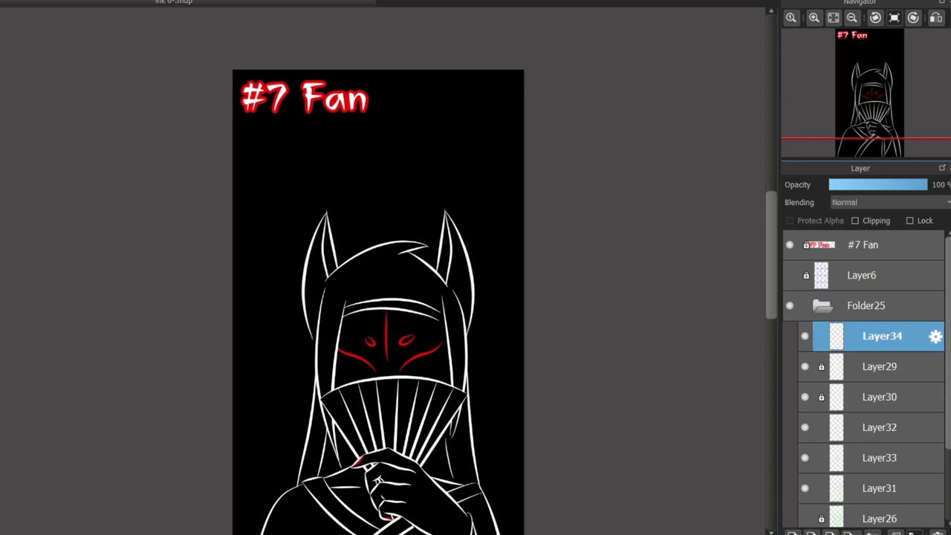
key(ctrl+z)
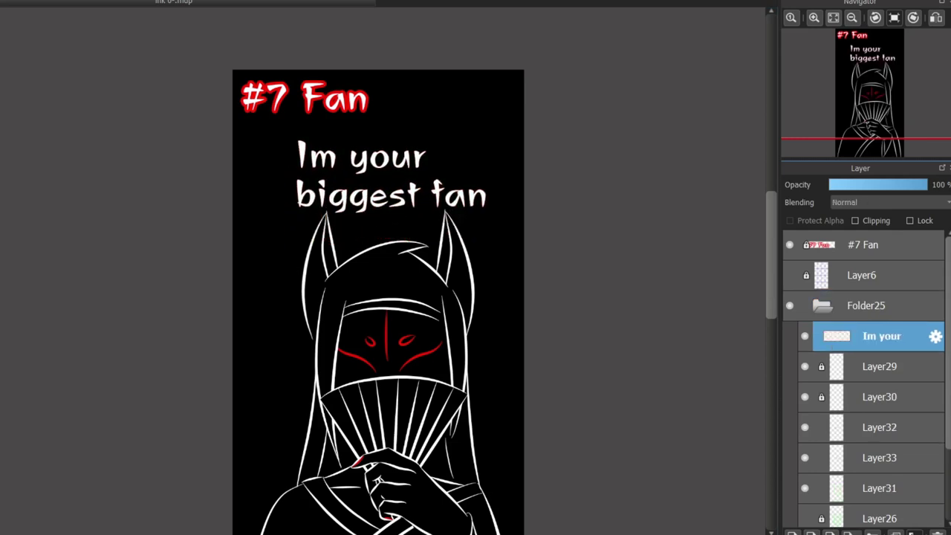
drag(391, 173, 367, 159)
- Show the green sketch layer and ink a white fold line on the robe's left sleeve on Layer31
scroll(401, 298, up, 5)
scroll(402, 297, down, 3)
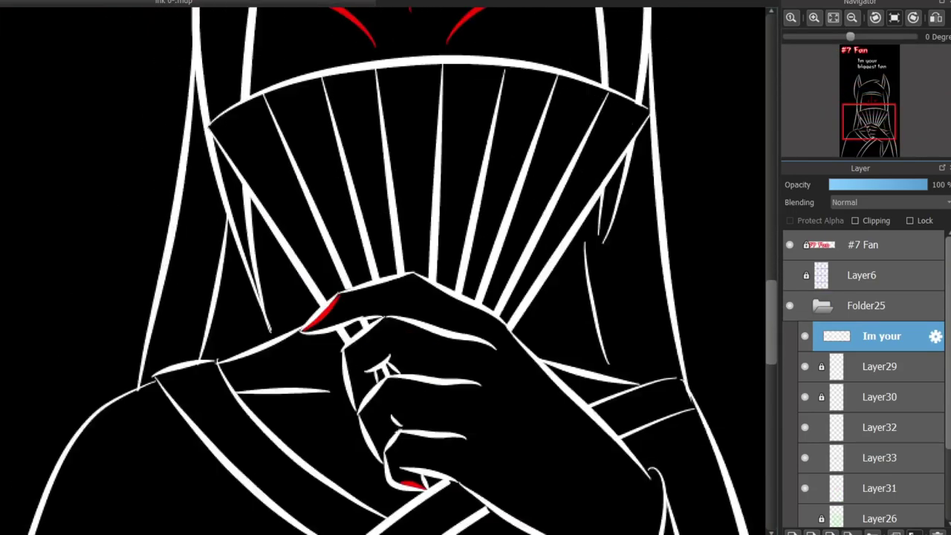
scroll(401, 297, down, 3)
scroll(401, 297, up, 3)
scroll(401, 267, down, 5)
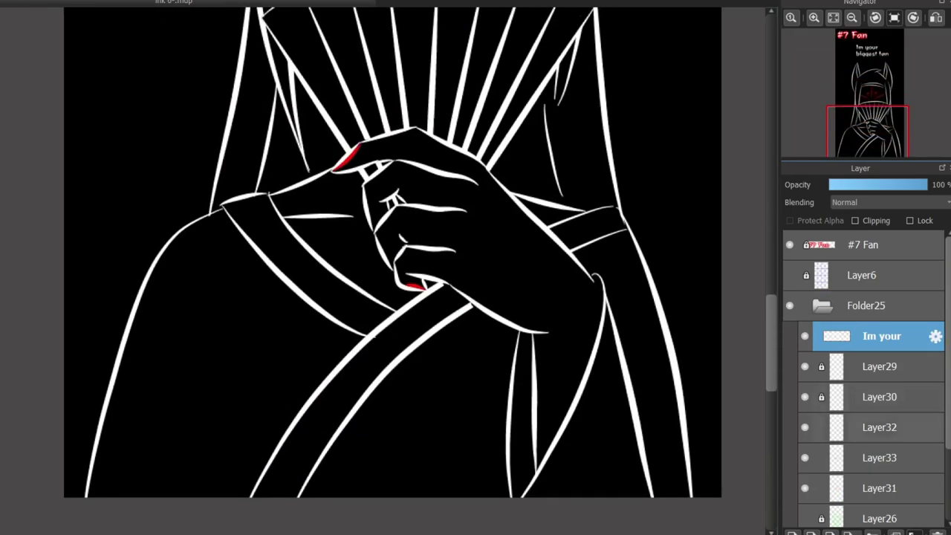
scroll(862, 372, down, 2)
click(805, 458)
click(882, 427)
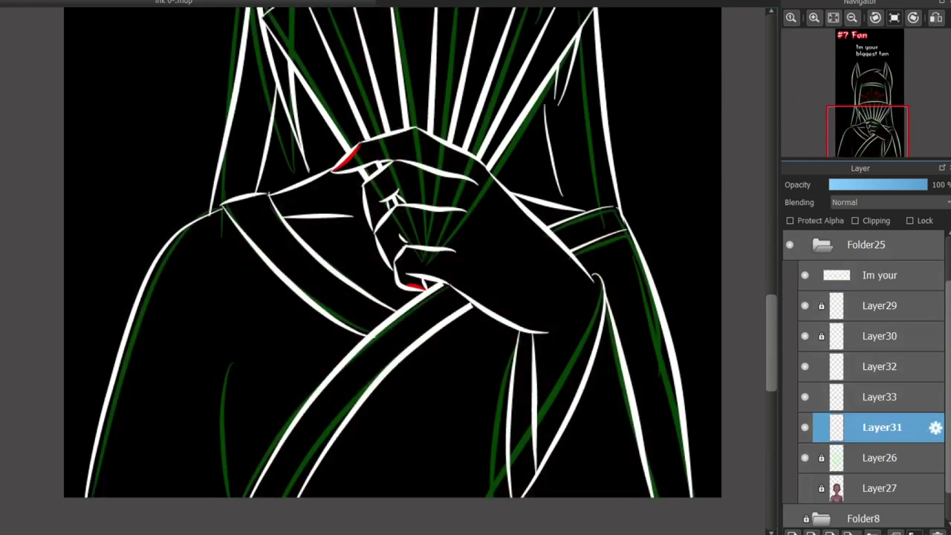
drag(232, 344, 222, 497)
- Unlock Layer30, erase the overshooting line end where the collar bands cross, and hide the green sketch layer
scroll(366, 369, up, 2)
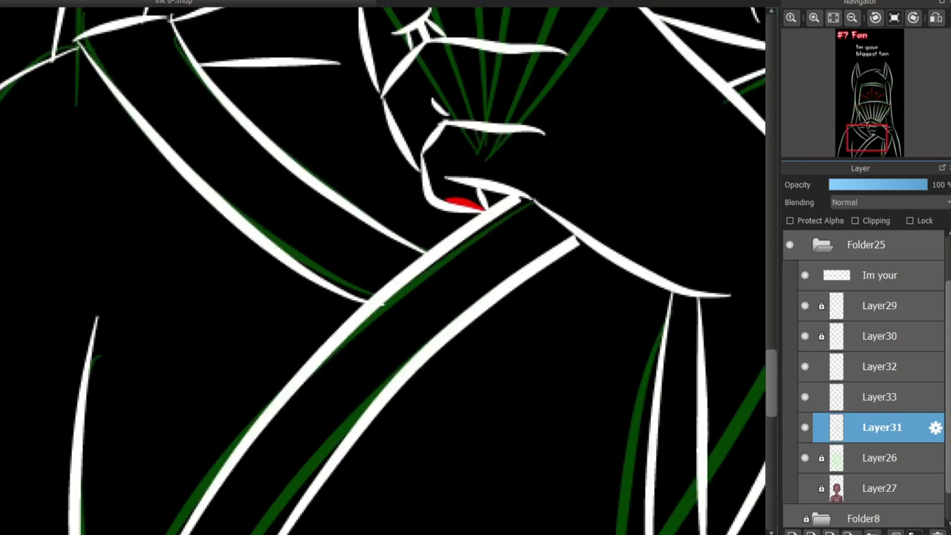
click(816, 328)
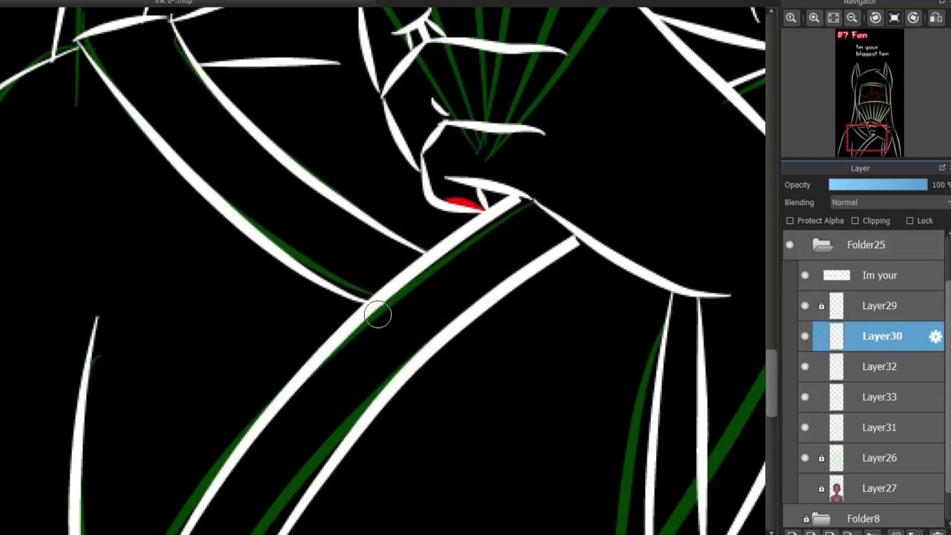
scroll(407, 251, down, 3)
scroll(862, 372, up, 1)
click(805, 472)
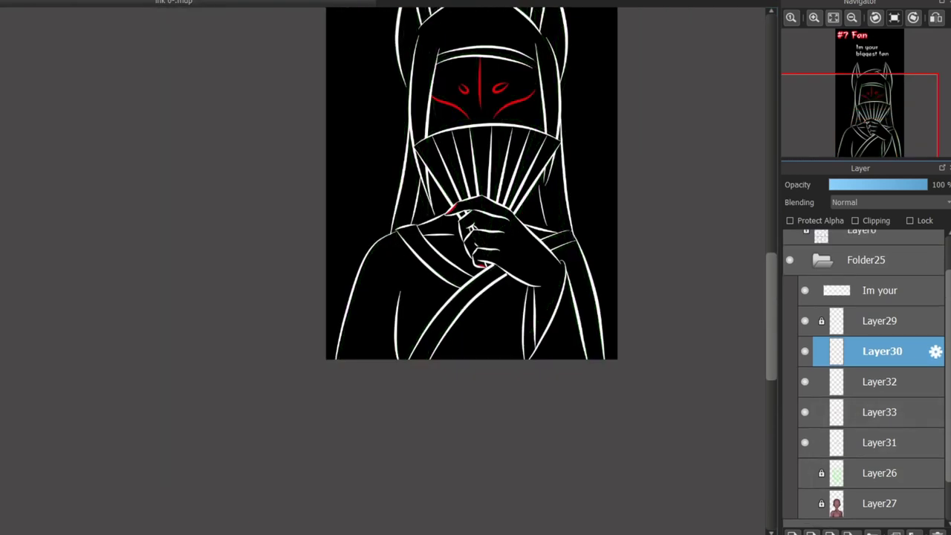
- Select the enclosed areas of the robe's body and sleeves, excluding the collar bands, with Layer31 active
scroll(369, 267, down, 1)
scroll(861, 377, down, 1)
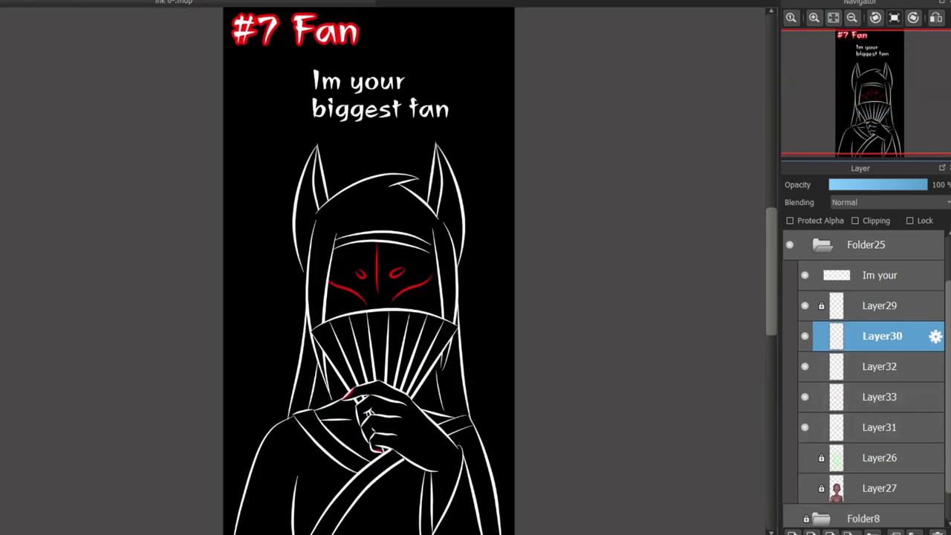
scroll(368, 267, down, 2)
scroll(862, 371, down, 1)
click(881, 412)
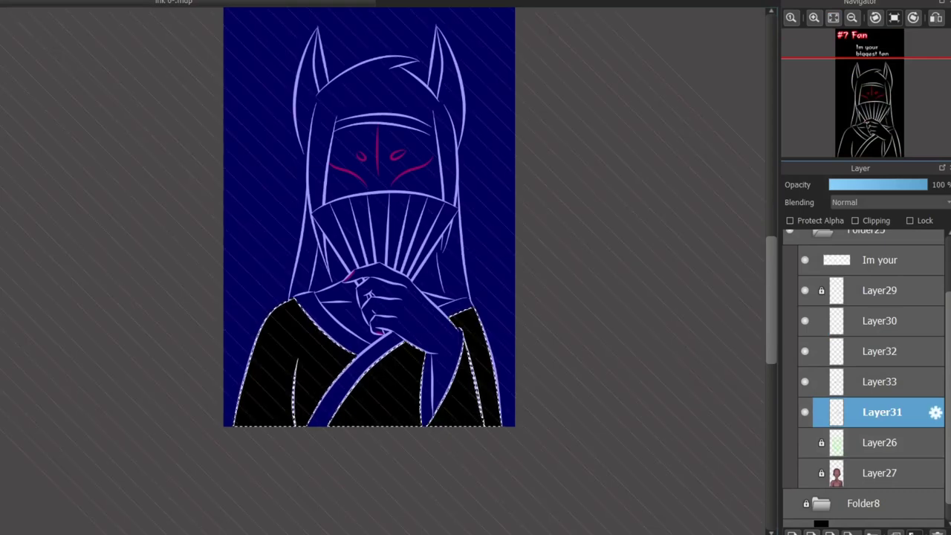
scroll(347, 251, down, 3)
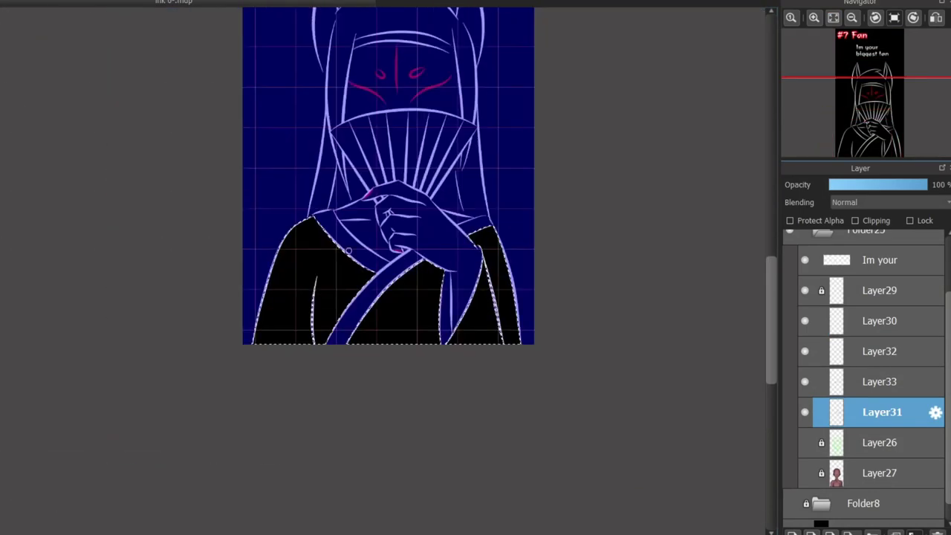
scroll(348, 251, up, 3)
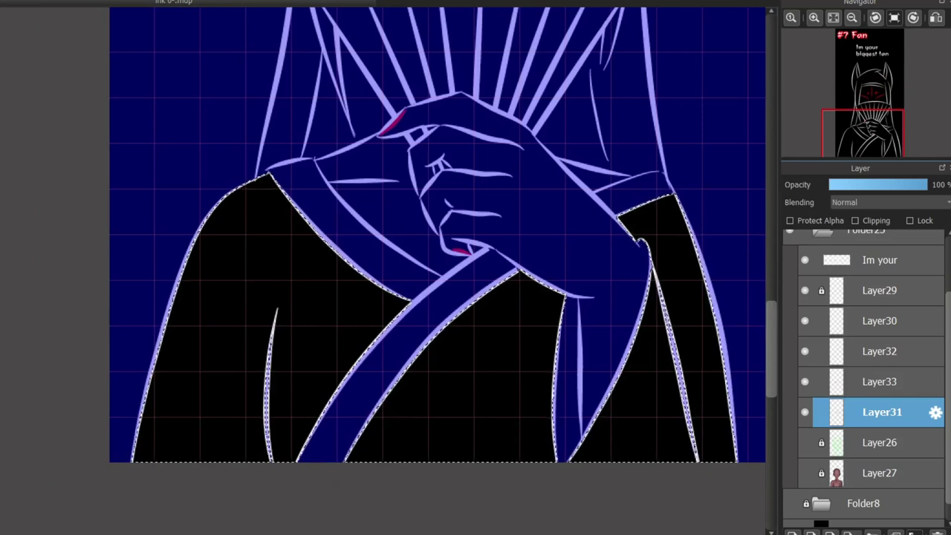
- Fill the selected robe areas with black on a new layer below Layer31 and clear the selection
key(ctrl+d)
key(ctrl+shift+n)
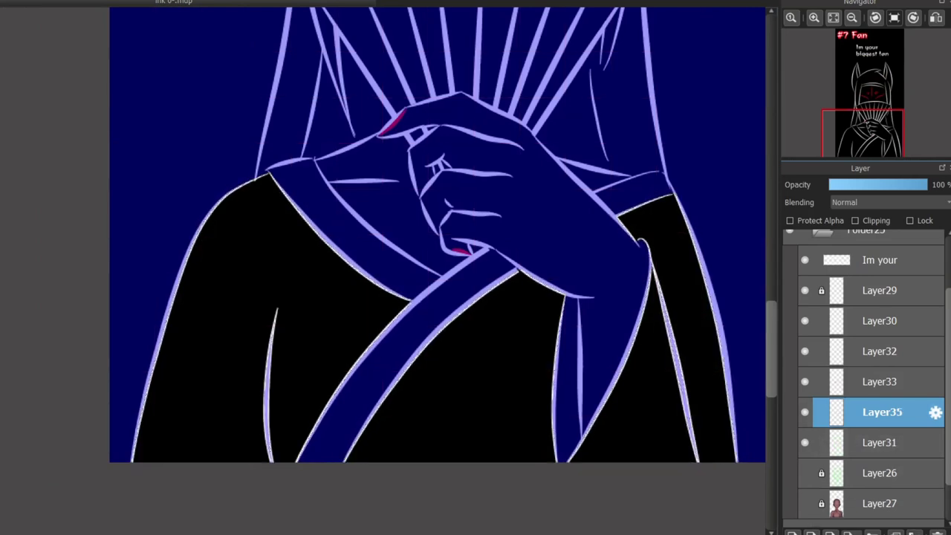
scroll(192, 198, down, 2)
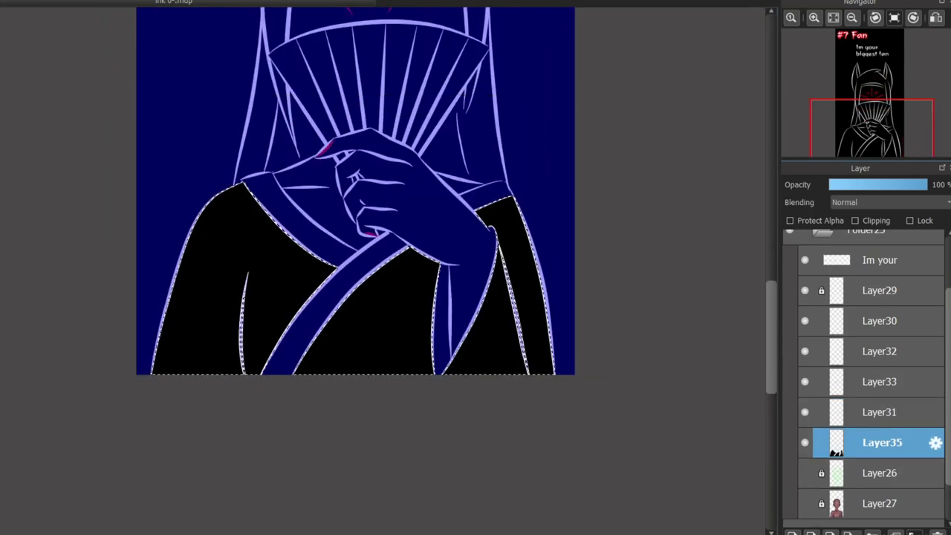
key(ctrl+d)
- Add a new layer clipped to the black robe fill and fill a rectangle over the robe with blue
key(ctrl+shift+n)
click(855, 220)
drag(65, 113, 621, 418)
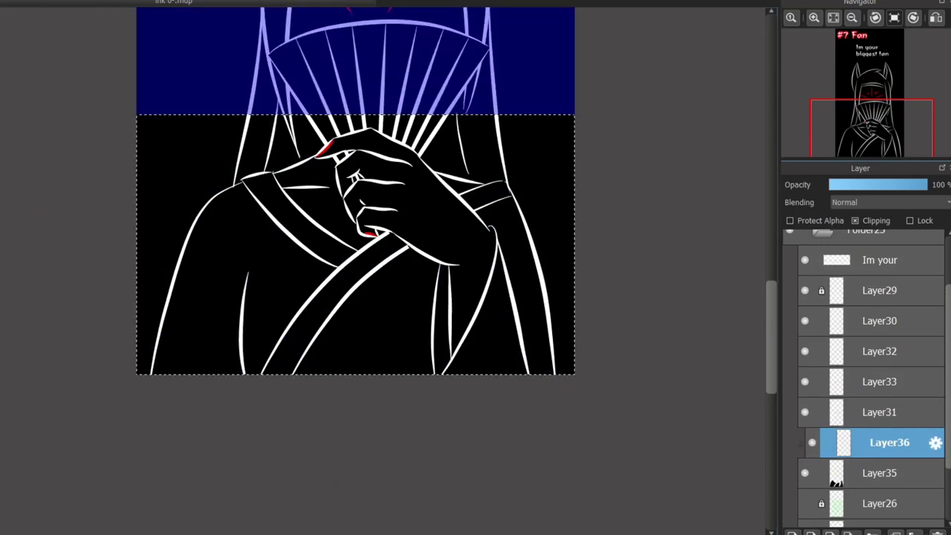
key(ctrl+f)
key(ctrl+d)
- Add another clipped layer above the blue robe colour
scroll(393, 267, down, 2)
scroll(394, 268, up, 3)
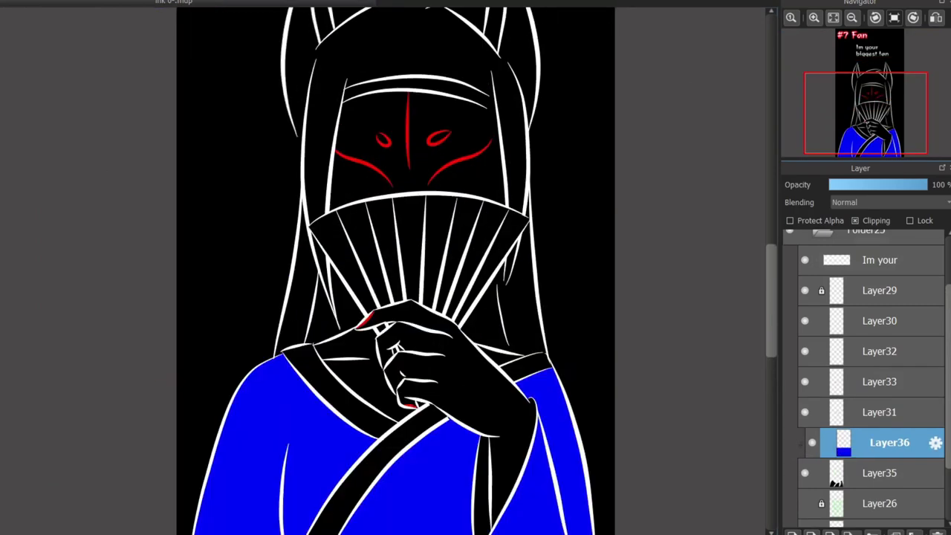
scroll(393, 268, down, 2)
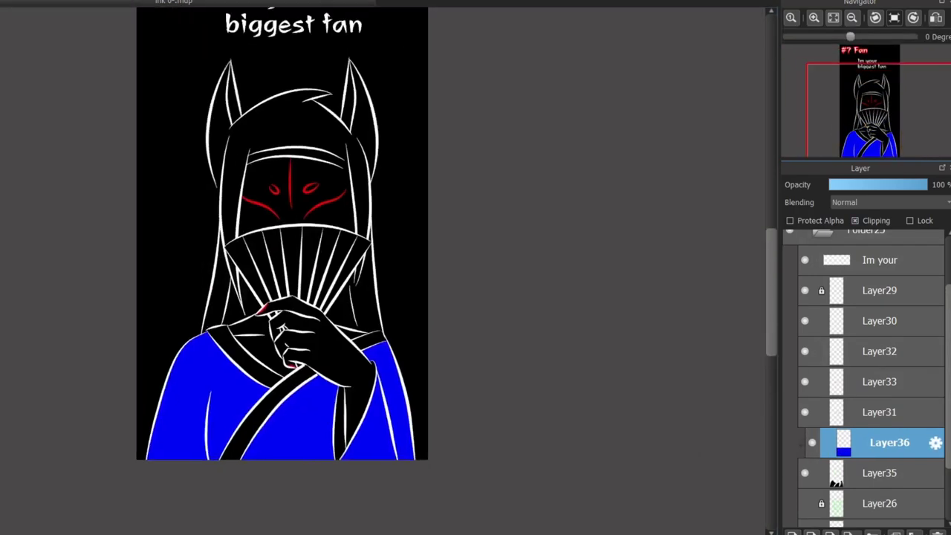
key(ctrl+shift+n)
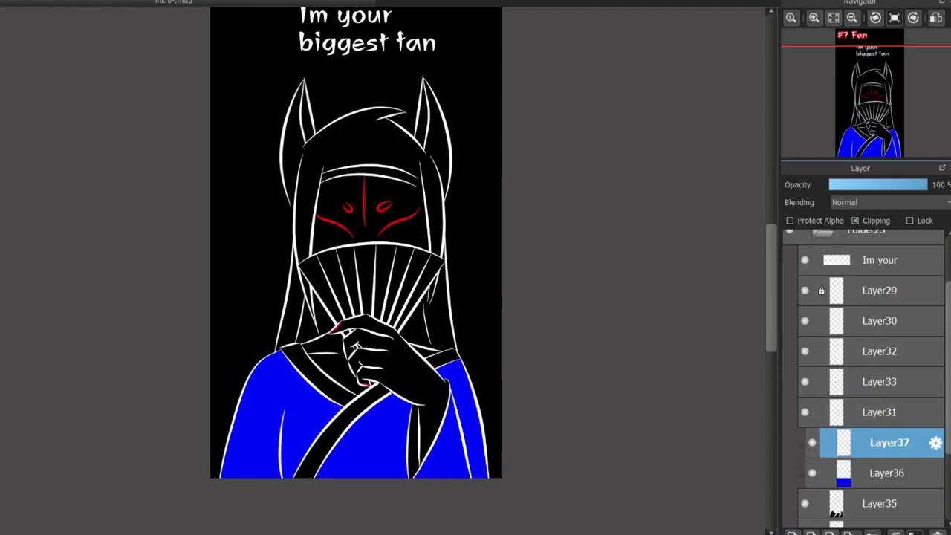
- Try radial swirl patterns in red and black over the blue sleeve on Layer37
scroll(393, 267, up, 3)
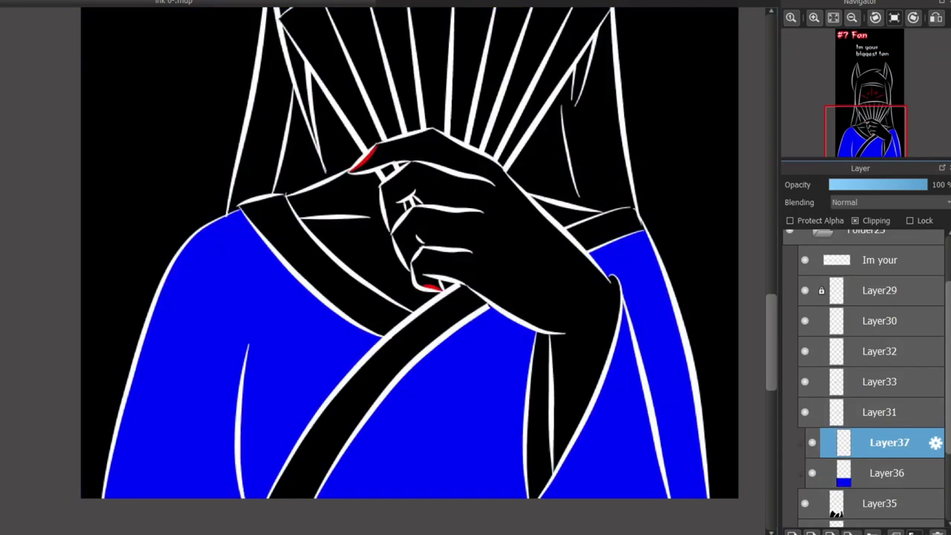
key(ctrl+g)
key(ctrl+z)
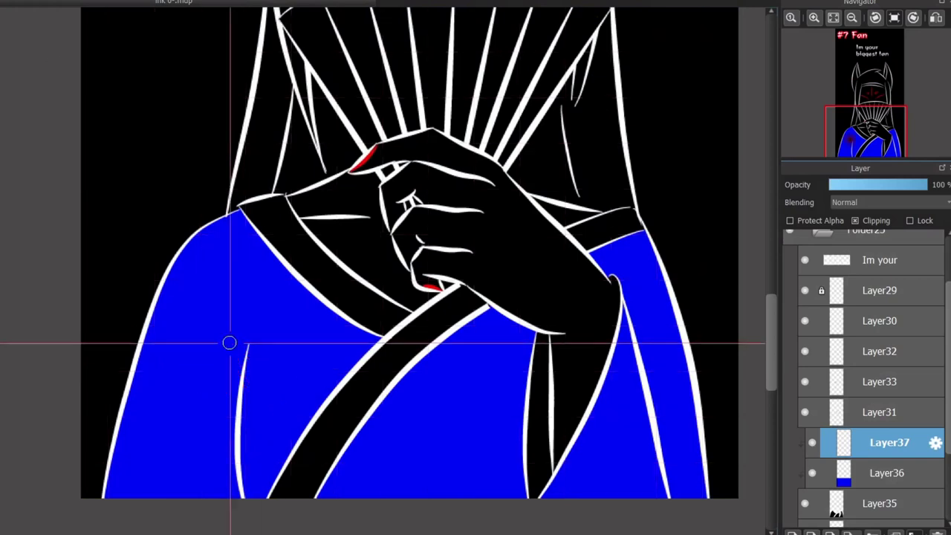
drag(229, 340, 275, 416)
key(ctrl+z)
mouse_move(223, 329)
mouse_down()
mouse_move(321, 403)
mouse_move(320, 439)
mouse_up()
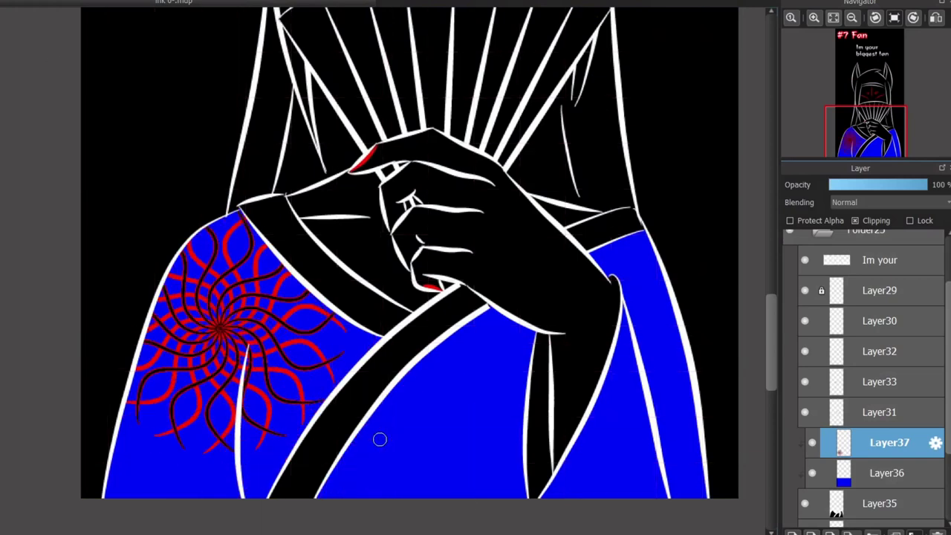
drag(378, 439, 382, 445)
key(ctrl+z)
key(ctrl+z)
key(ctrl+z)
- Hide the blue robe colour layer and try a dense red radial burst pattern on the sleeve
click(191, 341)
drag(225, 355, 252, 390)
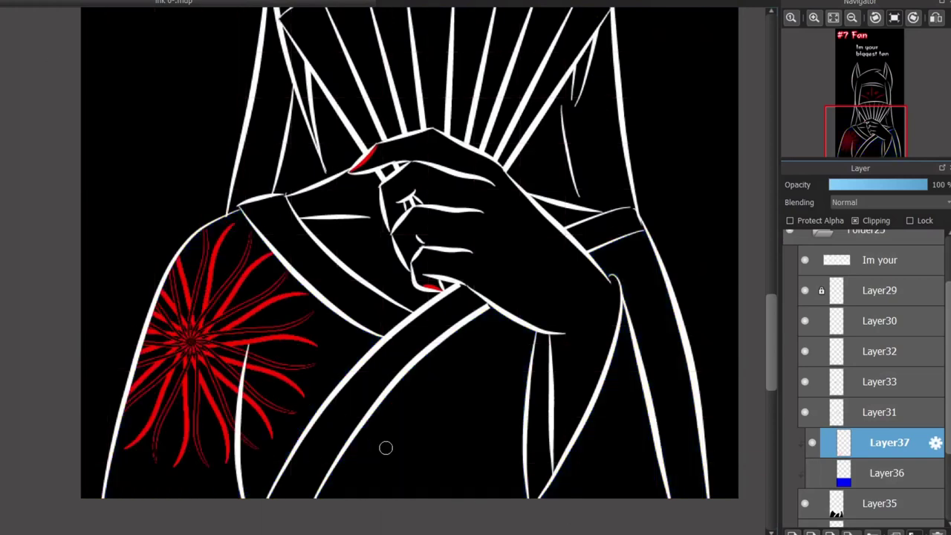
drag(384, 447, 388, 453)
key(ctrl+z)
key(ctrl+z)
mouse_move(223, 349)
mouse_down()
mouse_move(193, 364)
mouse_move(213, 283)
mouse_move(257, 297)
mouse_up()
key(ctrl+z)
key(ctrl+z)
key(ctrl+z)
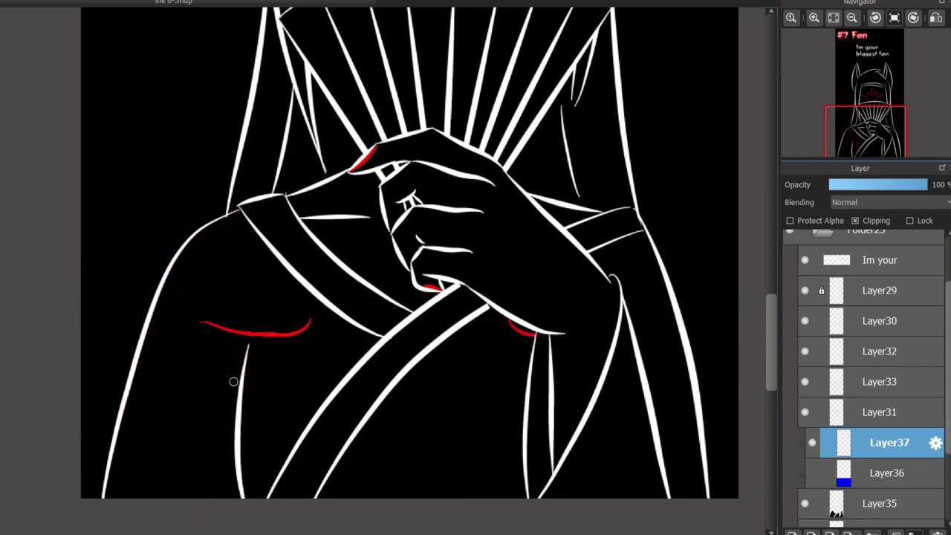
- Try strings of white beads with red centres along the sleeve and across the robe's front on Layer37
drag(340, 384, 222, 316)
key(ctrl+z)
drag(228, 246, 159, 490)
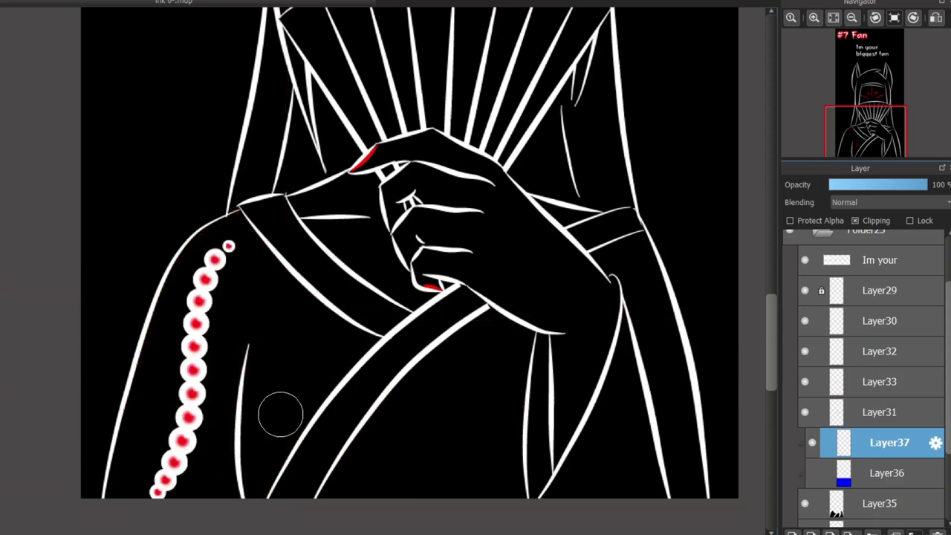
key(ctrl+z)
drag(494, 351, 420, 412)
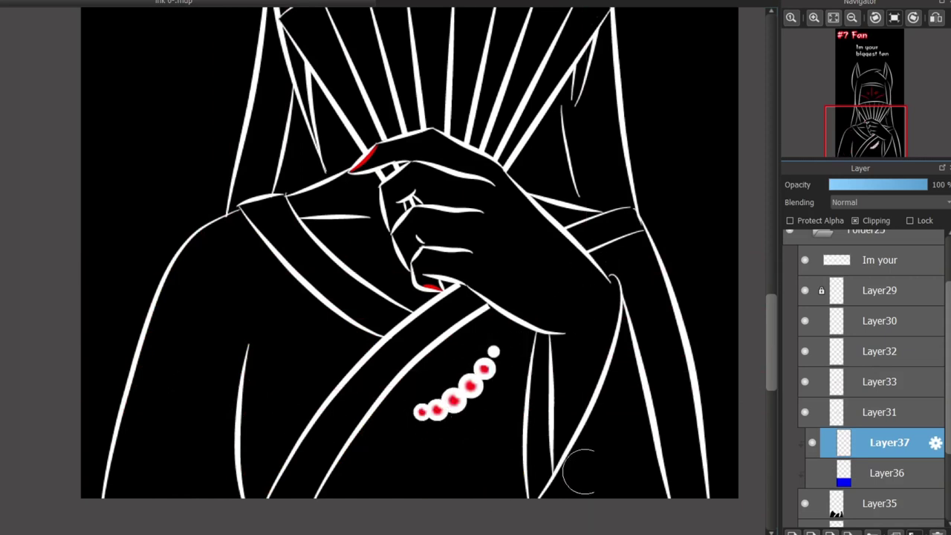
key(ctrl+z)
drag(540, 342, 609, 291)
key(ctrl+z)
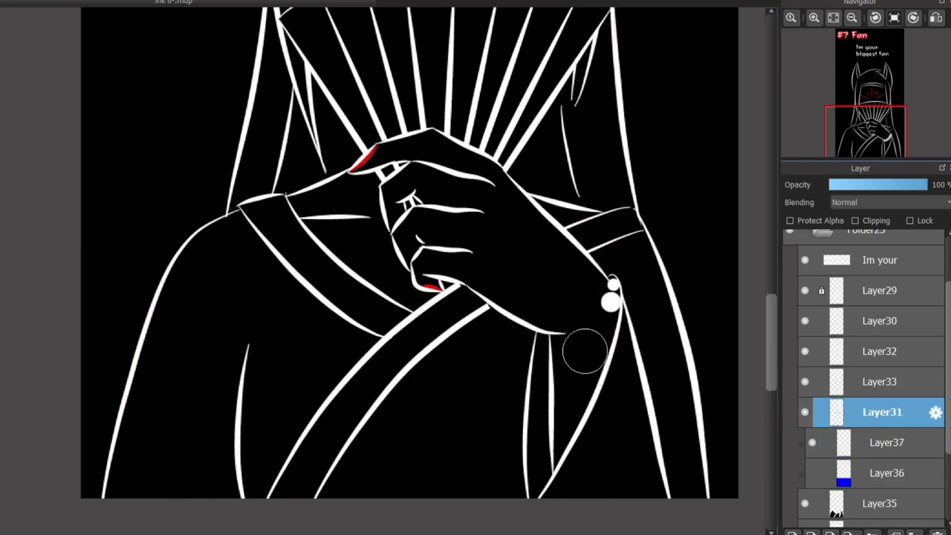
- Try a red-centred white bead bracelet around the wrist on Layer31 and Layer30
mouse_move(540, 343)
mouse_down()
mouse_move(621, 277)
mouse_move(612, 335)
mouse_move(540, 345)
mouse_up()
key(ctrl+z)
click(882, 320)
drag(540, 399, 592, 414)
key(ctrl+z)
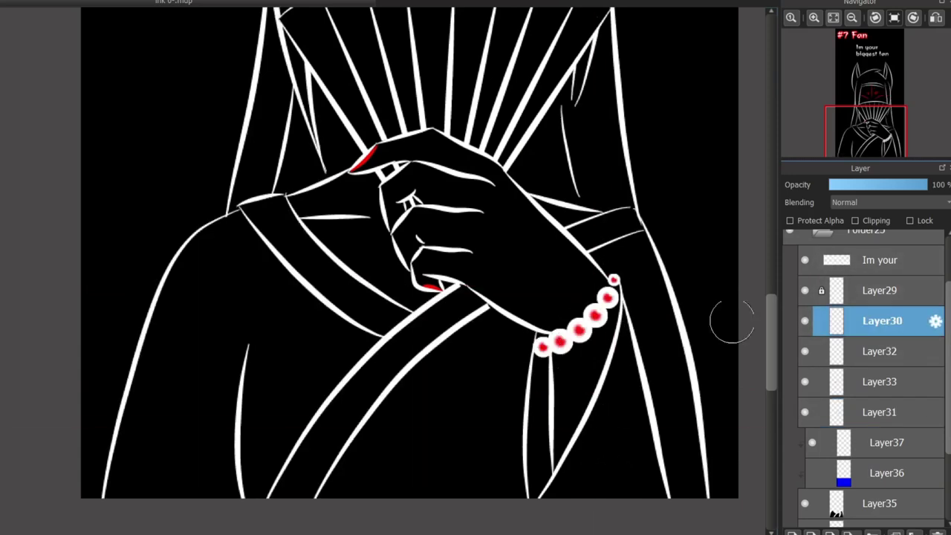
- Try trimming the bead bracelet on Layer30 so it fits inside the sleeve opening
scroll(733, 318, up, 5)
key(ctrl+z)
scroll(567, 312, down, 5)
scroll(567, 312, up, 2)
click(535, 332)
mouse_move(542, 334)
mouse_down()
mouse_move(637, 276)
mouse_move(545, 322)
mouse_up()
key(ctrl+z)
key(ctrl+z)
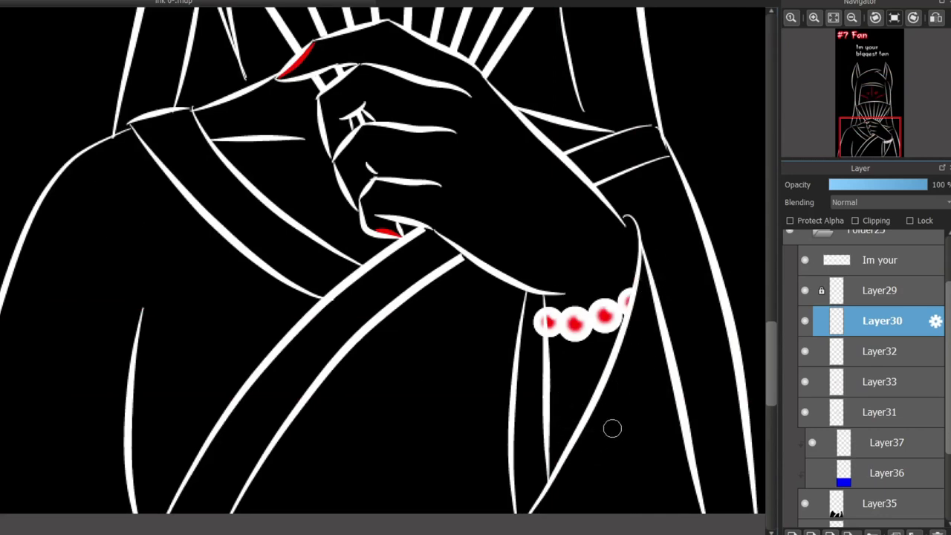
- Try moving Layer30 above Layer29, undo the move and remove the bead bracelet
drag(881, 320, 882, 290)
scroll(383, 267, up, 3)
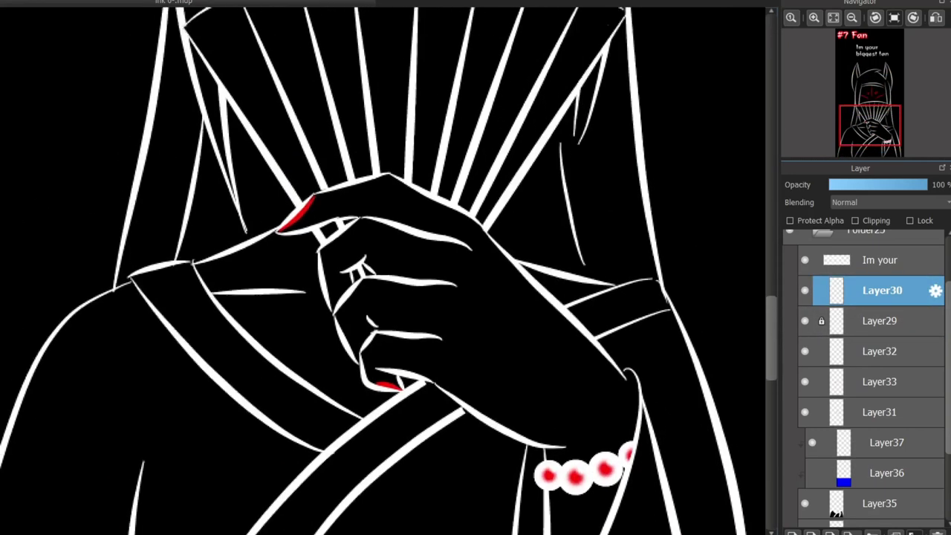
scroll(383, 267, up, 2)
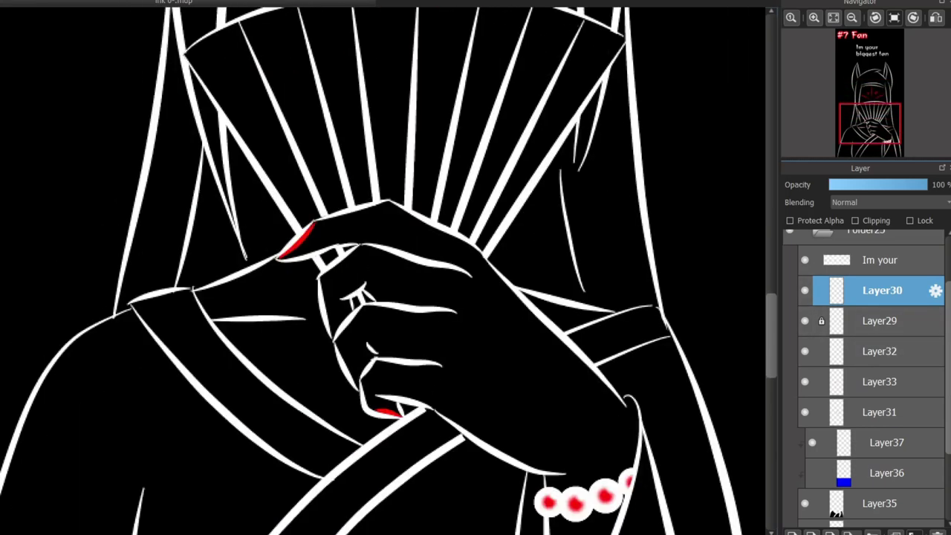
scroll(383, 268, down, 4)
key(ctrl+z)
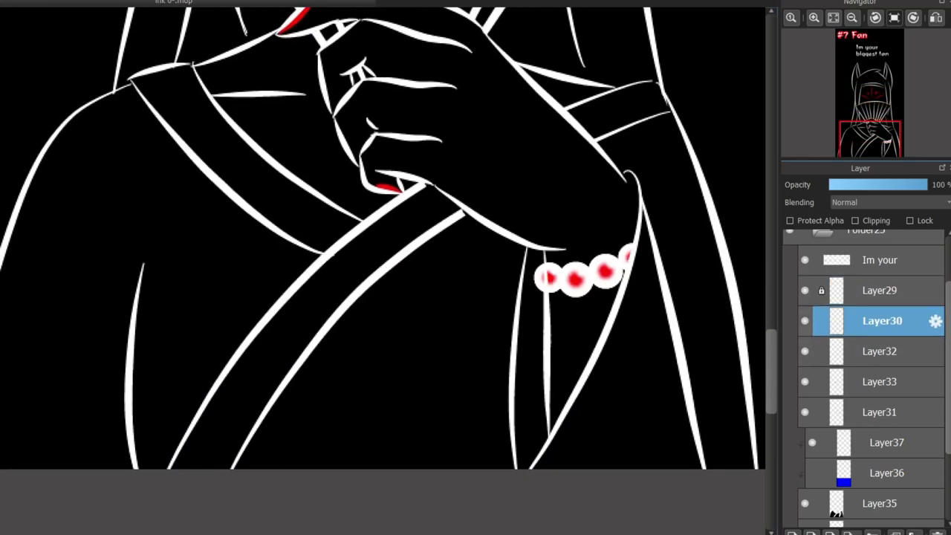
key(ctrl+z)
- Try large red pinwheel flowers with pointed petals on the robe's sleeve and front on Layer37
click(889, 442)
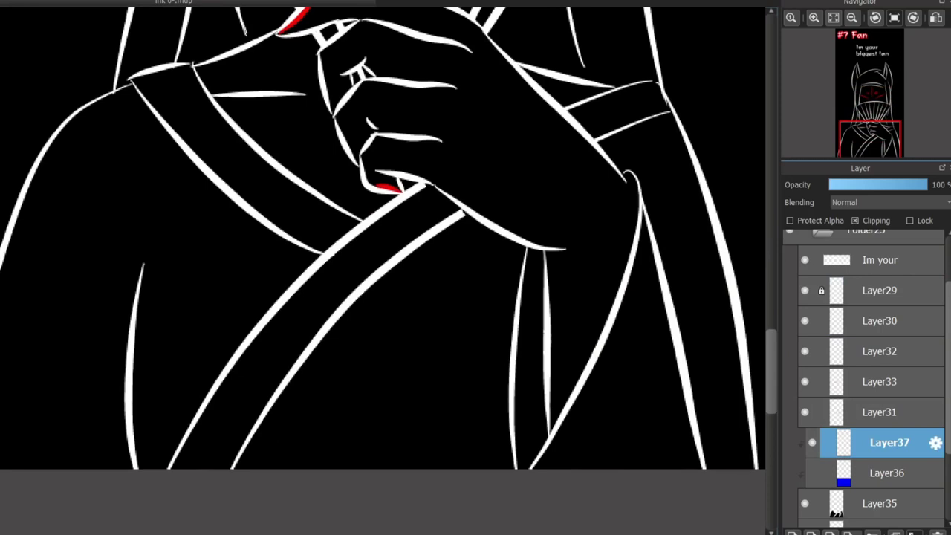
drag(112, 245, 201, 286)
drag(134, 111, 127, 456)
mouse_move(104, 148)
mouse_down()
mouse_move(170, 287)
mouse_move(204, 250)
mouse_move(117, 181)
mouse_move(223, 353)
mouse_up()
mouse_move(294, 325)
mouse_down()
mouse_move(488, 339)
mouse_move(379, 383)
mouse_up()
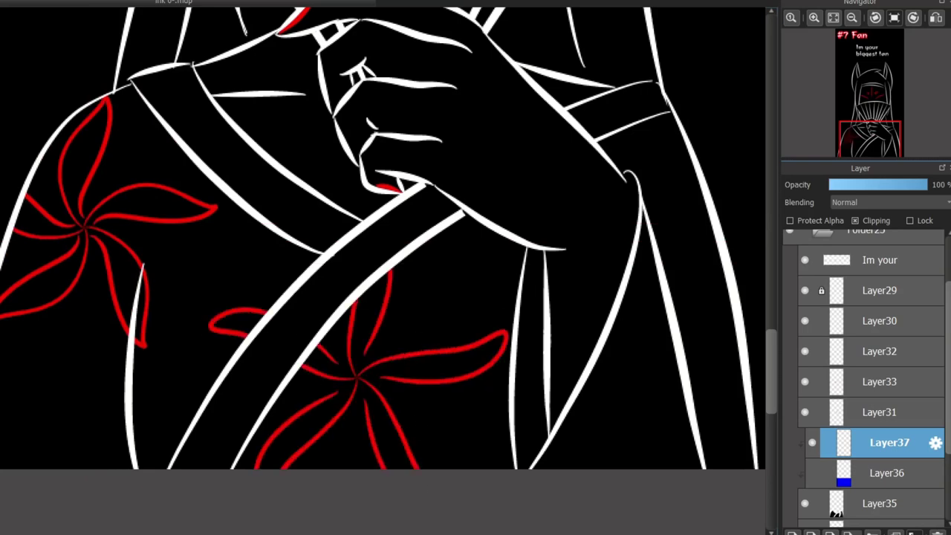
scroll(525, 257, right, 5)
drag(526, 257, 468, 309)
scroll(97, 221, left, 6)
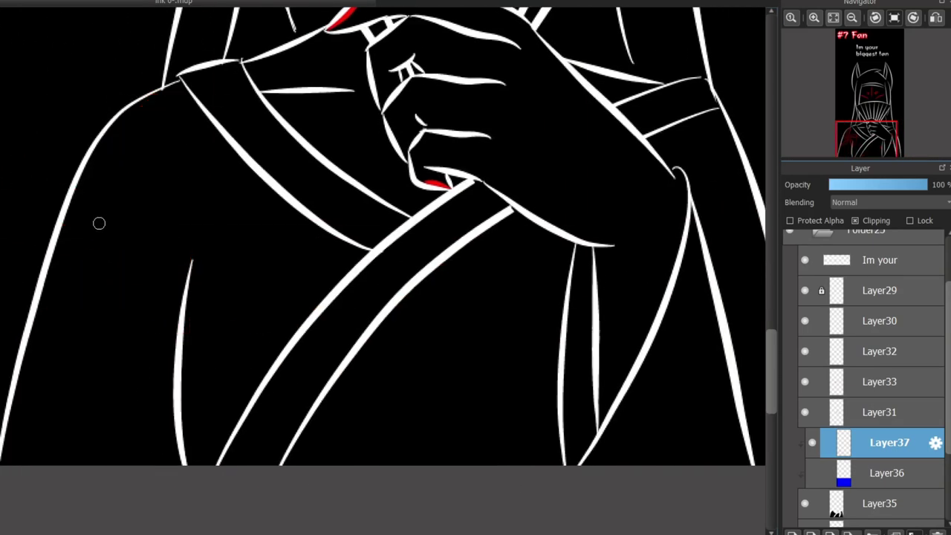
mouse_move(113, 221)
mouse_down()
mouse_move(192, 189)
mouse_move(109, 235)
mouse_up()
key(ctrl+z)
- Try red rectangle and stepped square patterns on the sleeve of the robe
drag(54, 255, 232, 252)
drag(122, 186, 148, 225)
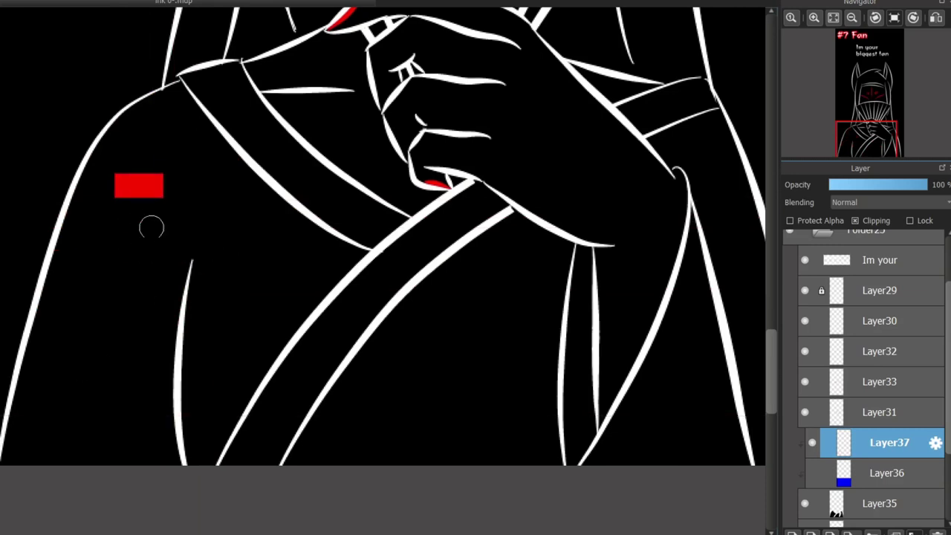
key(ctrl+z)
drag(141, 130, 170, 454)
key(ctrl+z)
click(163, 215)
drag(227, 212, 102, 450)
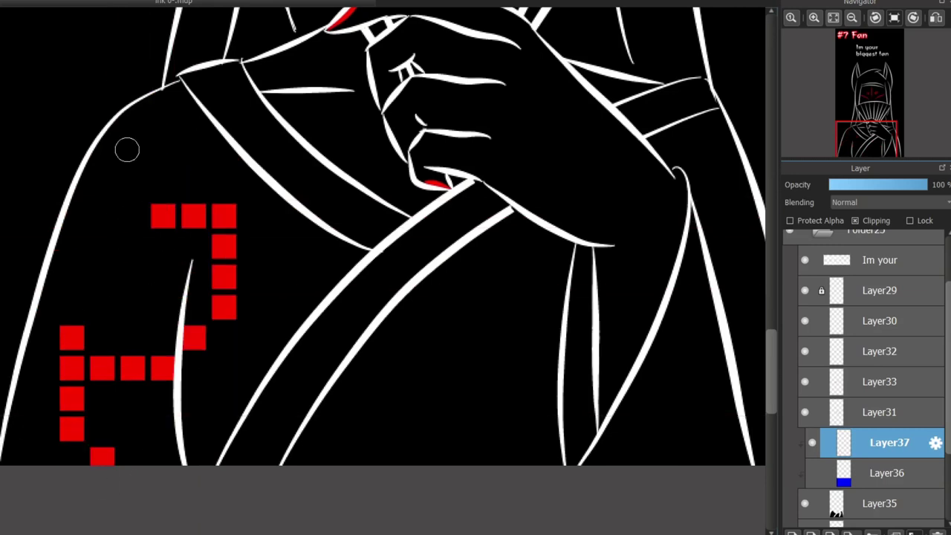
key(ctrl+z)
- Try a grid of thin red lines across the whole robe
drag(159, 96, 95, 456)
key(ctrl+z)
key(ctrl+z)
drag(248, 281, 132, 413)
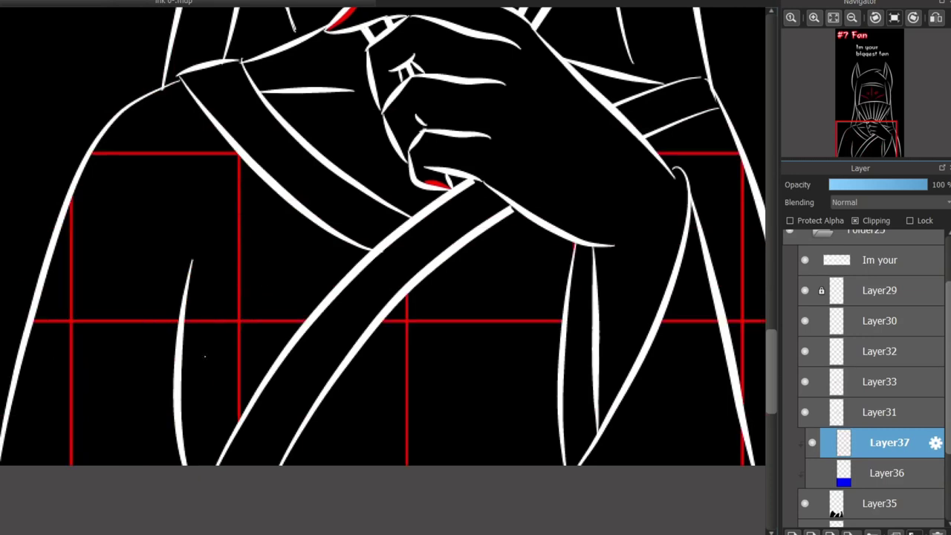
key(ctrl+z)
key(ctrl+z)
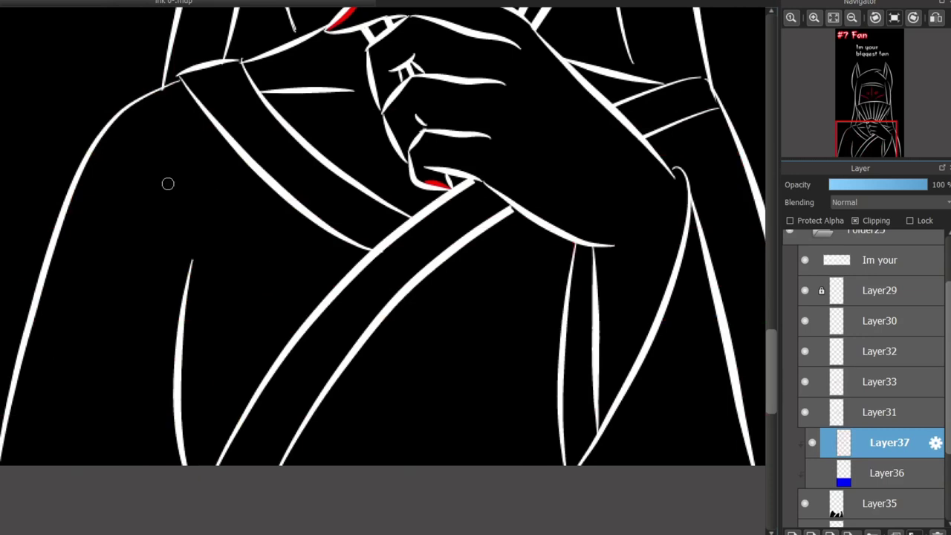
- Draw red five-petal flower outlines across the robe's sleeves and front on Layer37, leaving no petals on the outer side of the crossing collar band
mouse_move(168, 183)
mouse_down()
mouse_move(87, 397)
mouse_move(127, 426)
mouse_move(445, 386)
mouse_up()
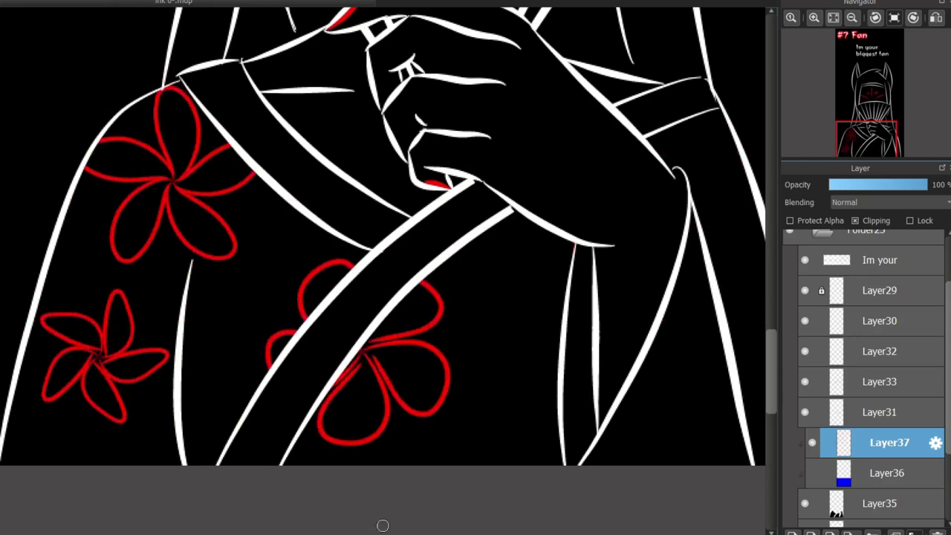
drag(383, 526, 191, 324)
mouse_move(387, 262)
mouse_down()
mouse_move(409, 257)
mouse_move(548, 368)
mouse_move(571, 145)
mouse_move(583, 204)
mouse_up()
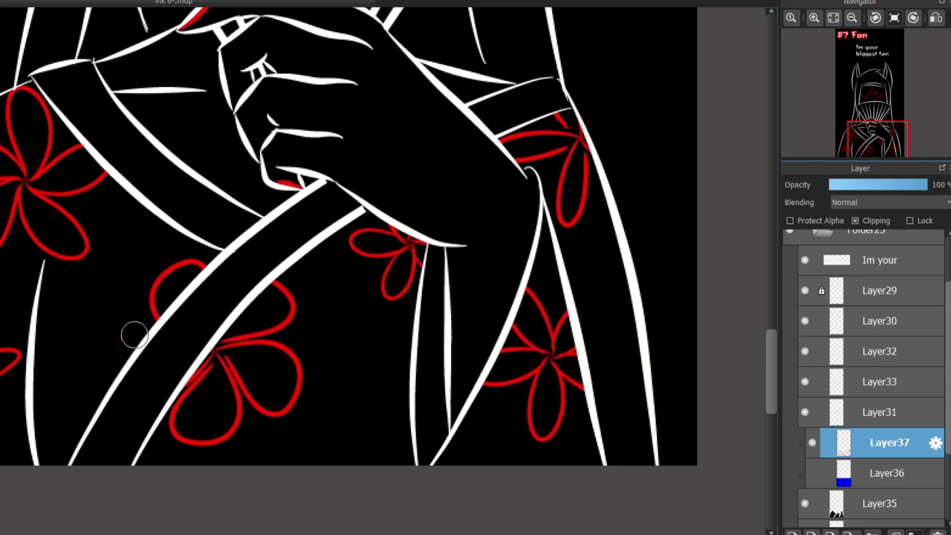
scroll(424, 529, down, 5)
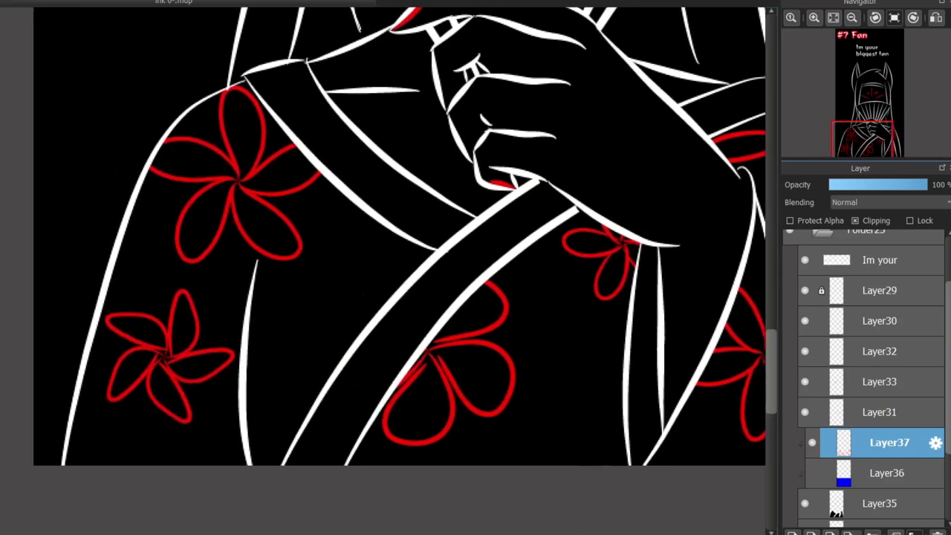
scroll(753, 355, up, 3)
scroll(423, 250, up, 2)
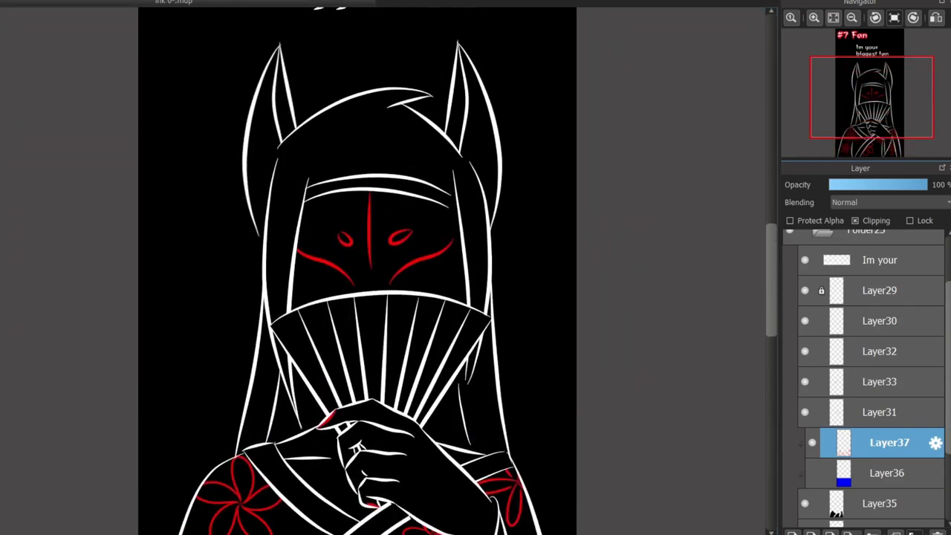
scroll(423, 251, down, 4)
- Clean up the junction on Layer31 where the crossing collar band's lower edge meets the hand
scroll(422, 250, up, 5)
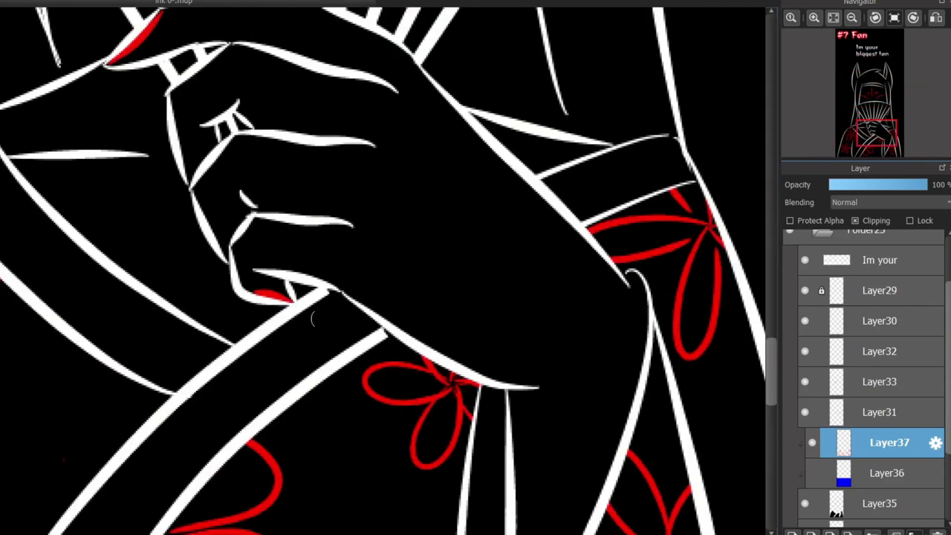
key(alt+bracketright)
drag(355, 355, 405, 324)
scroll(401, 334, up, 2)
scroll(420, 338, up, 2)
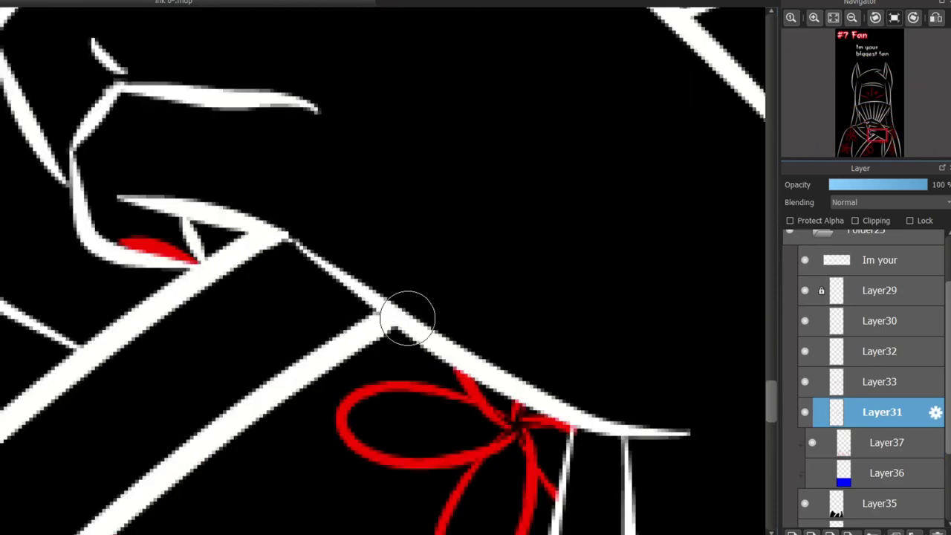
- Break the caption into four lines, "Im", "your", "biggest", "fan", and move it to the canvas's upper left, below the title
scroll(407, 318, down, 8)
key(alt+bracketright)
key(alt+bracketright)
key(alt+bracketright)
key(alt+bracketright)
key(alt+bracketright)
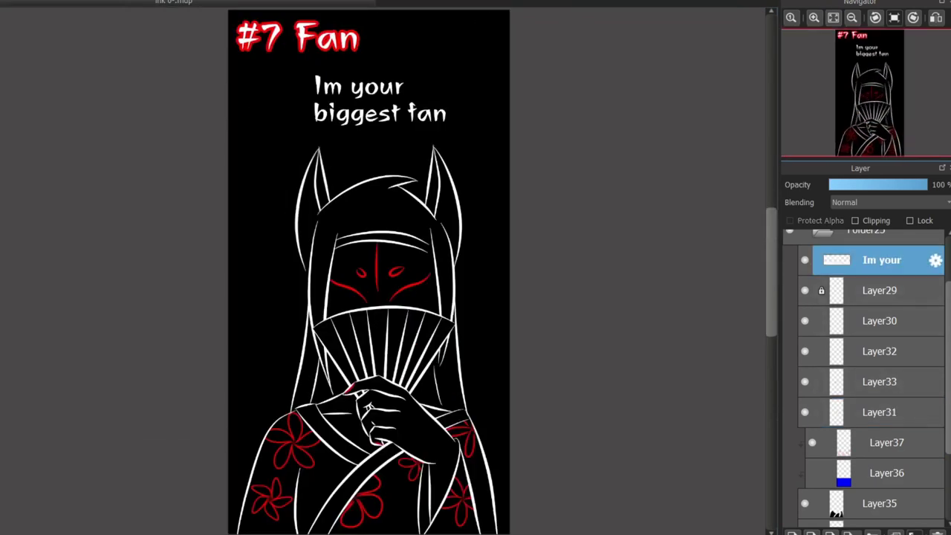
drag(379, 100, 318, 102)
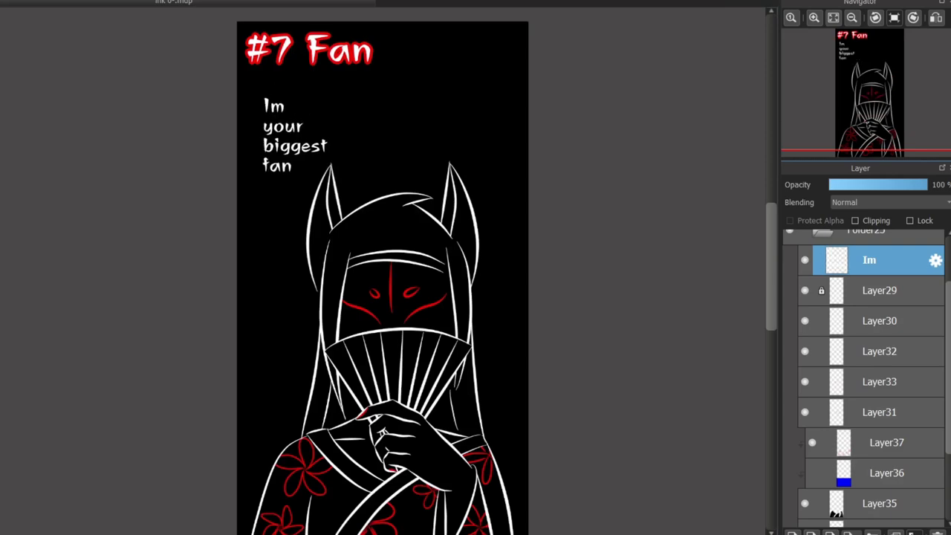
- Draw a white speech bubble with a downward-pointing tail around the caption on Layer30
scroll(474, 464, up, 2)
click(881, 320)
scroll(353, 241, down, 2)
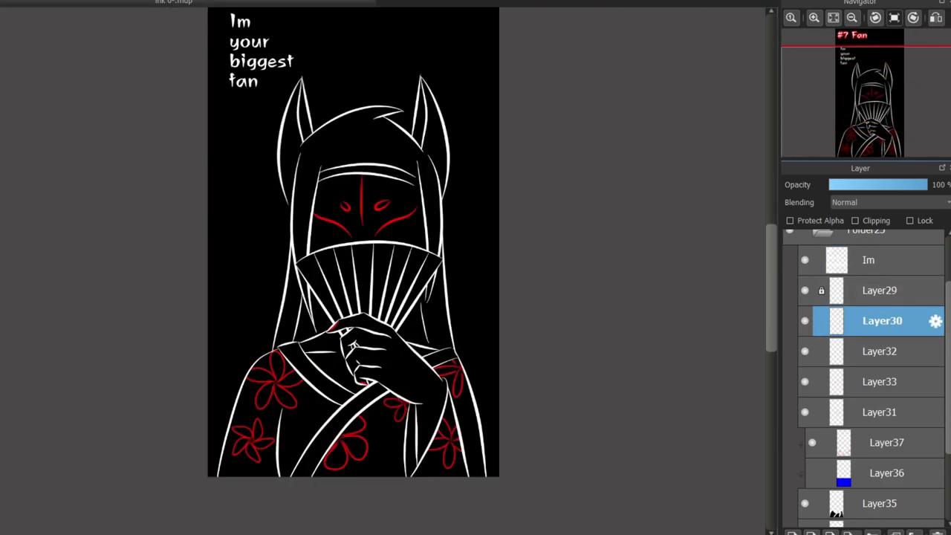
scroll(353, 241, up, 2)
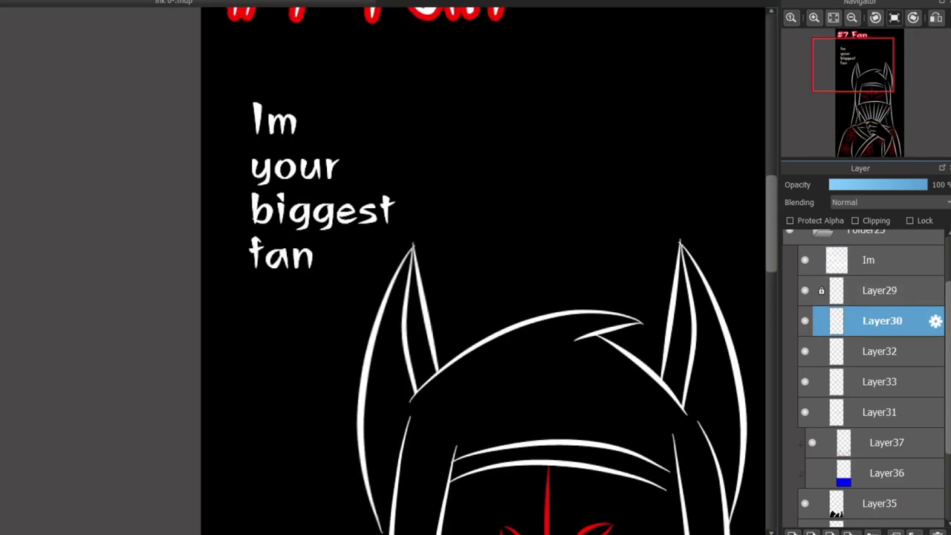
drag(227, 306, 289, 395)
key(ctrl+z)
drag(333, 263, 325, 419)
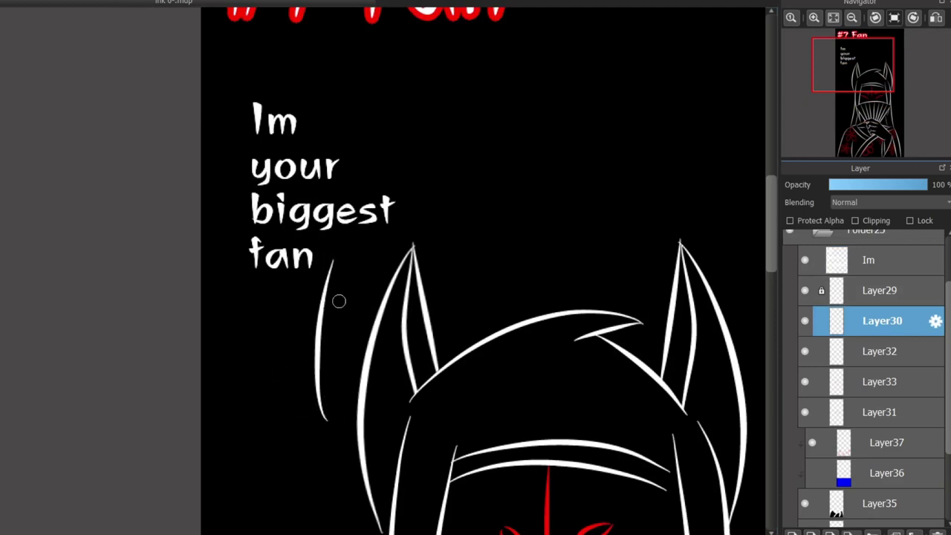
mouse_move(331, 274)
mouse_down()
mouse_move(221, 256)
mouse_move(223, 58)
mouse_move(202, 85)
mouse_up()
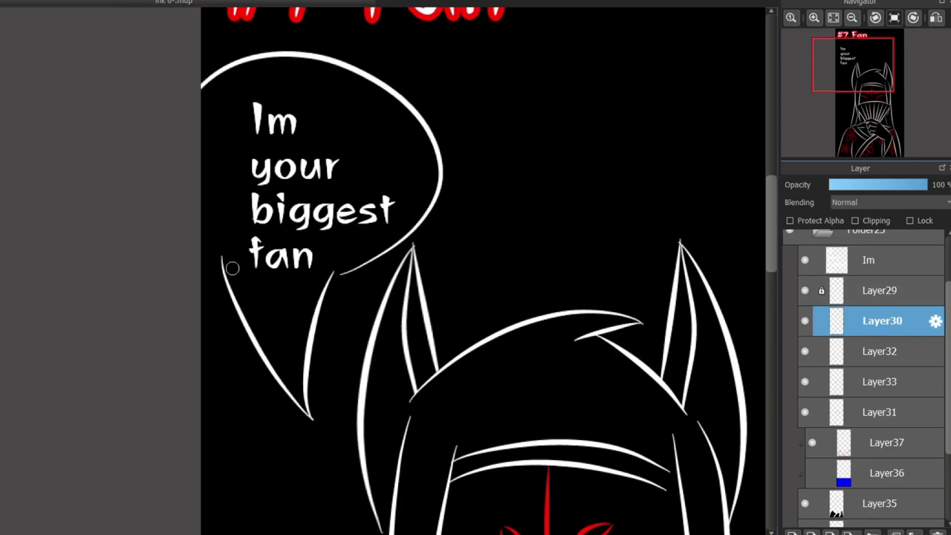
- Select the caption's text layer and adjust the caption's position inside the speech bubble
scroll(335, 277, down, 5)
click(868, 260)
scroll(335, 277, up, 4)
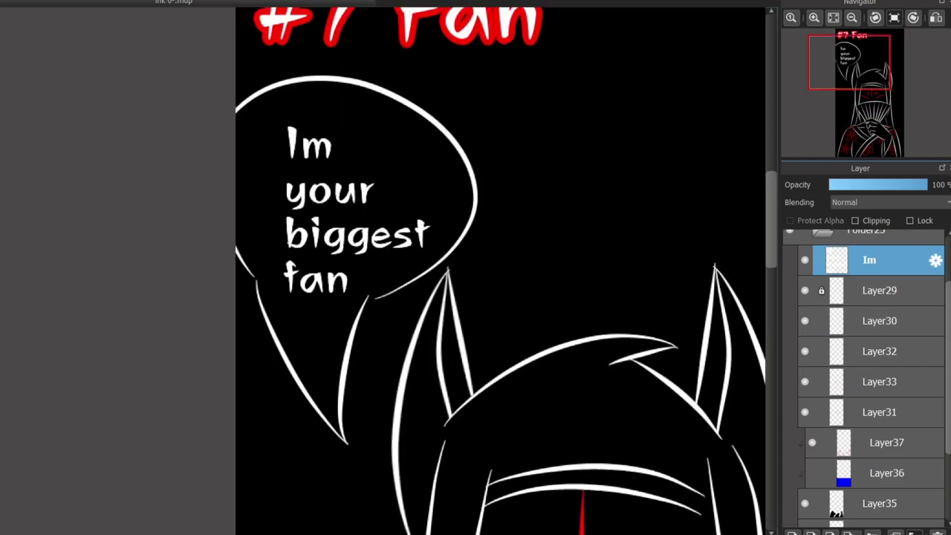
scroll(380, 223, down, 4)
scroll(380, 222, up, 6)
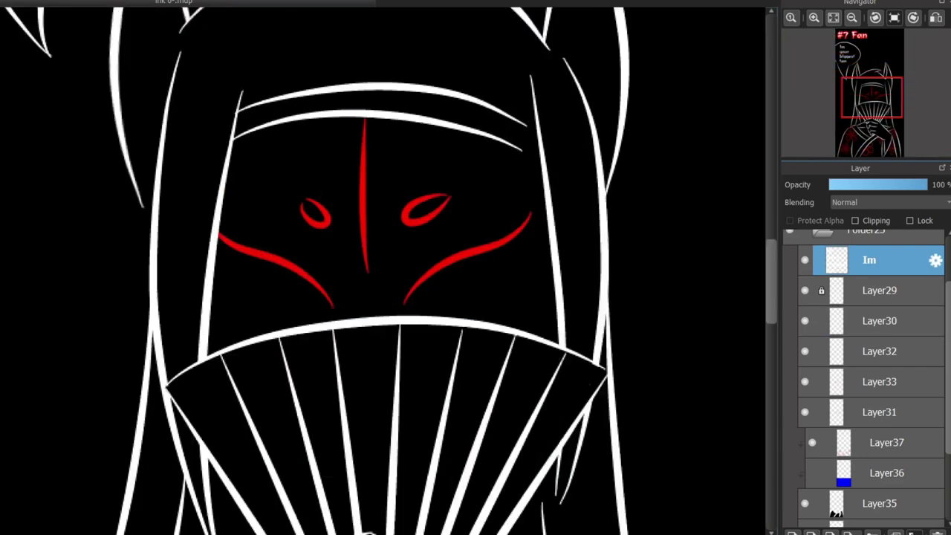
- Select the mask's left eye on Layer33, erase it and clear the selection
scroll(380, 223, down, 2)
click(881, 381)
drag(265, 176, 339, 248)
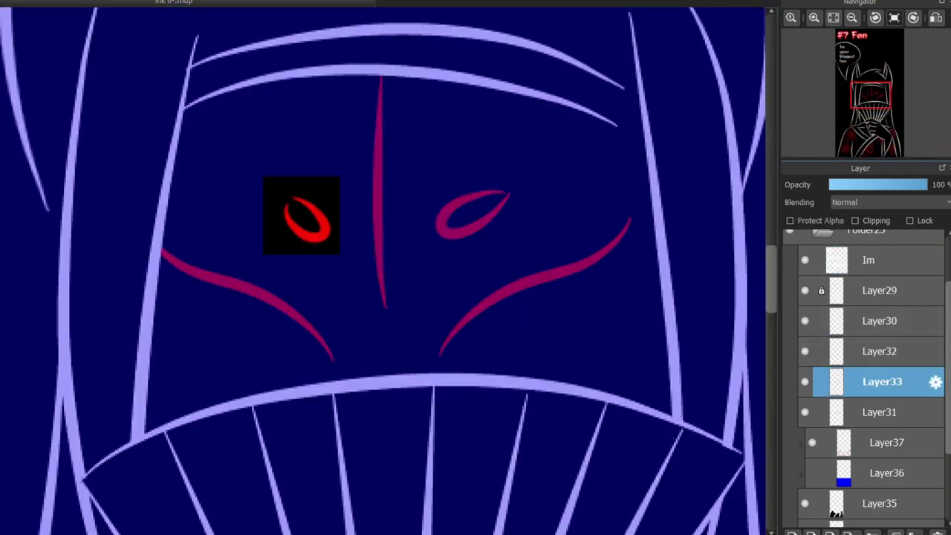
scroll(319, 234, down, 1)
key(ctrl+d)
- Copy the mask's right eye to a new layer, flip it horizontally and place it as the matching left eye
scroll(372, 227, up, 2)
drag(336, 205, 500, 278)
key(ctrl+c)
key(ctrl+v)
key(ctrl+t)
click(504, 515)
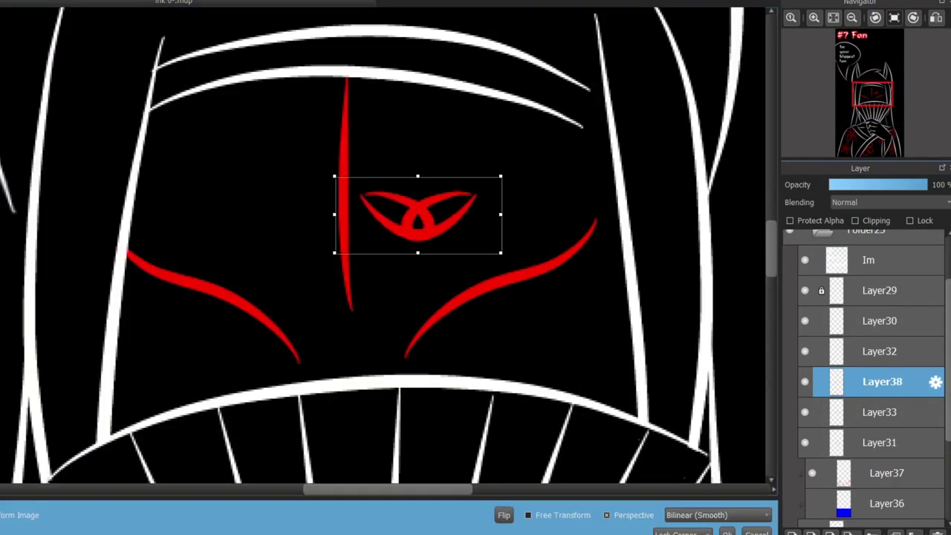
drag(438, 216, 264, 218)
key(Return)
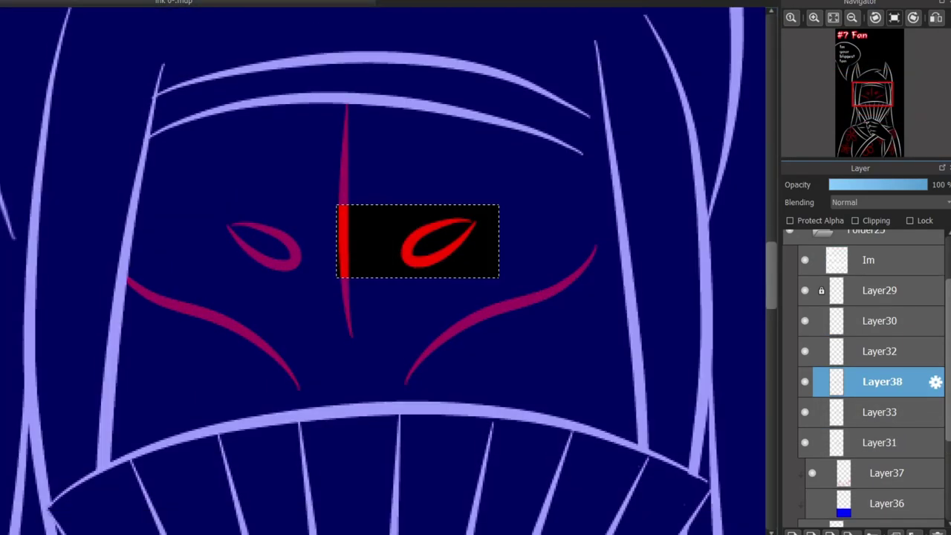
key(ctrl+d)
scroll(387, 268, down, 2)
drag(386, 297, 386, 245)
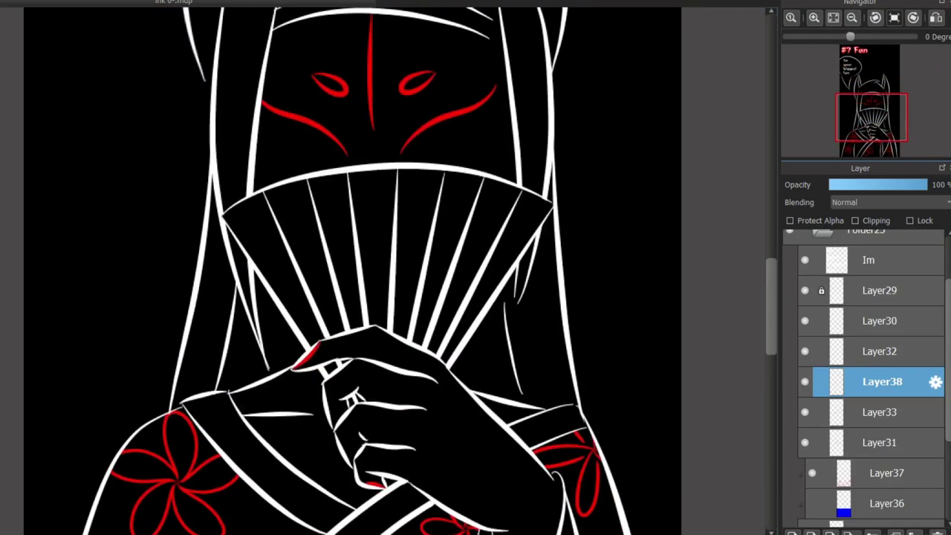
- Draw a red five-petal flower on Layer37 between the left sleeve fold and the crossing collar band
scroll(372, 335, up, 2)
scroll(319, 245, up, 2)
click(889, 473)
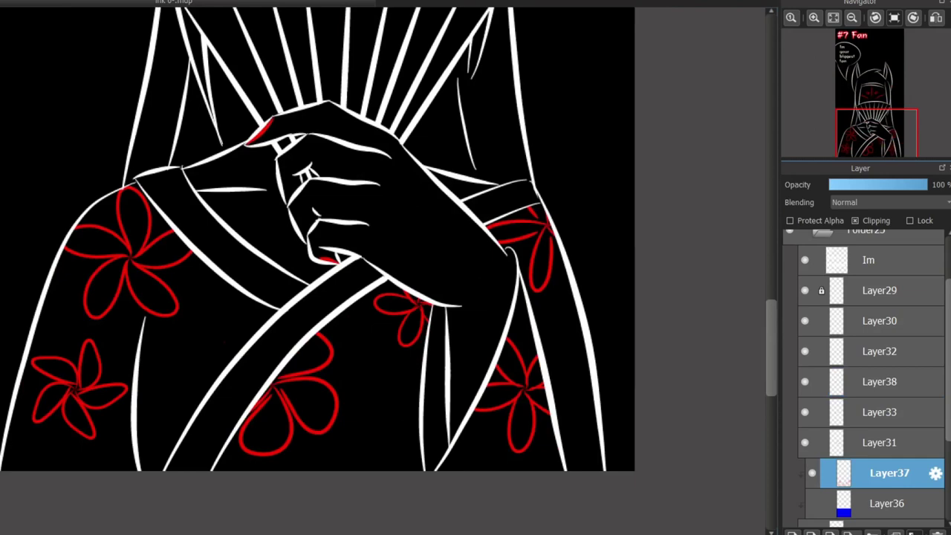
scroll(386, 268, up, 2)
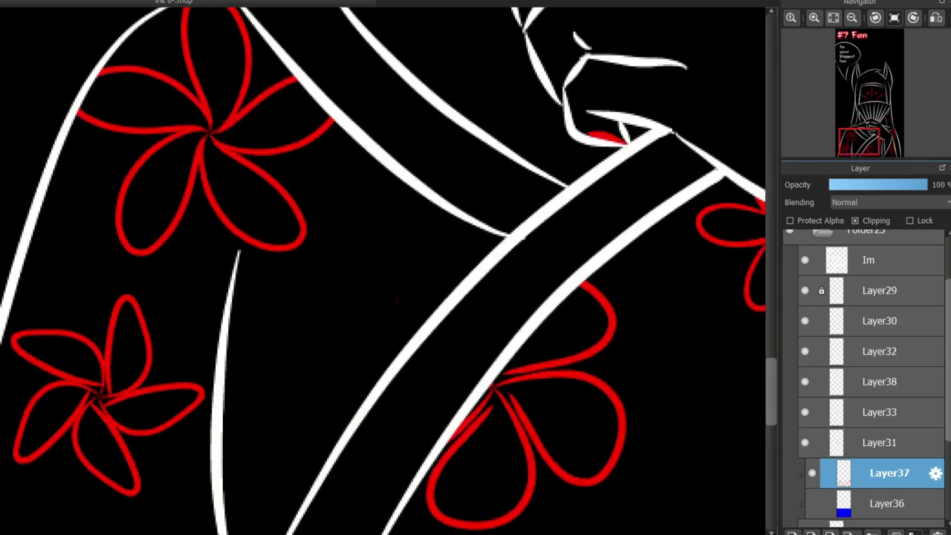
mouse_move(343, 319)
mouse_down()
mouse_move(262, 341)
mouse_move(356, 331)
mouse_up()
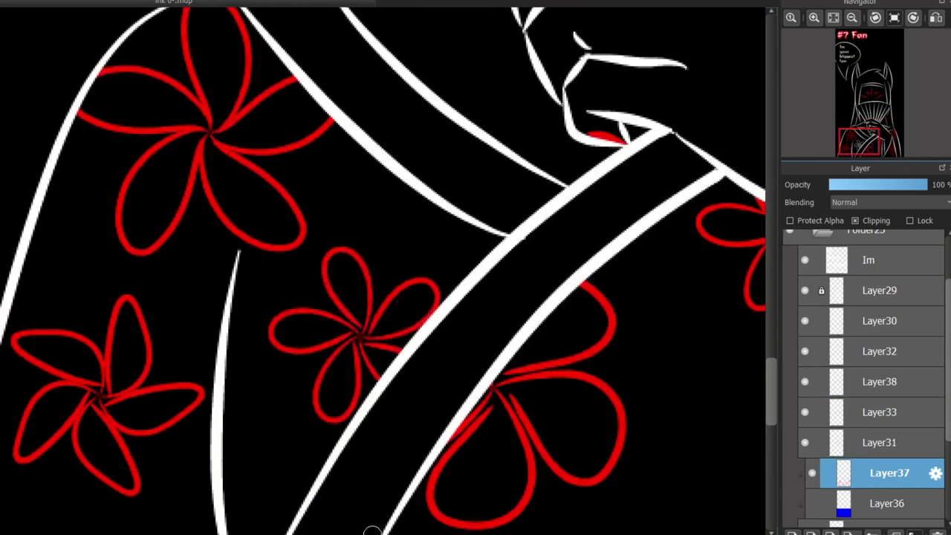
- Draw red flowers at the robe's lower edge by the inner fold and outer right sleeve, erasing petals that cross into neighbouring panels
scroll(467, 434, down, 5)
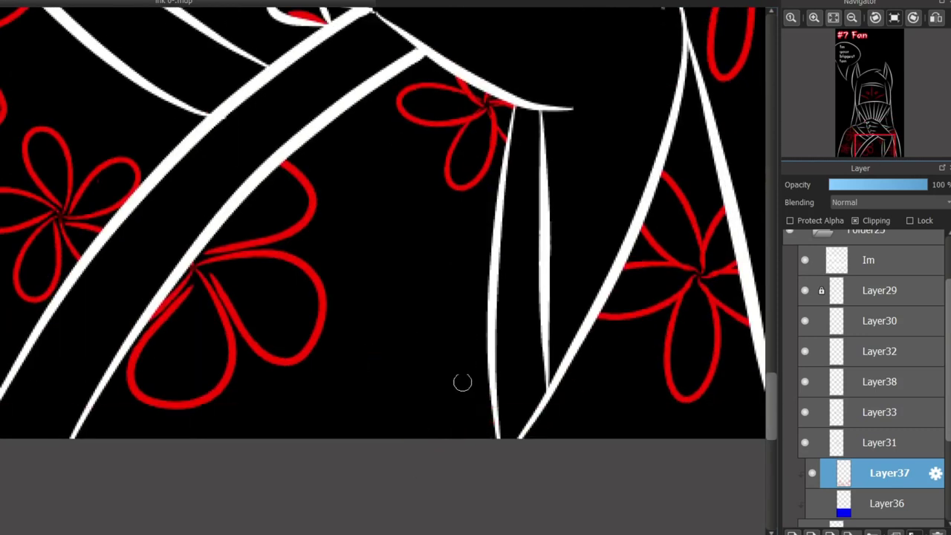
scroll(403, 497, right, 5)
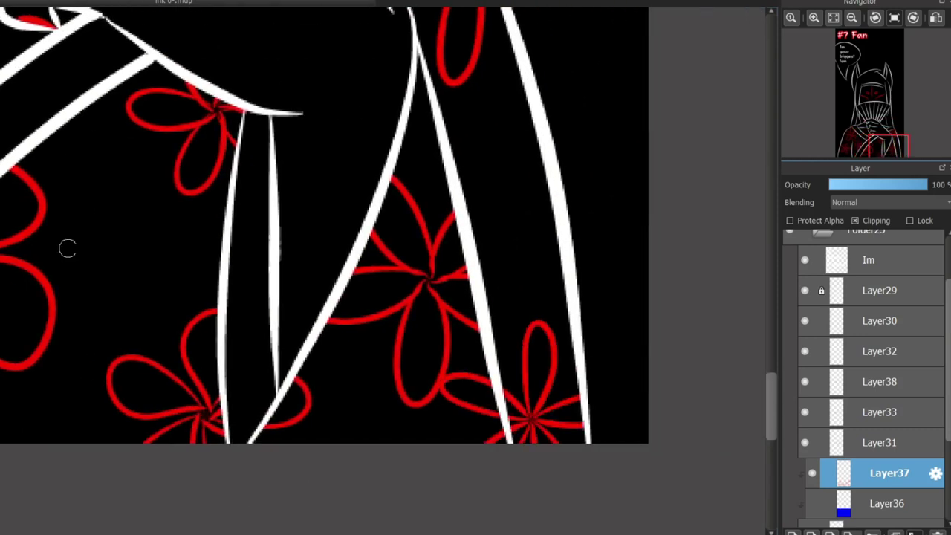
key(ctrl+z)
key(ctrl+y)
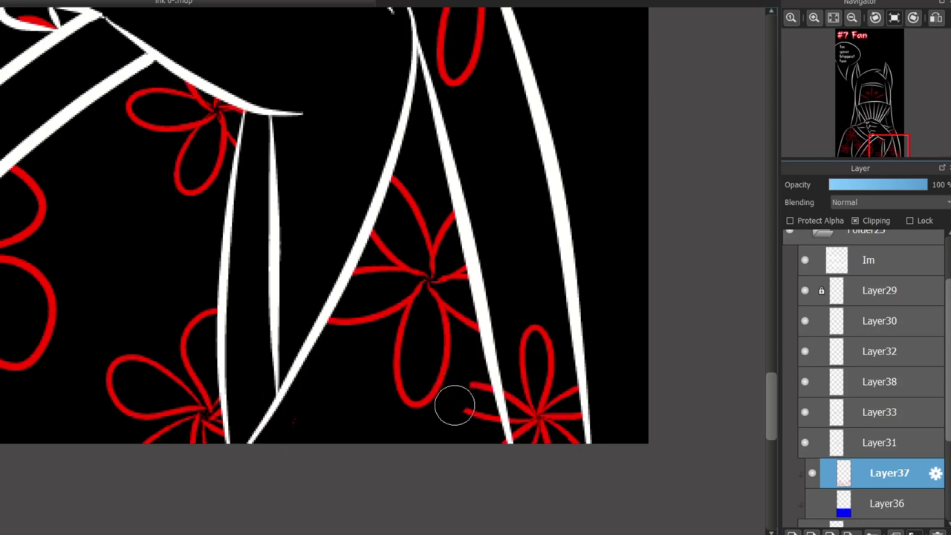
scroll(497, 456, left, 8)
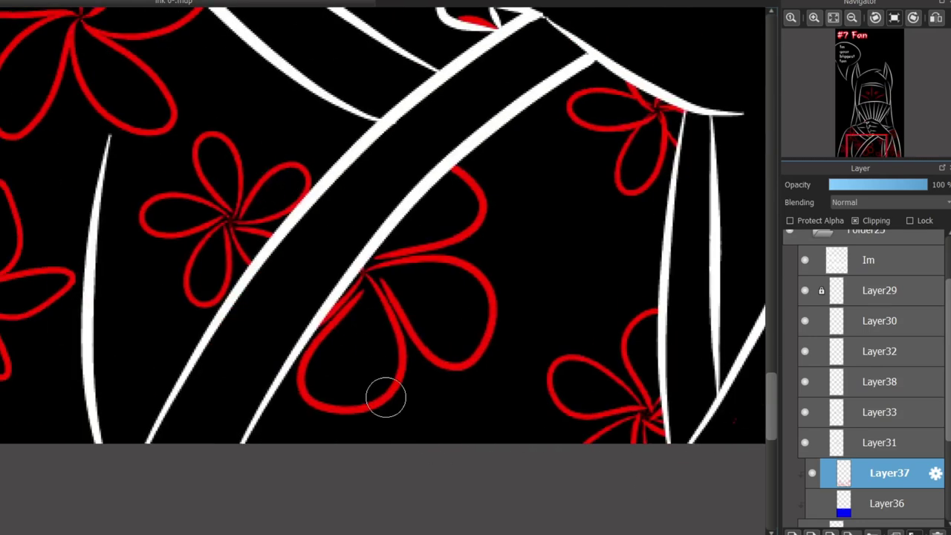
scroll(386, 398, down, 5)
scroll(392, 371, up, 5)
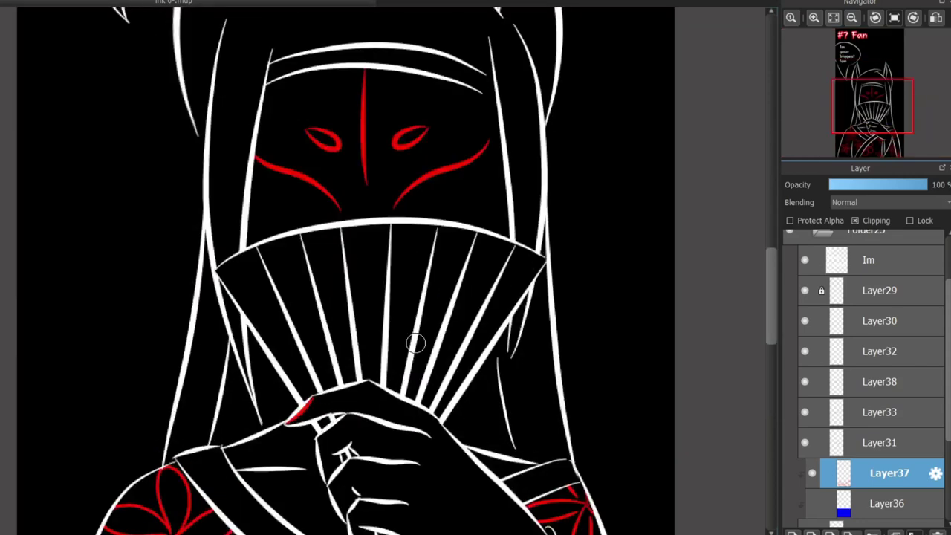
- Decorate the fan's leftmost panel on Layer31 with a red crescent, crosses, a wavy stroke, a short dash and corner dots
key(alt+Up)
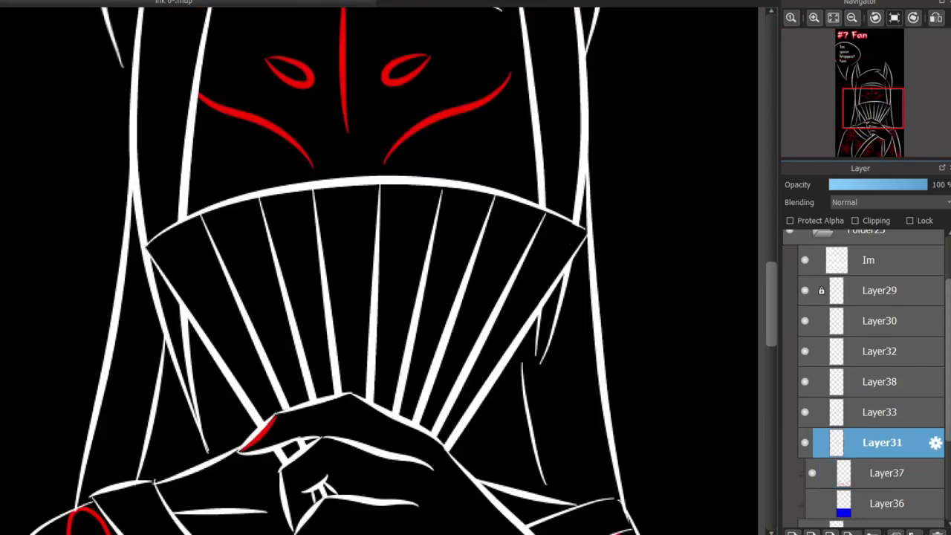
scroll(227, 304, up, 2)
key(ctrl+z)
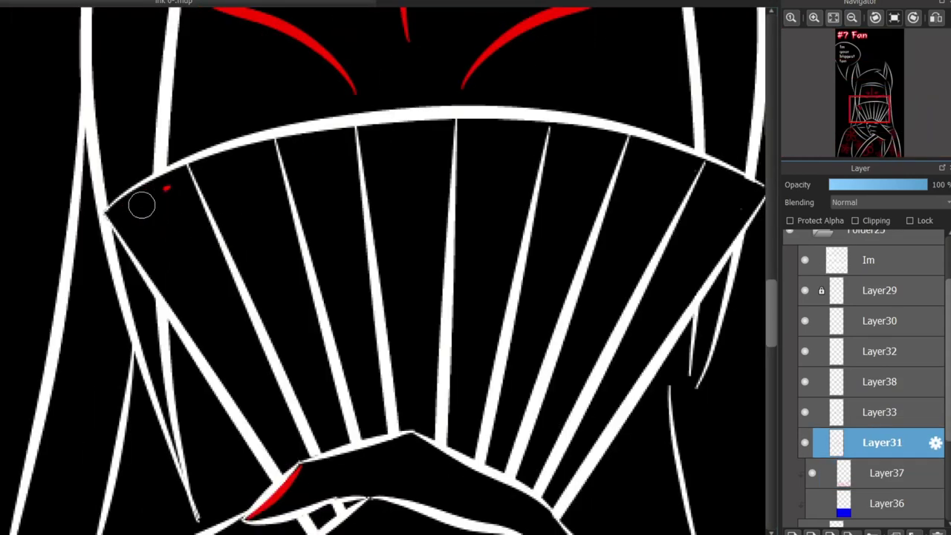
drag(168, 189, 209, 245)
drag(178, 221, 182, 260)
drag(198, 294, 228, 294)
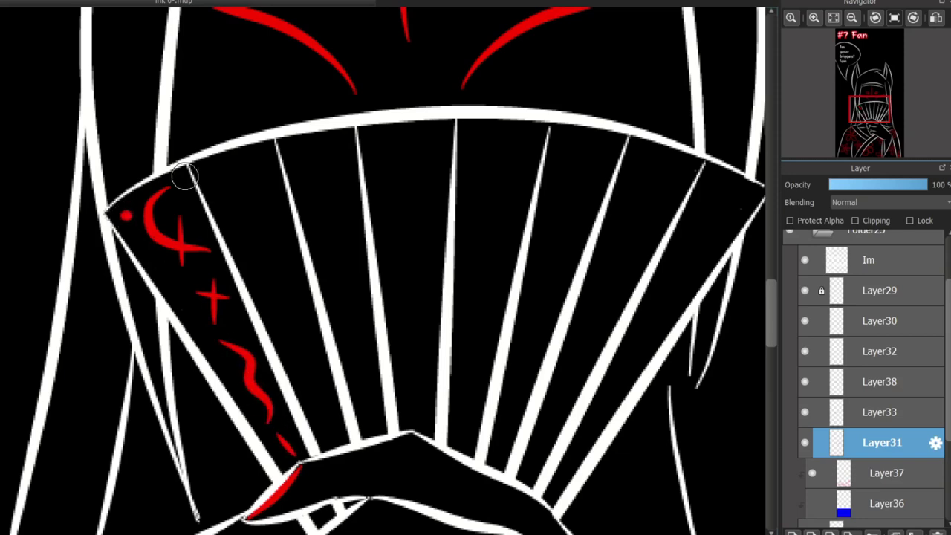
scroll(613, 206, right, 3)
scroll(374, 452, left, 2)
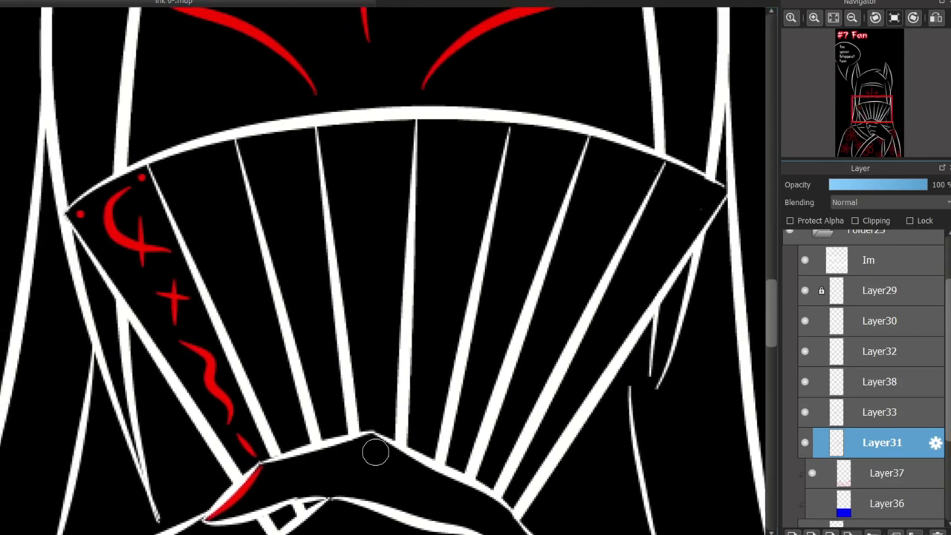
- Examine the decorated fan panel and the masked face against the rest of the figure
scroll(392, 302, down, 4)
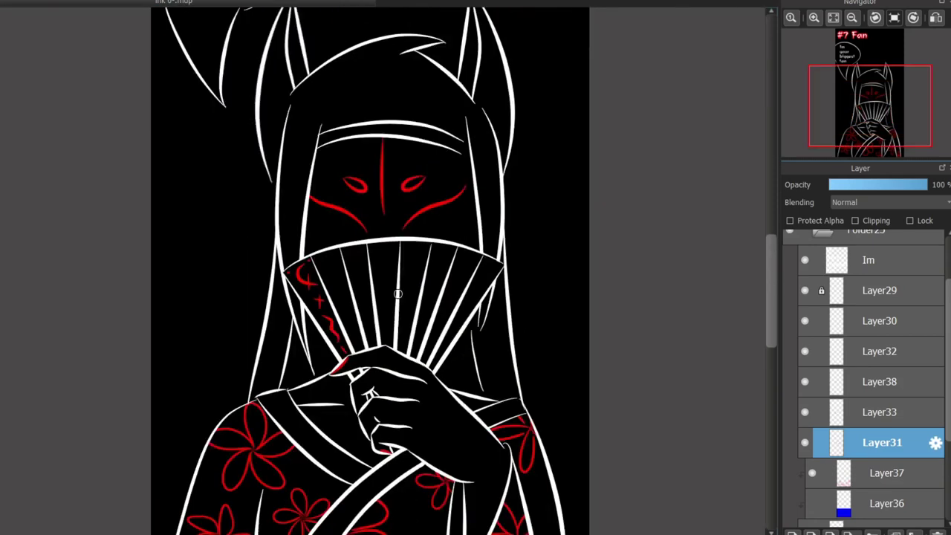
scroll(392, 303, up, 4)
scroll(393, 303, down, 1)
scroll(371, 267, down, 2)
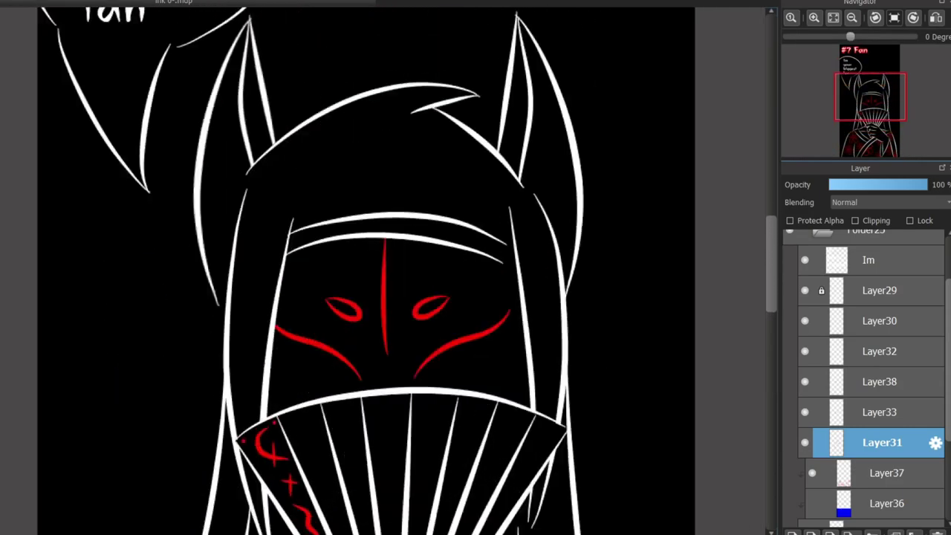
scroll(372, 268, up, 4)
scroll(372, 267, down, 3)
scroll(372, 267, up, 2)
scroll(534, 346, down, 2)
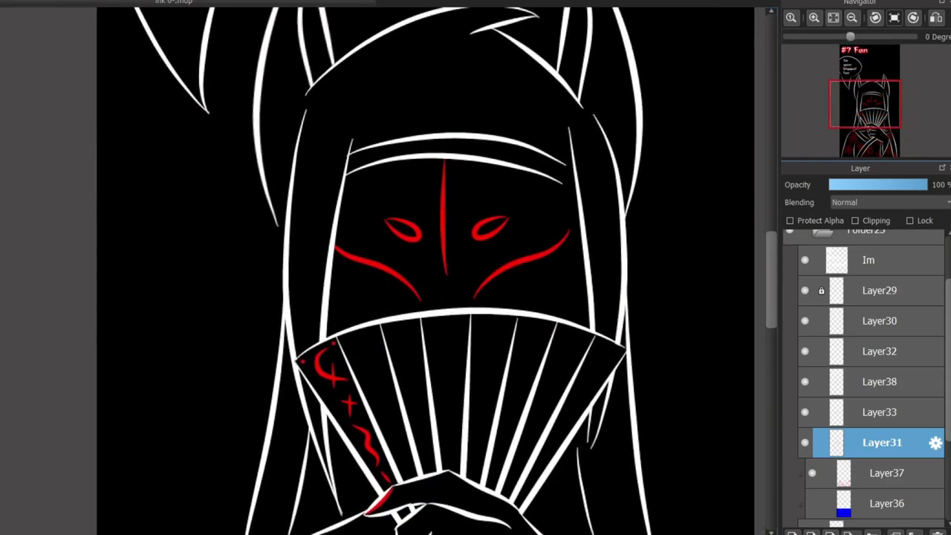
- Try to draw a curved red scar with a cross stroke on the forearm on Layer31
scroll(535, 346, up, 4)
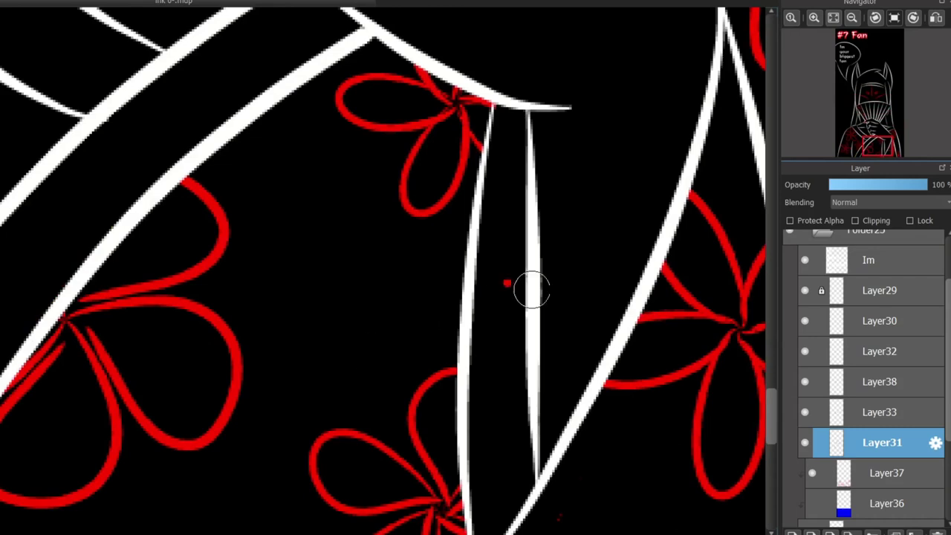
drag(505, 240, 626, 191)
drag(546, 212, 598, 256)
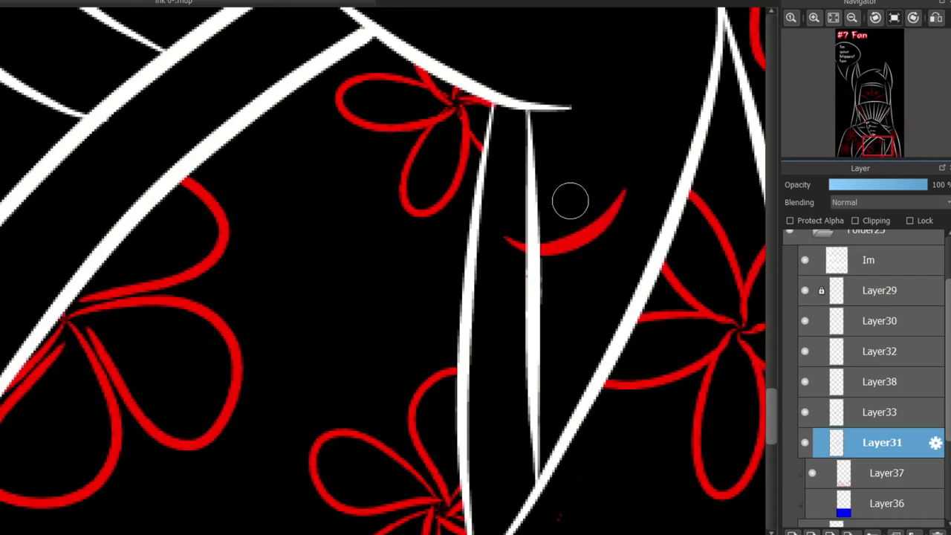
scroll(531, 278, down, 3)
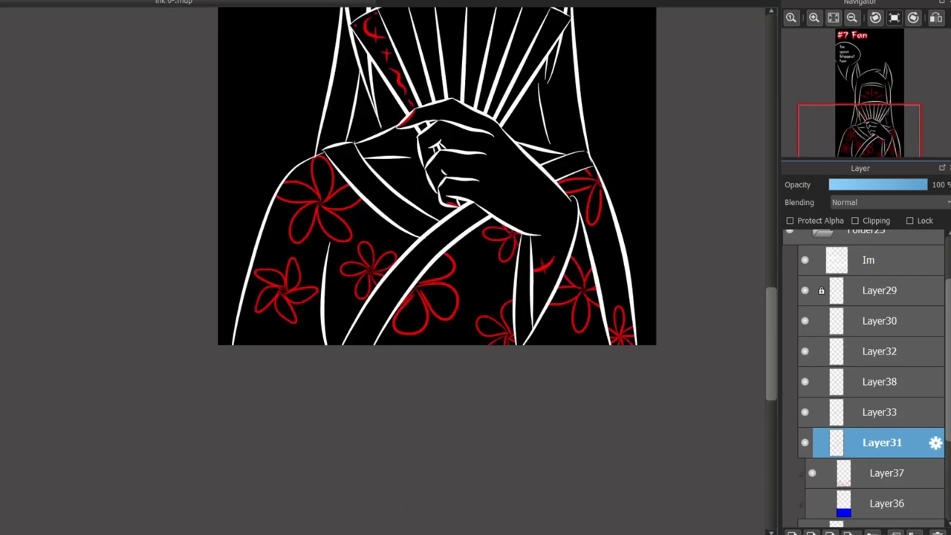
scroll(531, 279, up, 4)
key(ctrl+z)
key(ctrl+z)
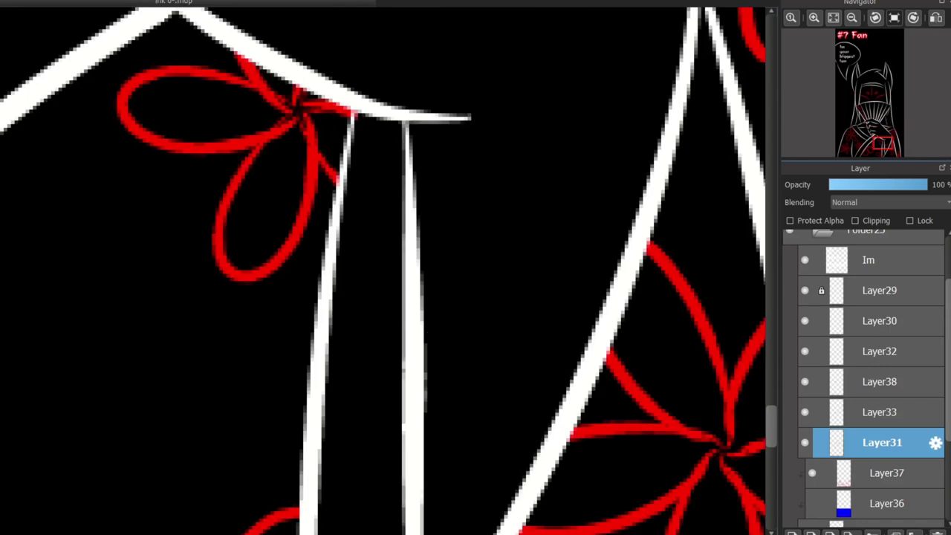
- Draw a red scar with three short cross strokes on the forearm and erase the end that overlaps the sleeve line
mouse_move(386, 354)
mouse_down()
mouse_move(568, 295)
mouse_move(528, 360)
mouse_up()
drag(470, 305, 479, 375)
drag(439, 317, 445, 383)
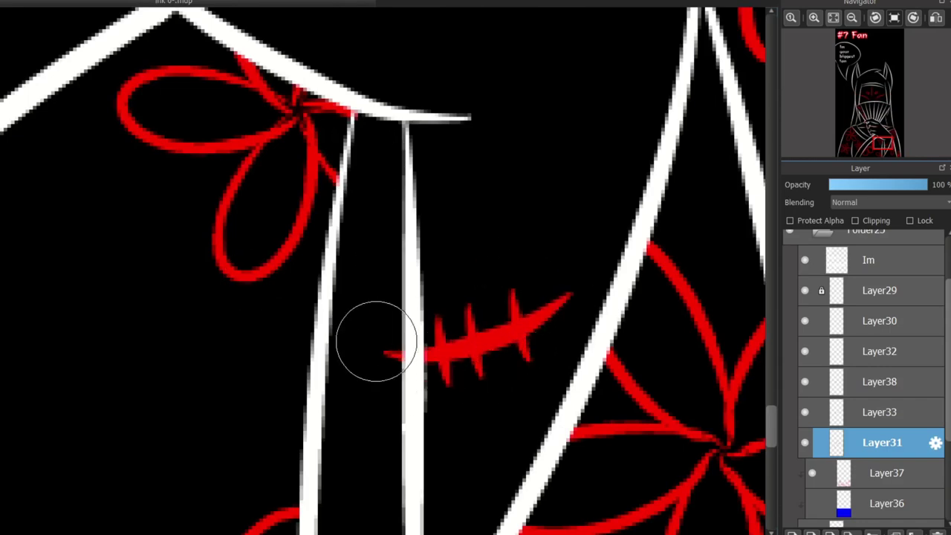
drag(376, 341, 396, 331)
- Examine the full drawing from the title and speech bubble down to the flowered robe
scroll(396, 331, down, 4)
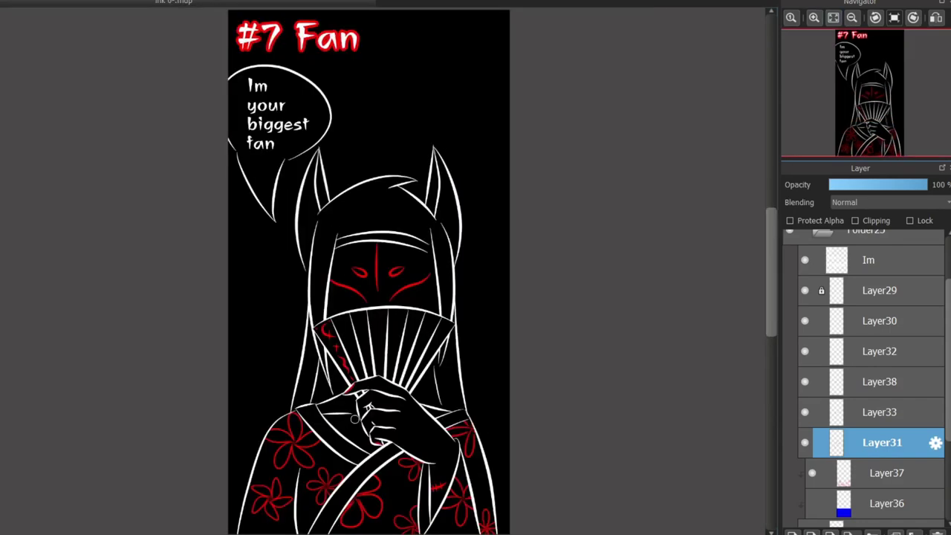
scroll(394, 364, up, 3)
scroll(394, 364, down, 3)
scroll(393, 364, up, 2)
scroll(401, 298, up, 3)
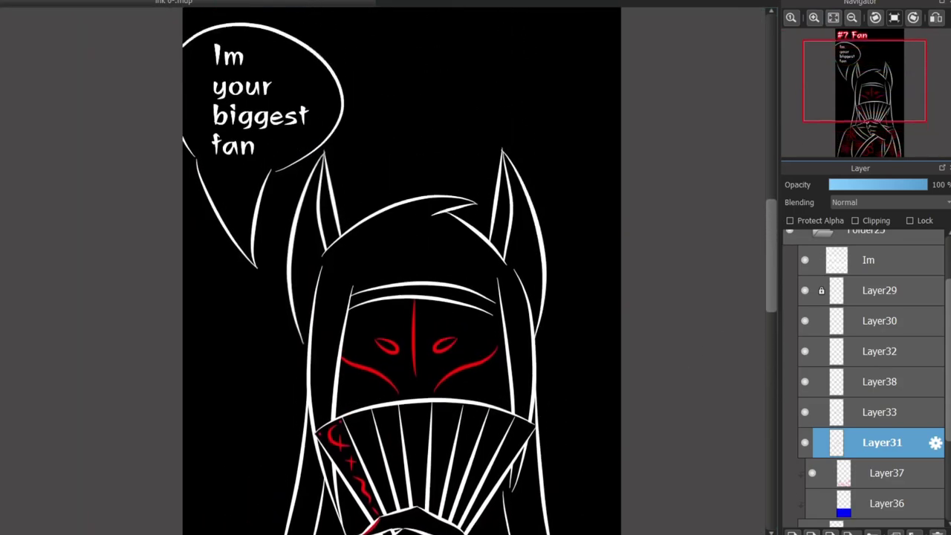
scroll(401, 297, down, 3)
scroll(401, 297, up, 2)
scroll(401, 297, down, 5)
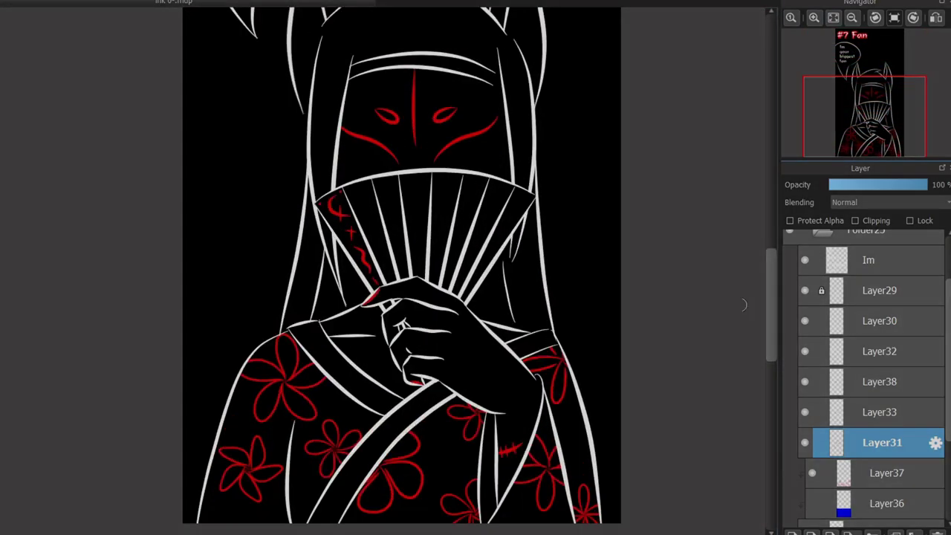